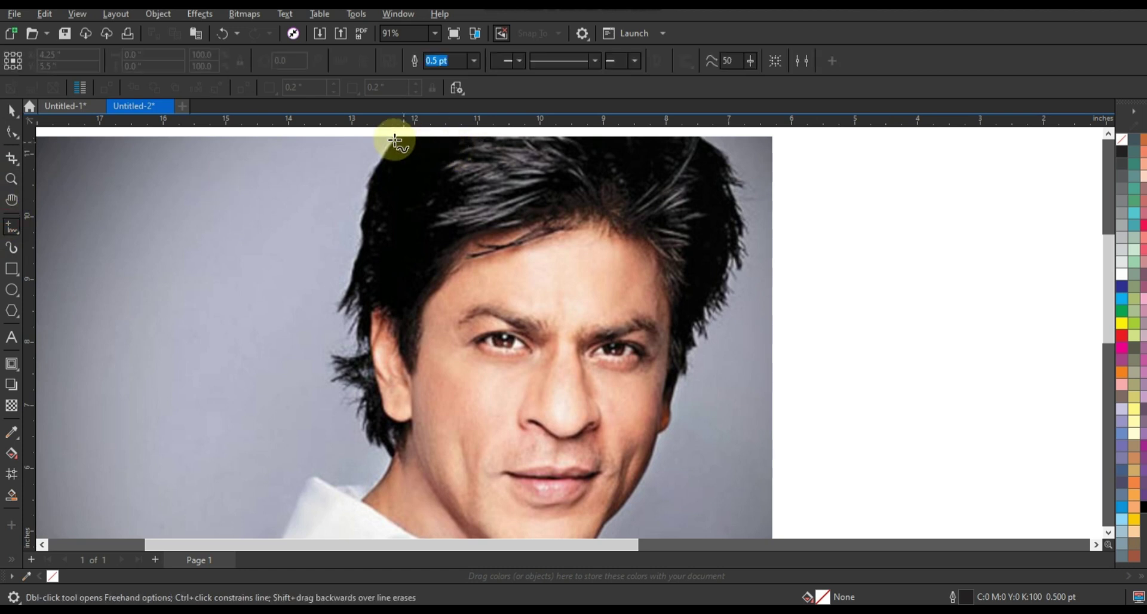
- Trace the hair edge with freehand line segments from the photo's upper edge down to the strand tips above the man's left-hand ear
left_click_drag(395, 137, 372, 190)
double_click(371, 189)
double_click(361, 227)
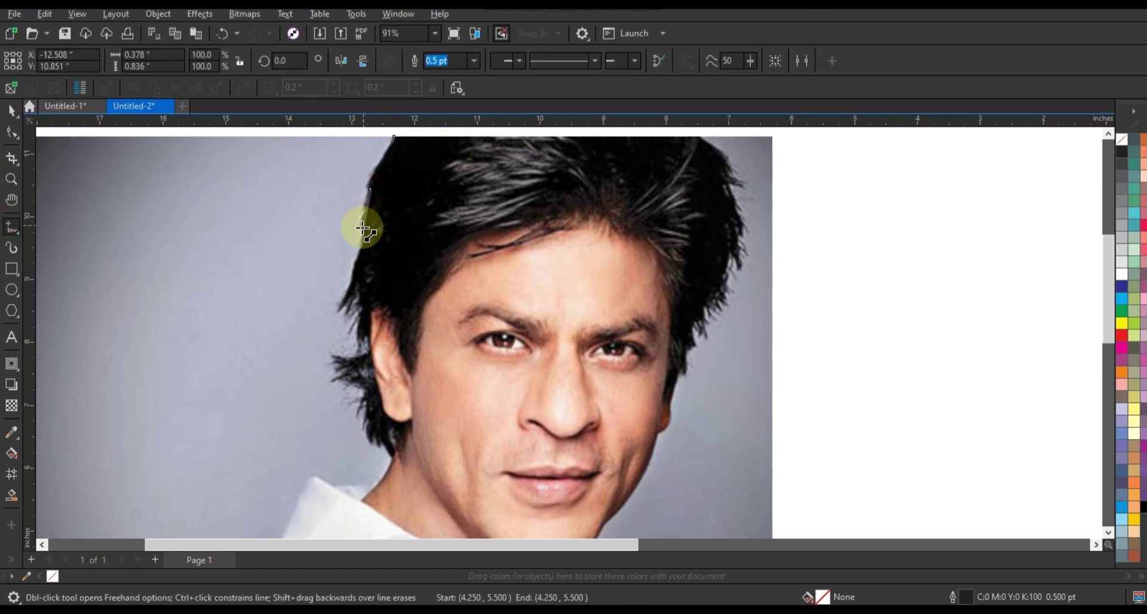
left_click(339, 313)
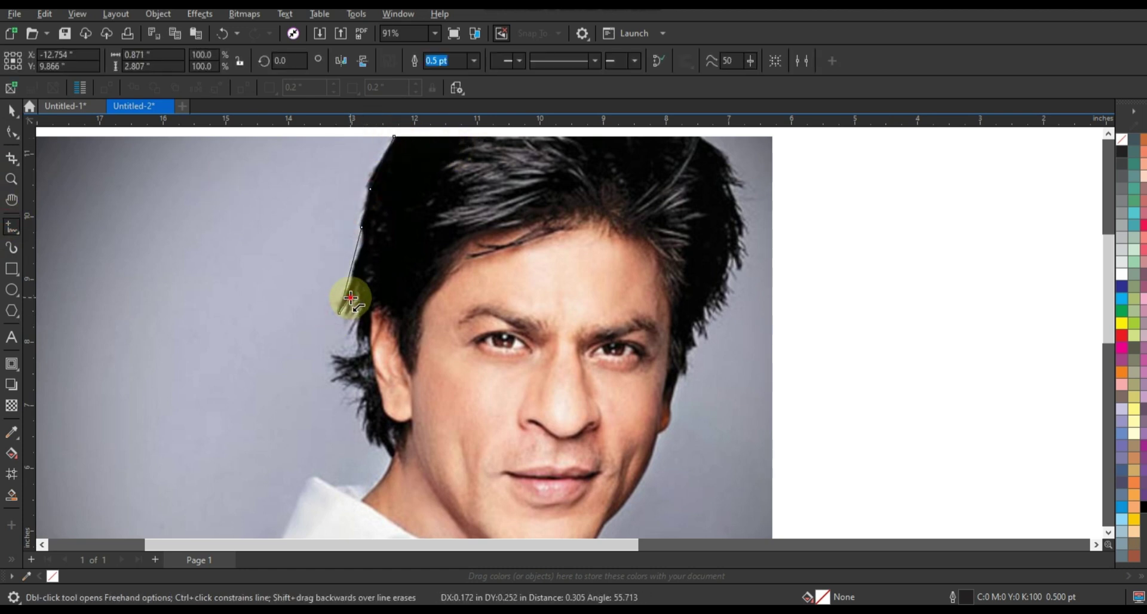
left_click(350, 312)
left_click(357, 304)
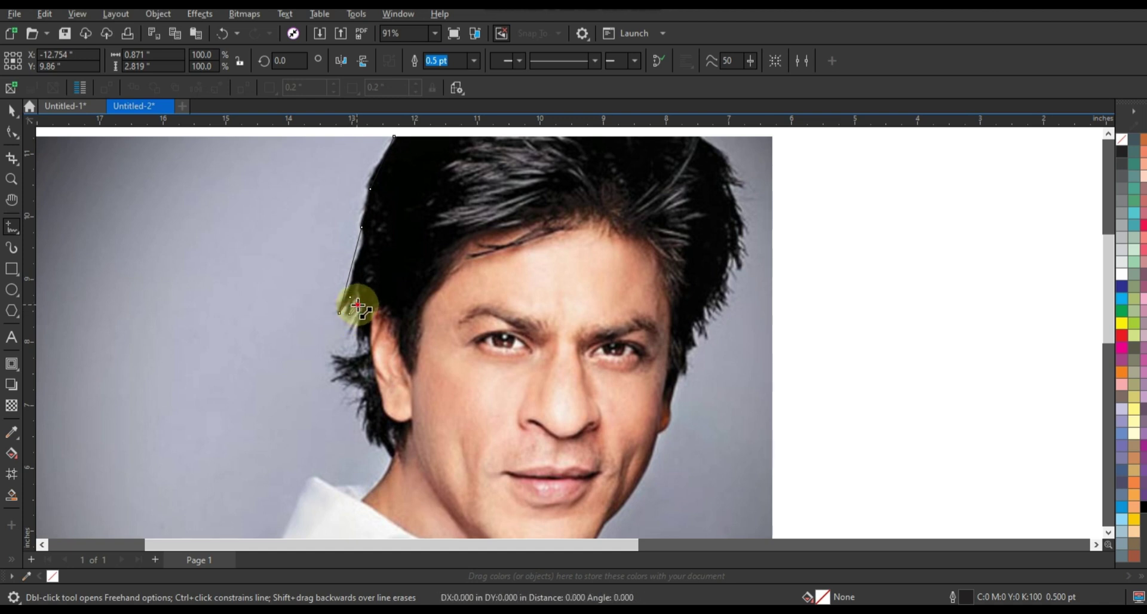
- Continue the outline around the hair tufts beside the ear and down to the nape of the neck
left_click(357, 358)
left_click(329, 355)
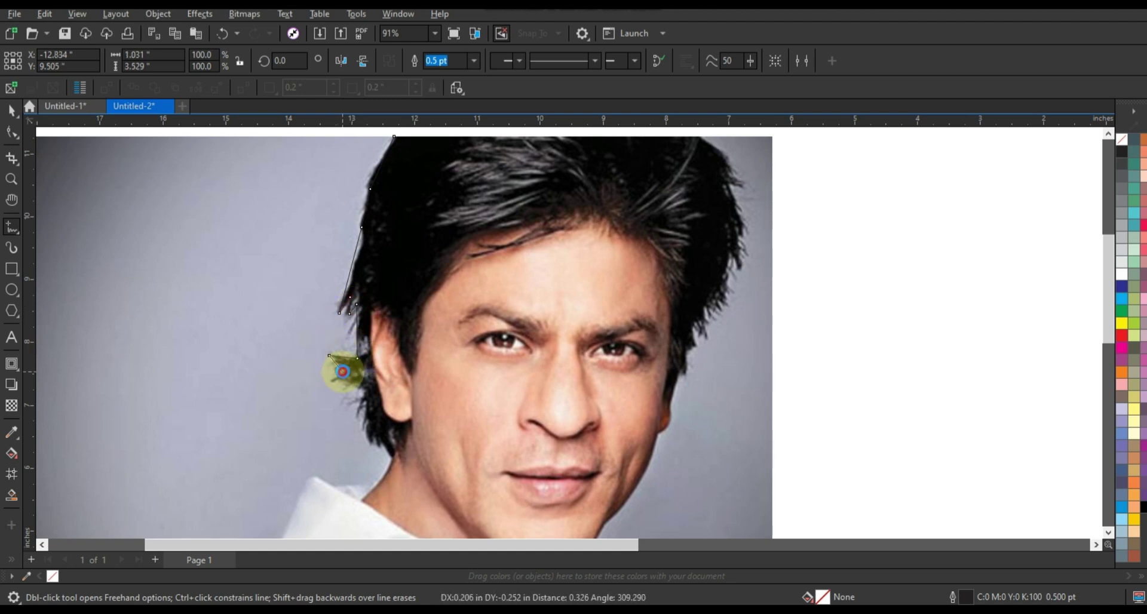
left_click(332, 383)
left_click(367, 392)
left_click(364, 418)
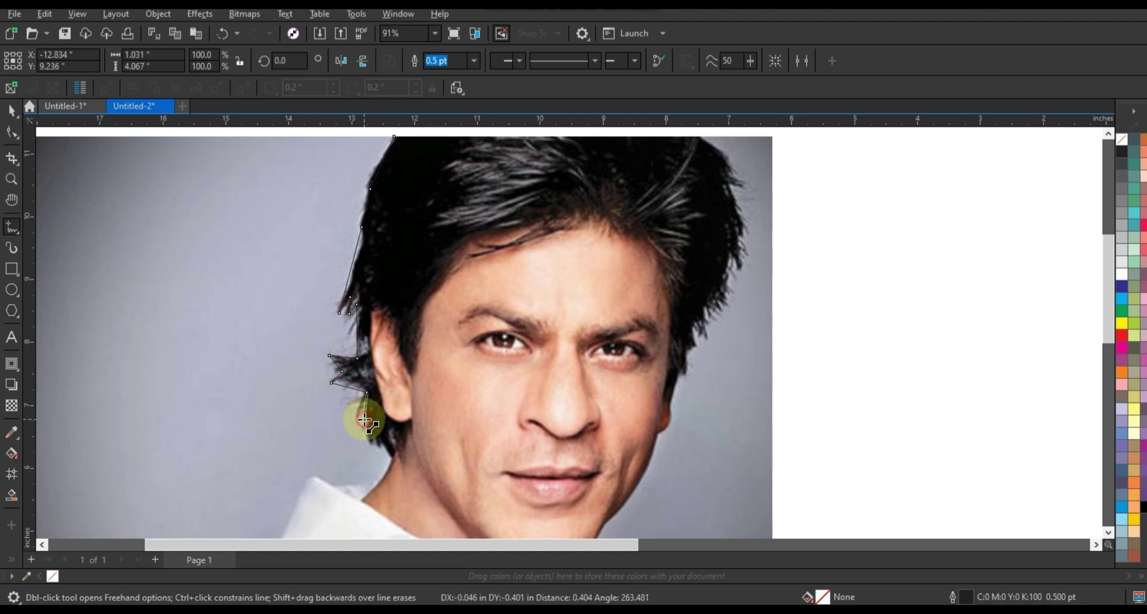
left_click(392, 458)
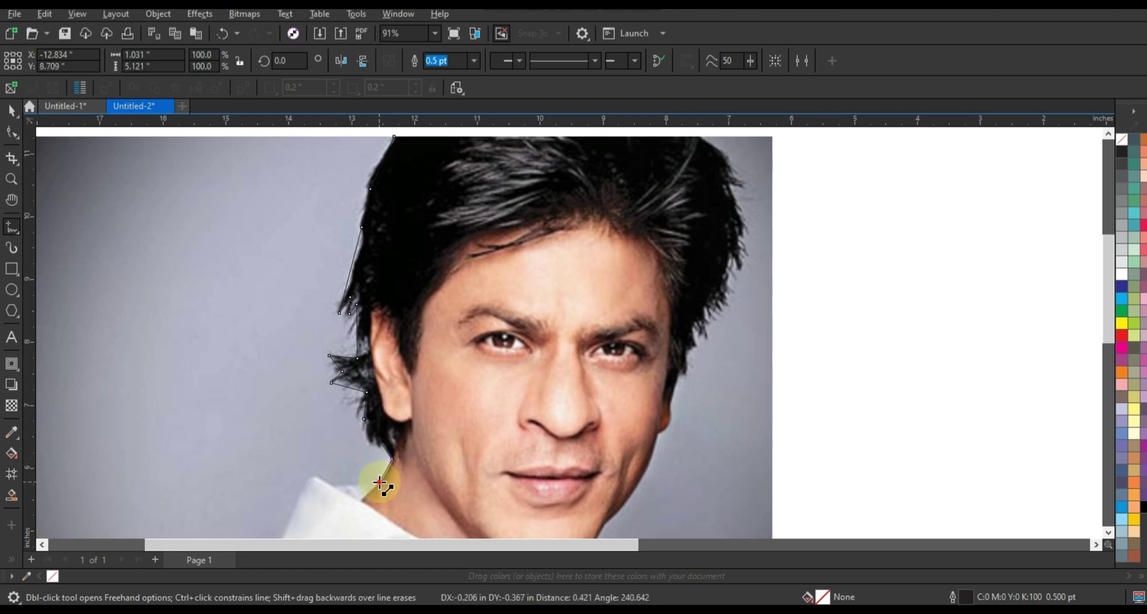
- Extend the outline from the neck around the shirt collar tip and along the upper shoulder
left_click(379, 481)
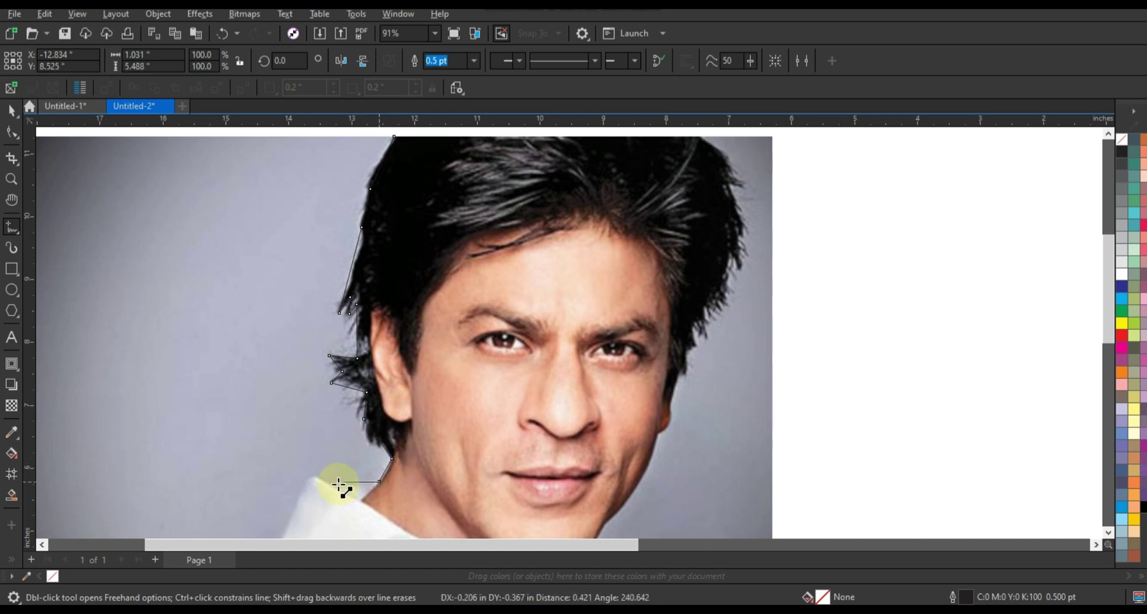
double_click(306, 481)
scroll(487, 262, "down", 2)
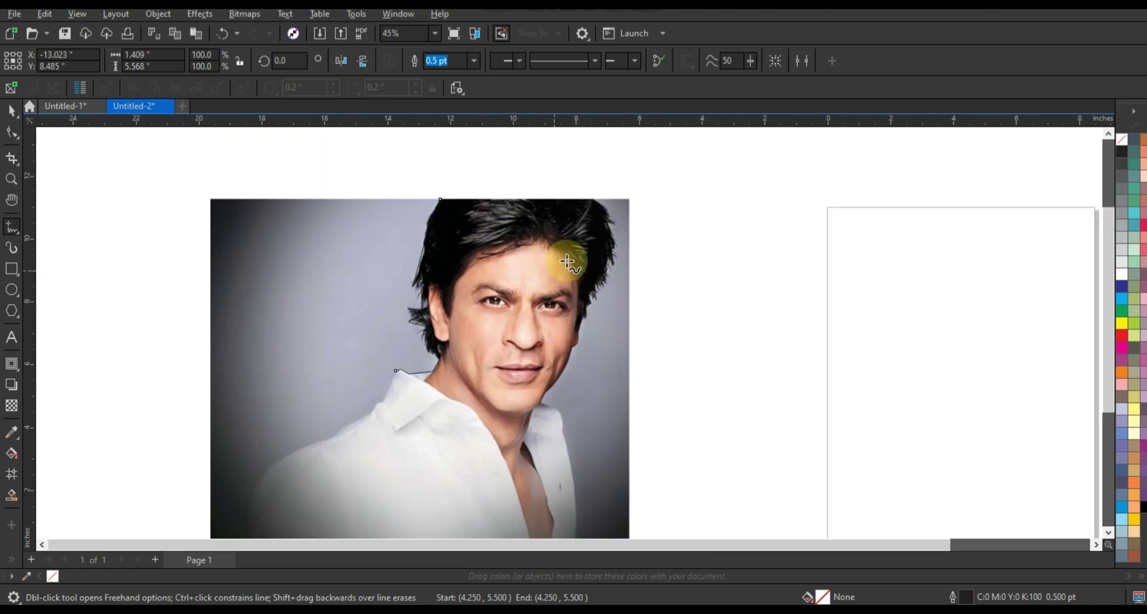
left_click_drag(396, 371, 384, 401)
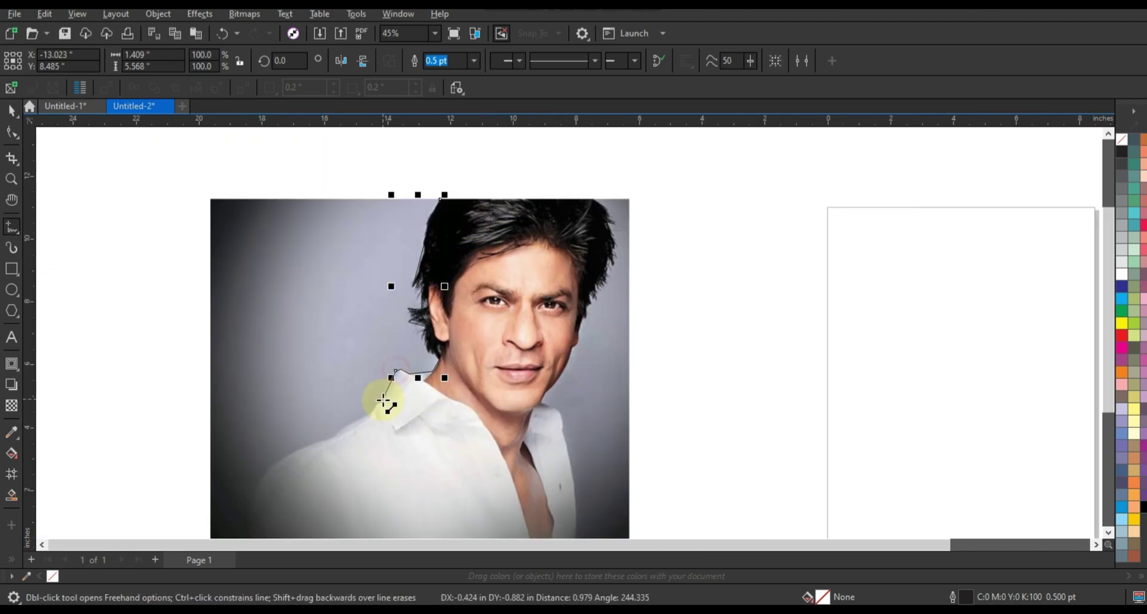
double_click(372, 413)
double_click(334, 434)
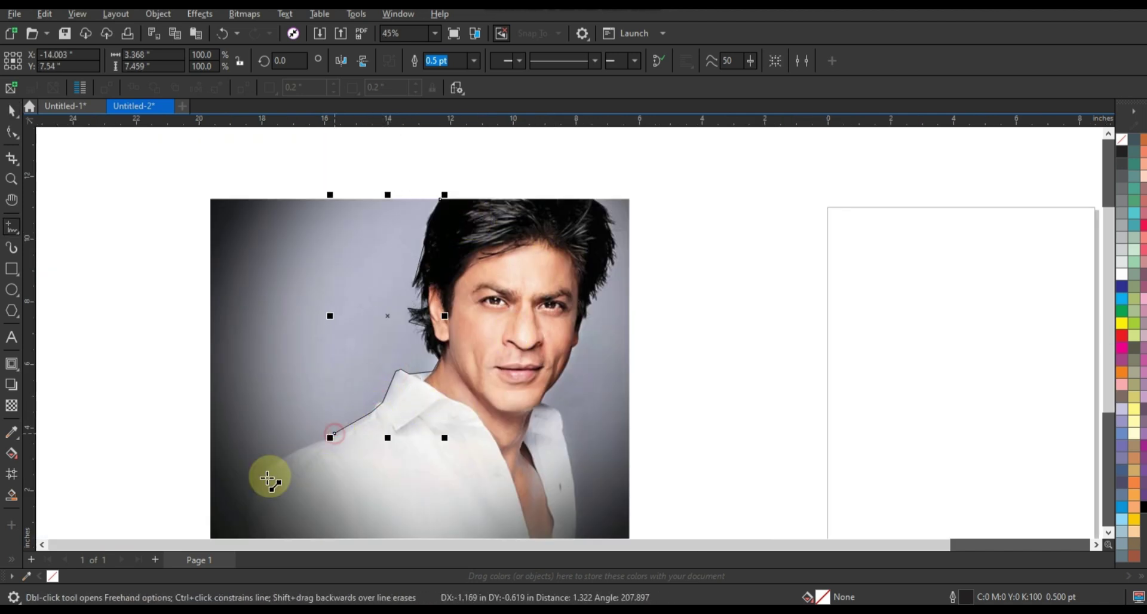
- Carry the outline down the shoulder, along the photo's lower edge, up the shirt's opposite side and along the jaw
left_click_drag(248, 516, 572, 518)
left_click(574, 517)
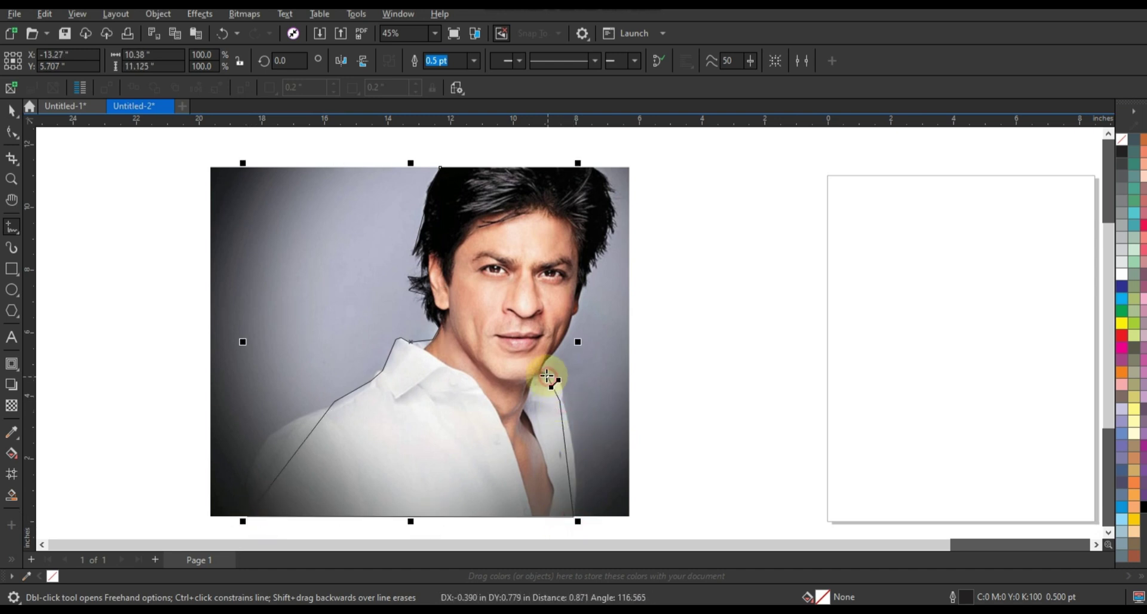
left_click(542, 374)
scroll(542, 374, "up", 3)
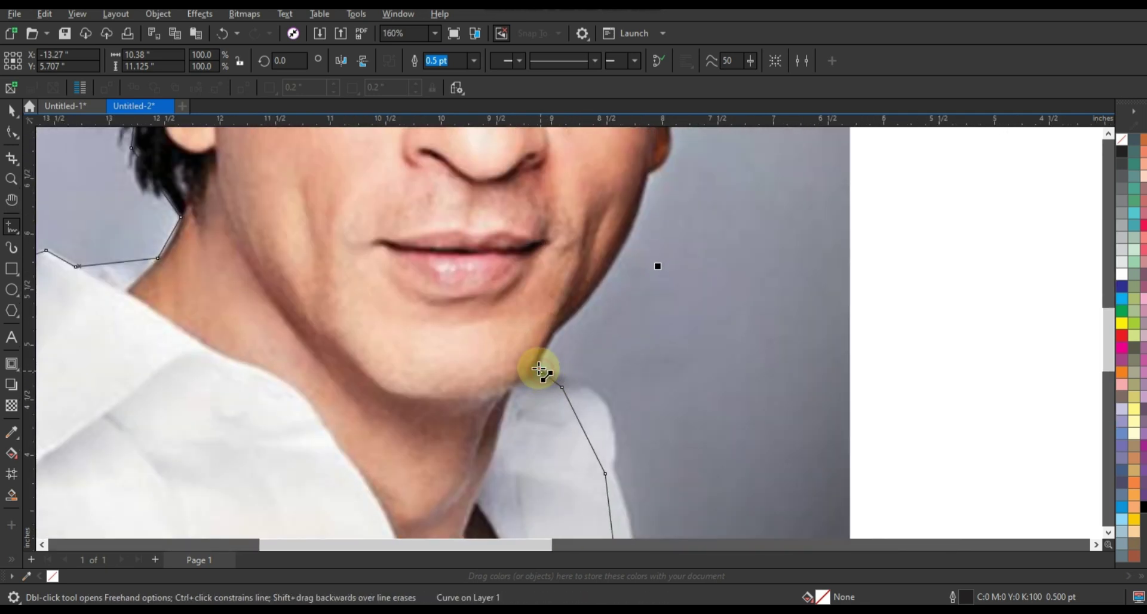
left_click(539, 367)
left_click(557, 331)
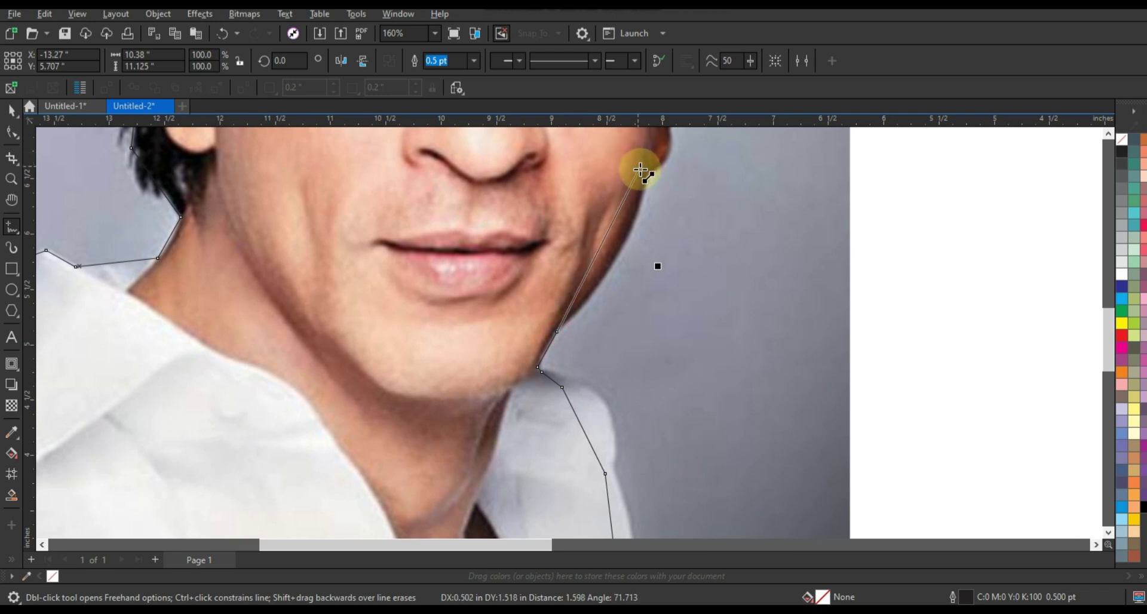
double_click(648, 170)
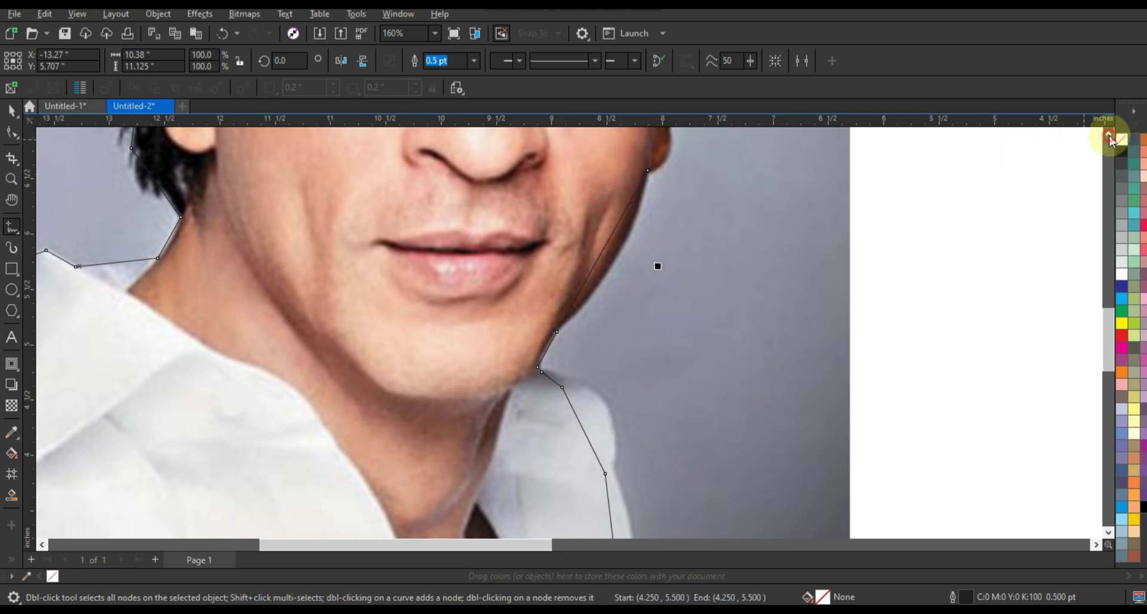
- Continue tracing from the jaw past the right-hand ear and along the sideburn
scroll(1108, 132, "up", 5)
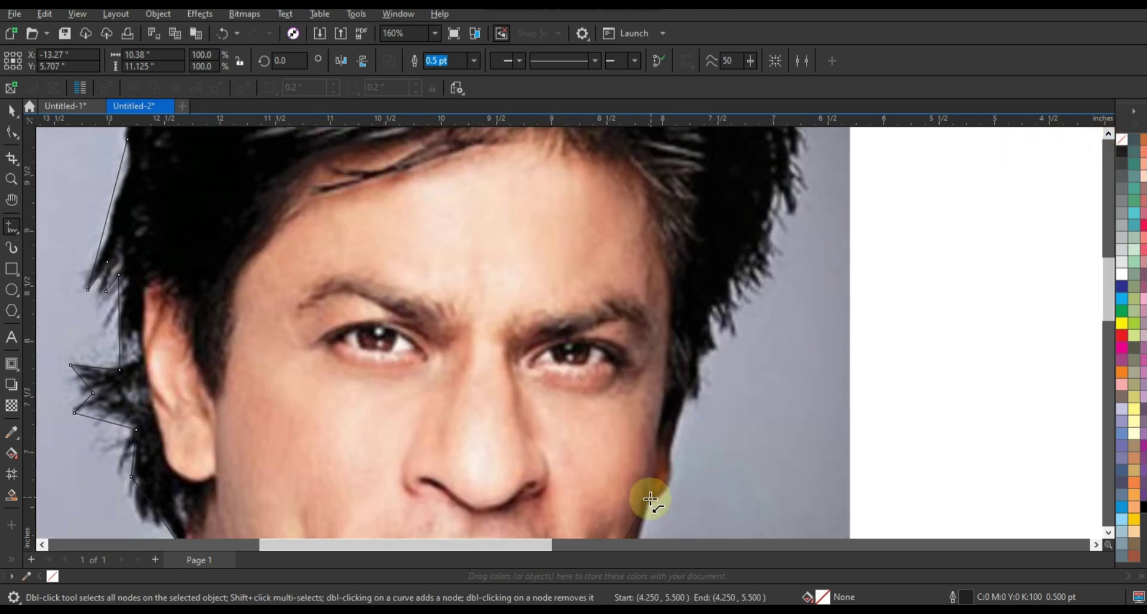
left_click(650, 500)
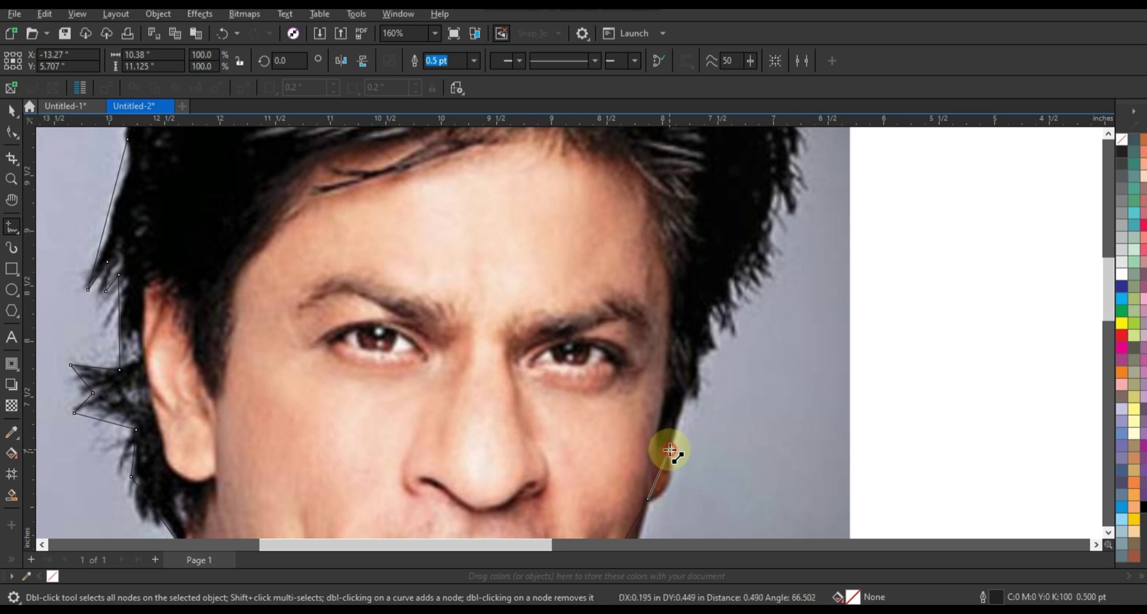
left_click(670, 450)
left_click(697, 398)
left_click(704, 347)
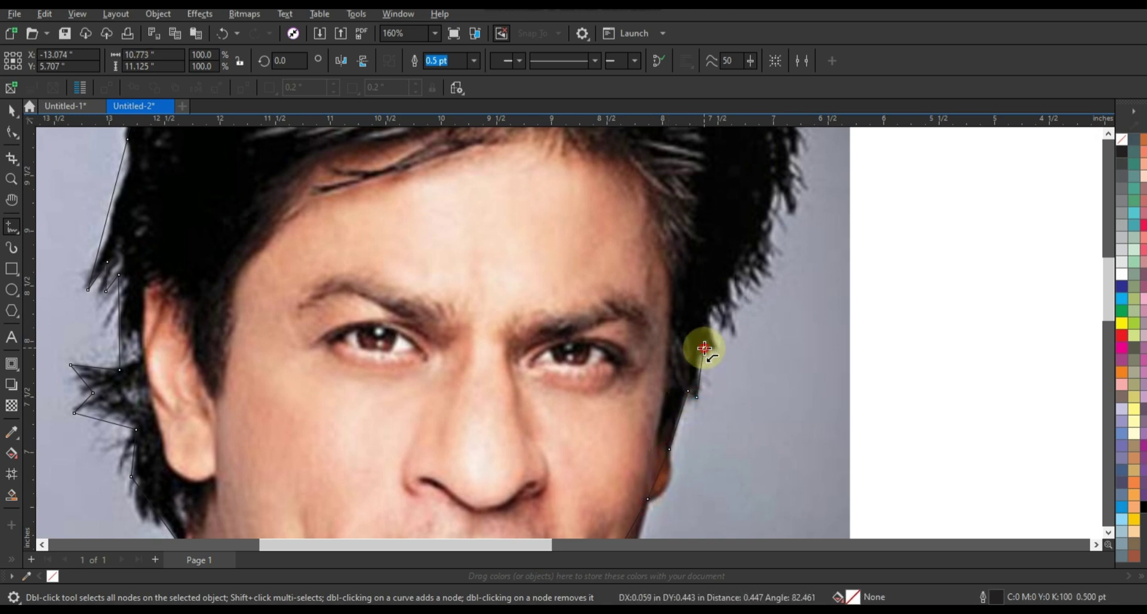
- Trace the jagged hair strands above the right-hand sideburn with short line segments
left_click(719, 349)
left_click(723, 301)
left_click(723, 300)
left_click(735, 328)
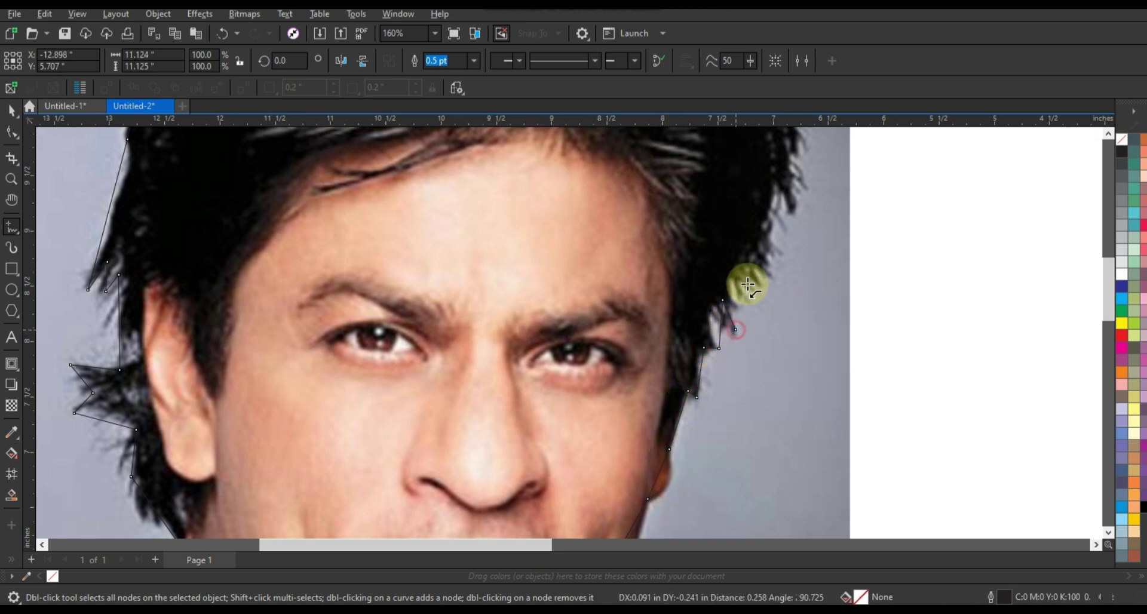
left_click(747, 282)
left_click(777, 190)
left_click(793, 211)
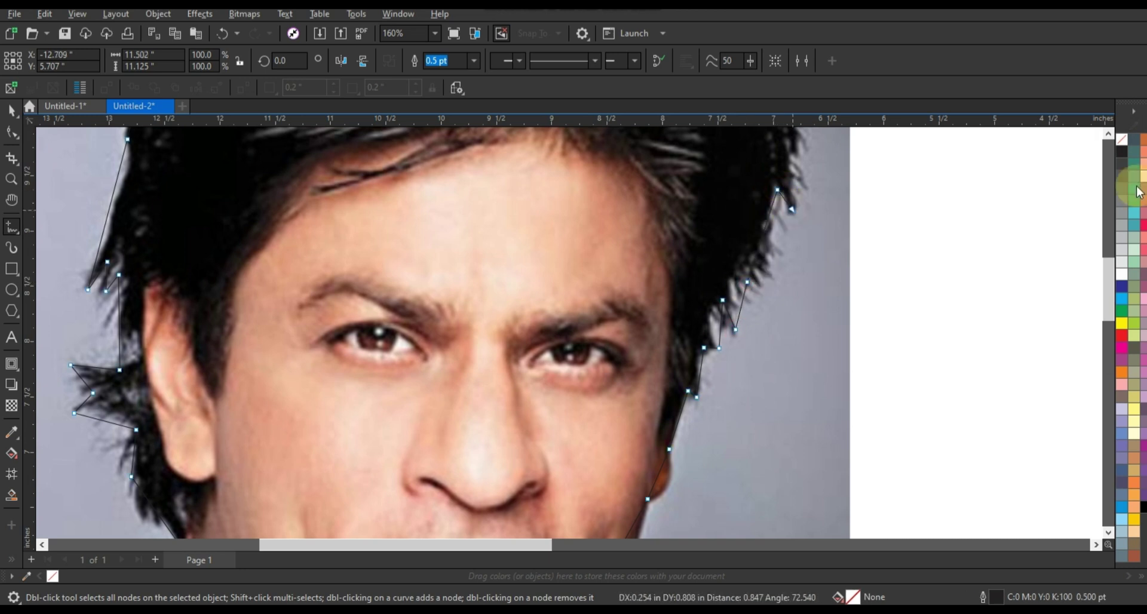
- Trace the upper right hair edge and close the outline along the photo's upper edge at its starting point
left_click(1109, 136)
left_click(1109, 135)
left_click(1108, 135)
left_click(1109, 135)
left_click(1109, 135)
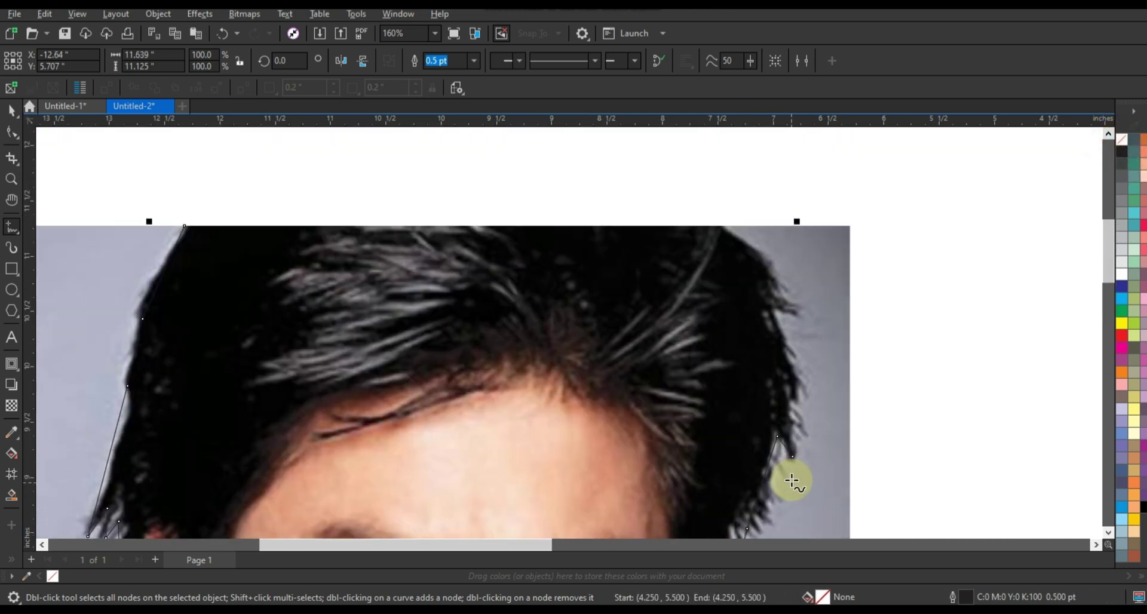
left_click(787, 386)
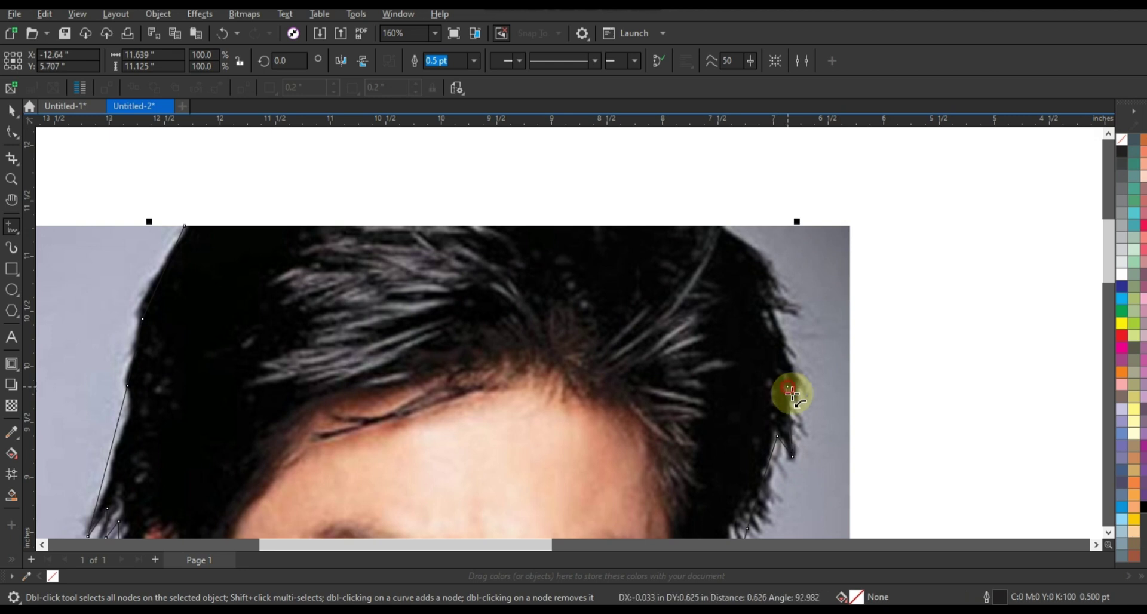
left_click(798, 399)
left_click(776, 310)
left_click(797, 316)
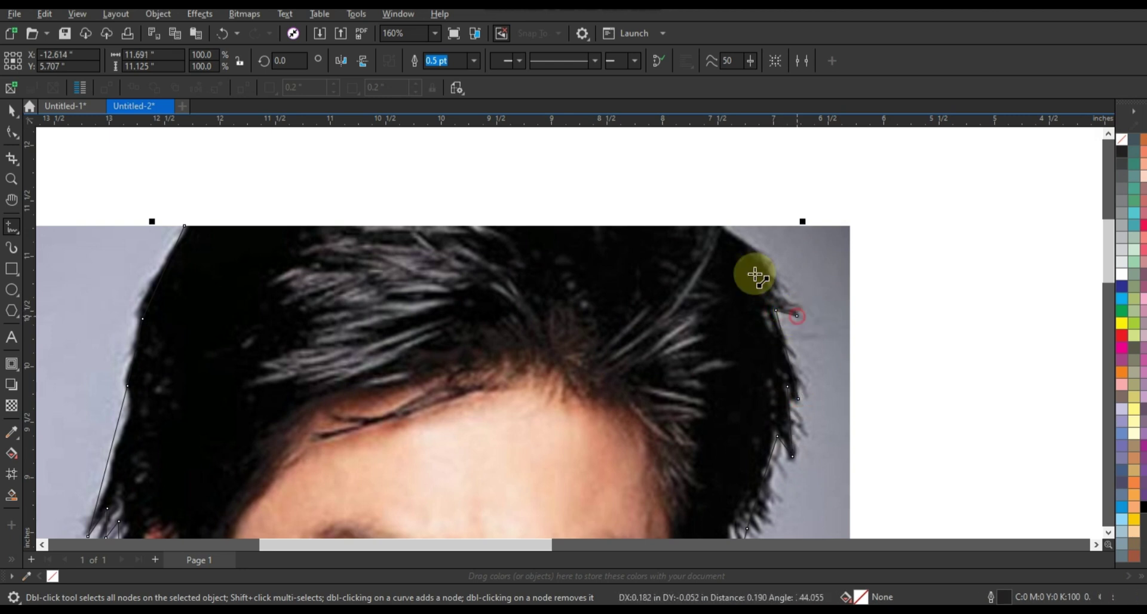
left_click(721, 226)
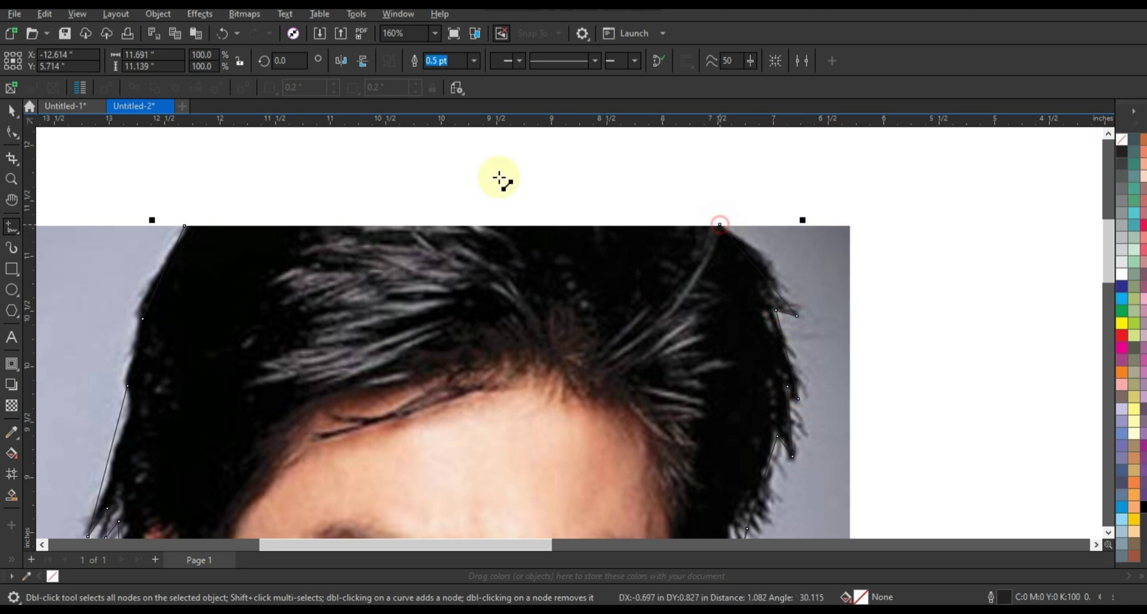
left_click(199, 230)
- Convert all segments of the outline to curves and bend the shoulder and opposite shirt side segments to match the photo
scroll(575, 217, "down", 4)
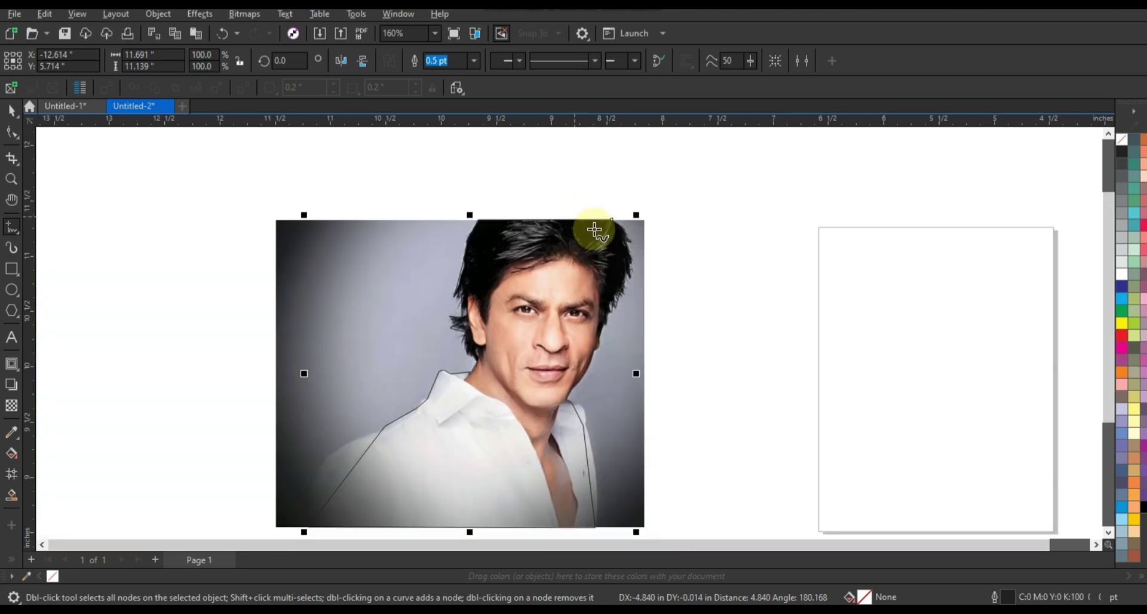
mouse_move(302, 188)
left_mouse_down()
mouse_move(597, 530)
mouse_move(647, 525)
left_mouse_up()
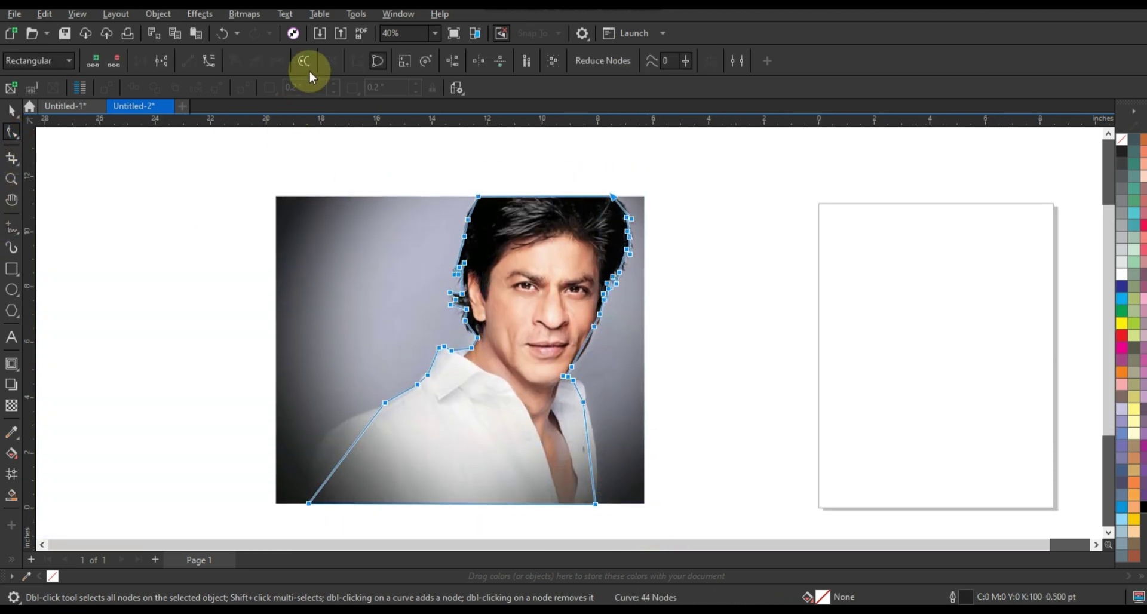
left_click_drag(346, 458, 329, 441)
left_click_drag(590, 446, 595, 446)
- Bend the jaw and right-hand ear segments of the outline to follow the face contour
left_click(11, 179)
left_click_drag(376, 248, 682, 427)
left_click(12, 131)
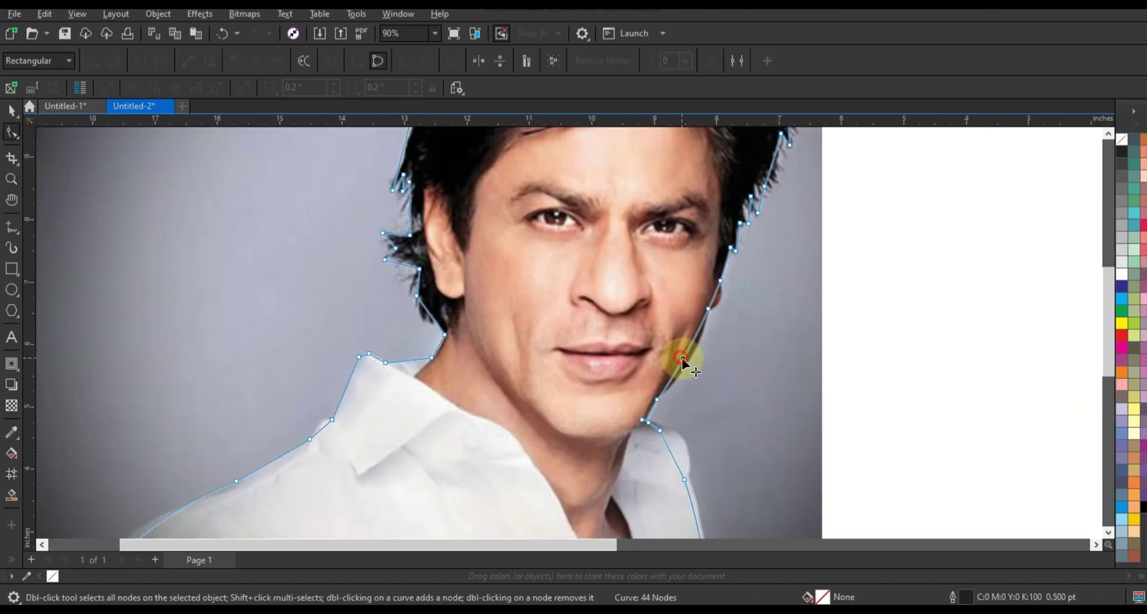
left_click_drag(683, 359, 687, 365)
left_click_drag(719, 300, 716, 299)
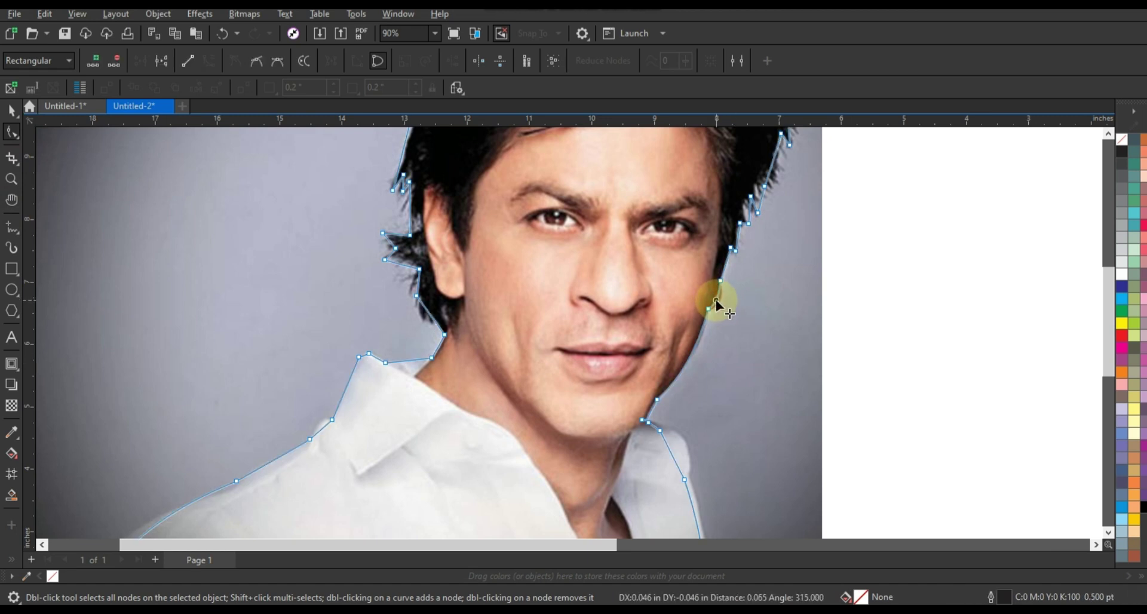
- Adjust the outline segments around the hair beside both ears to follow the strands
left_click_drag(433, 317, 425, 320)
left_click_drag(405, 265, 407, 262)
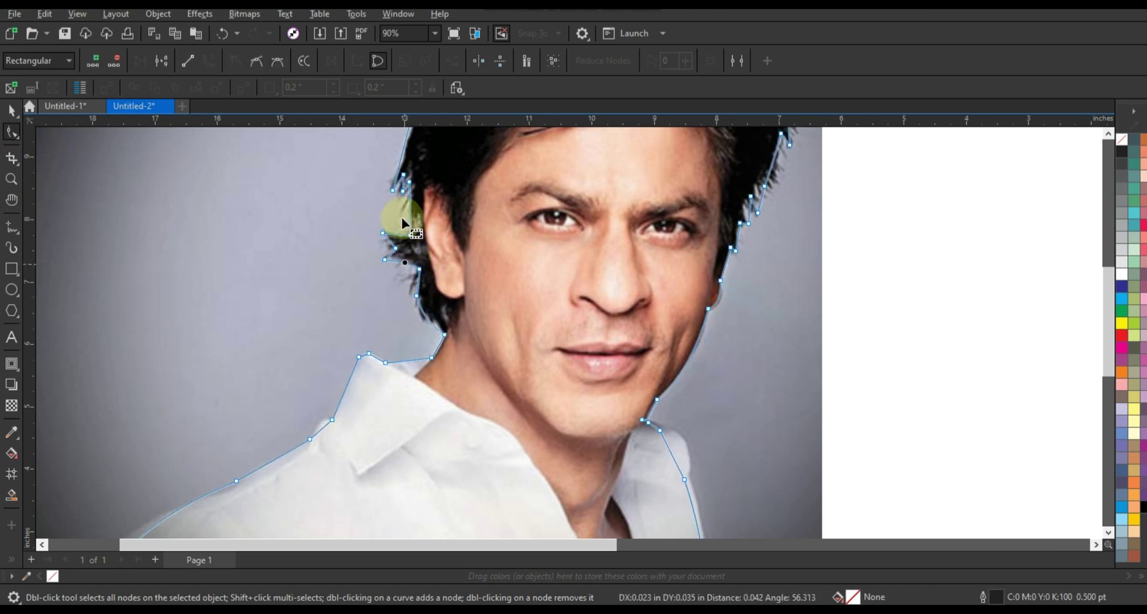
left_click_drag(410, 215, 409, 221)
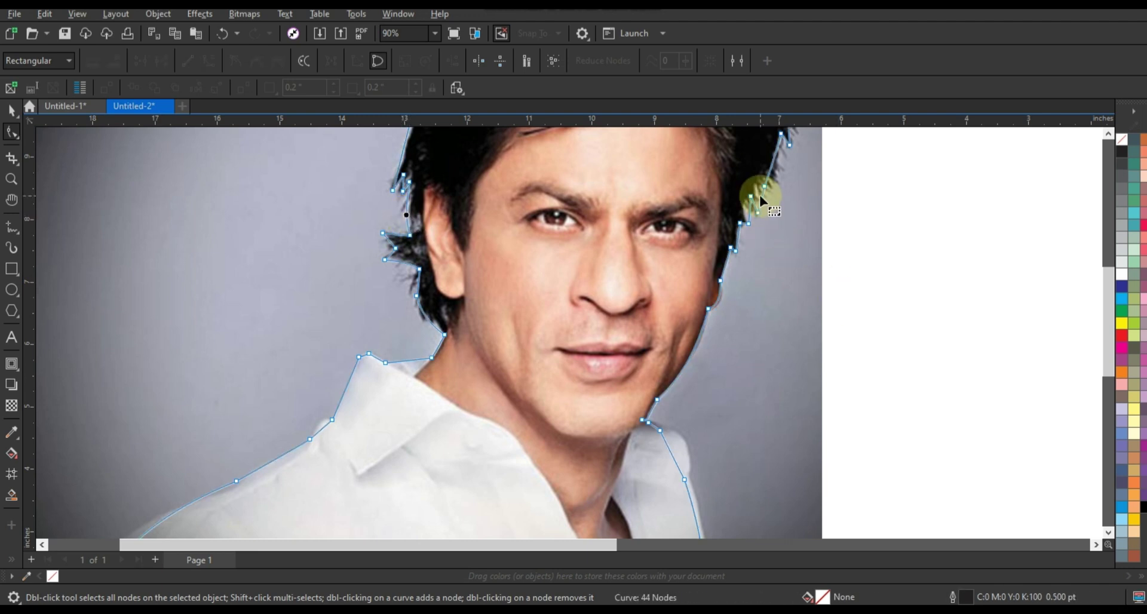
left_click_drag(748, 210, 742, 210)
- Curve the outline segments along both sides of the upper hair to match its rounded shape
scroll(1103, 138, "up", 5)
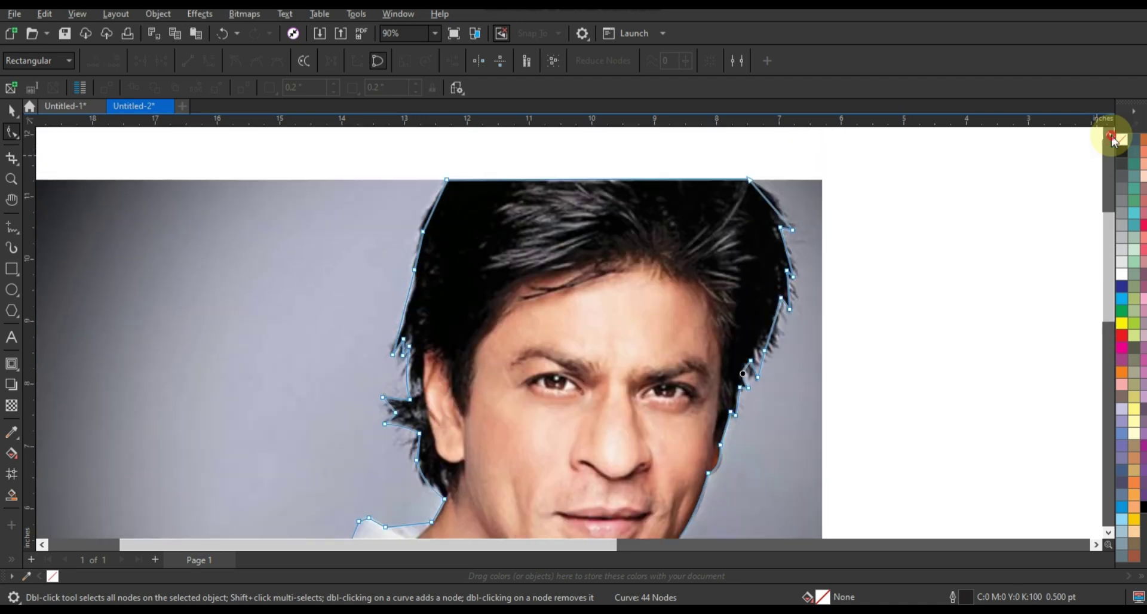
left_click_drag(760, 233, 765, 230)
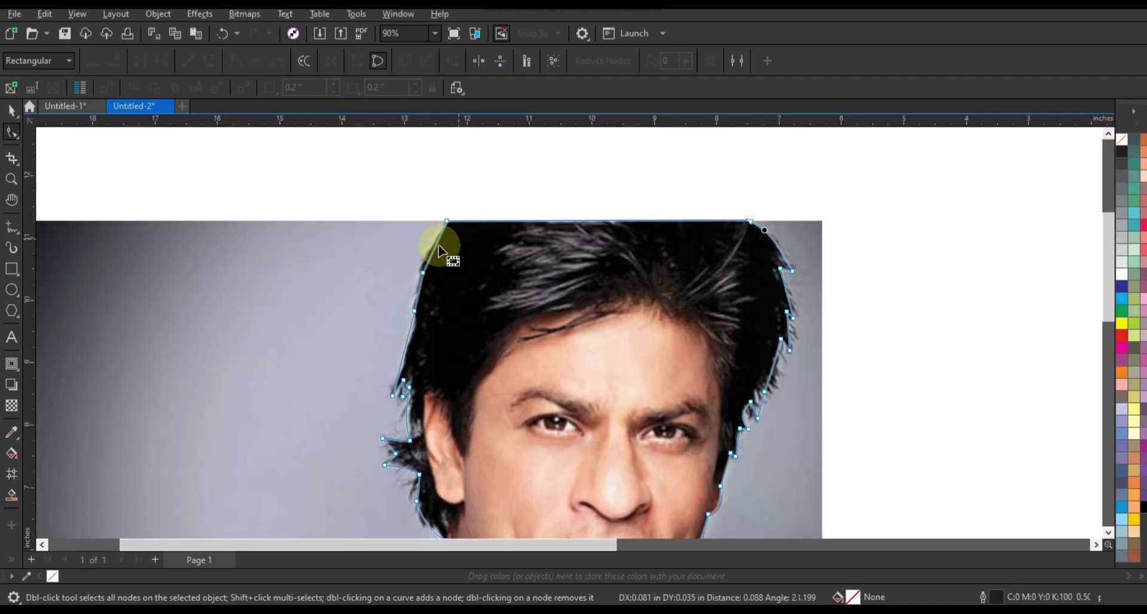
left_click_drag(434, 248, 431, 251)
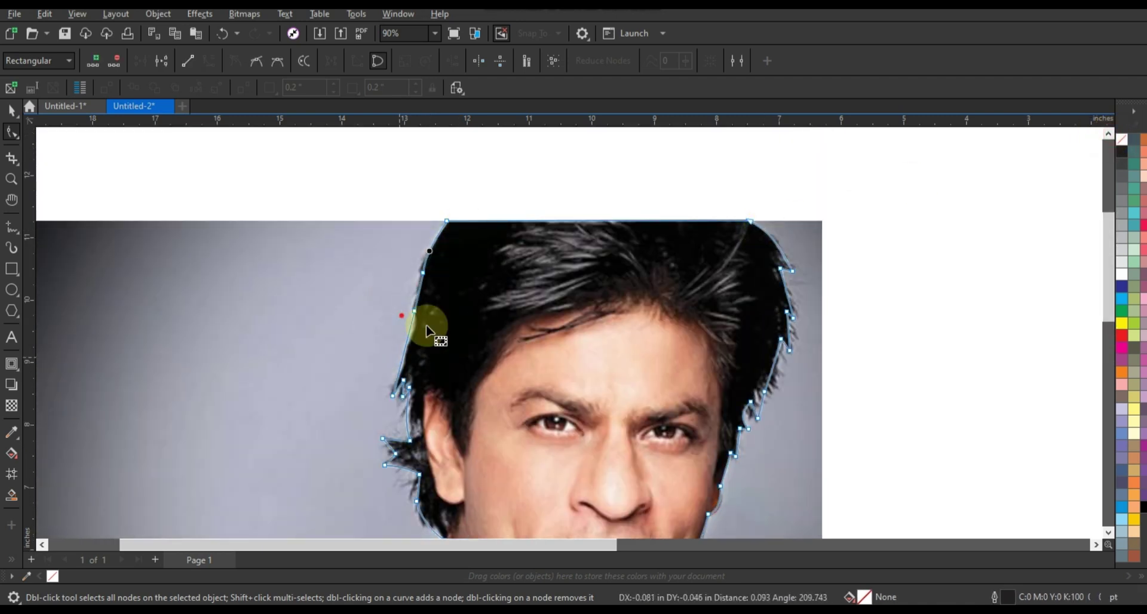
left_click_drag(407, 342, 402, 370)
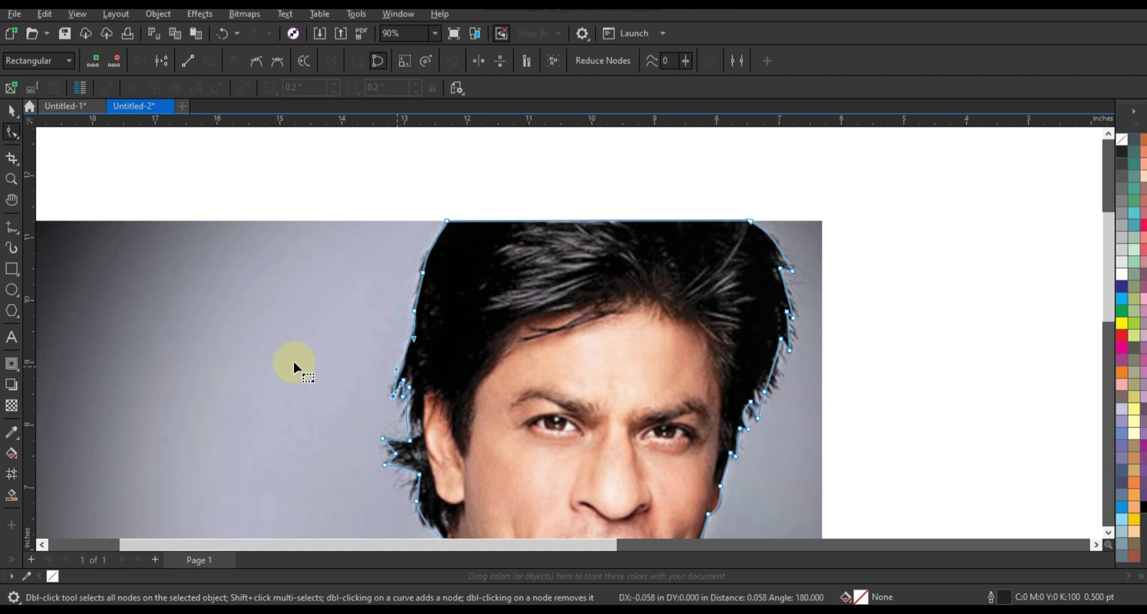
- Bend the outline segments at the collar edge beneath the jaw and at the opposite collar-shoulder notch to match the shirt
left_click(10, 111)
scroll(505, 195, "down", 2)
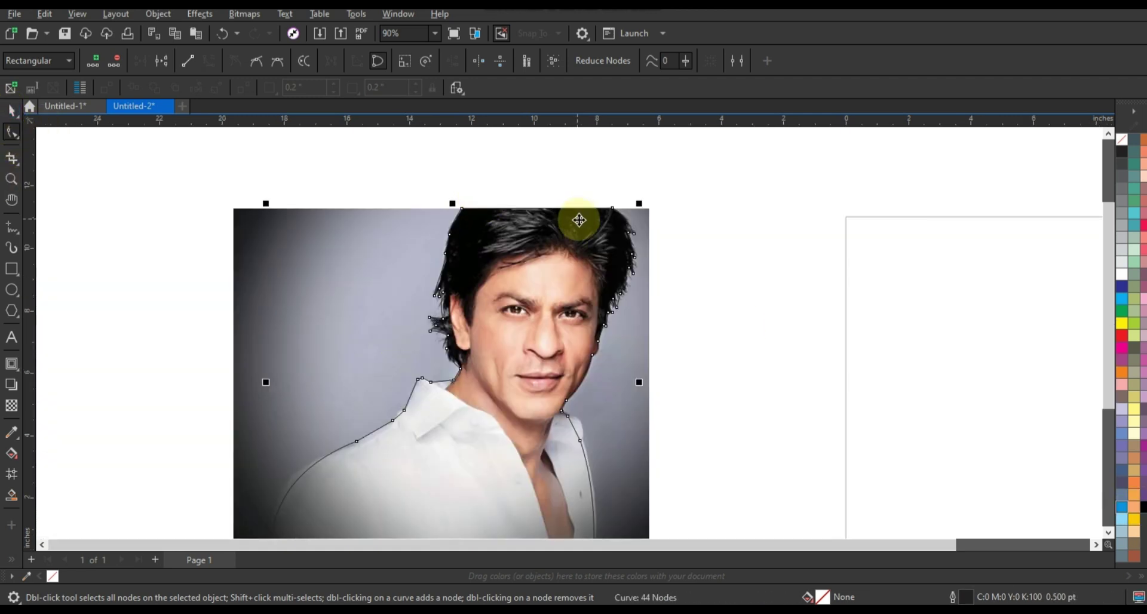
scroll(579, 218, "down", 2)
left_click(11, 178)
left_click(655, 361)
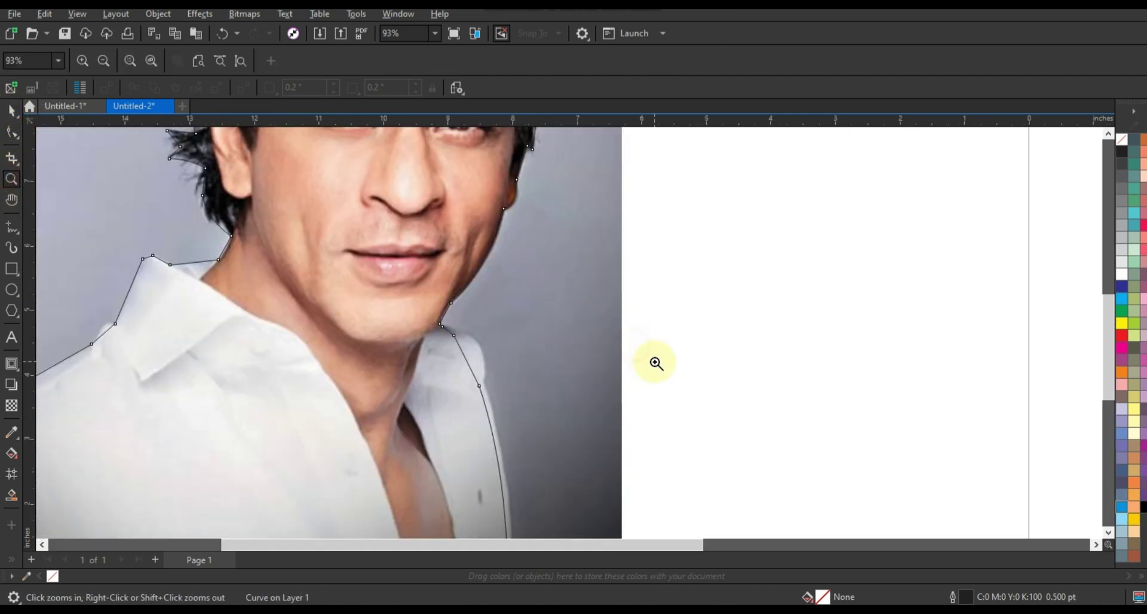
left_click(11, 132)
left_click_drag(465, 360, 476, 353)
left_click(103, 330)
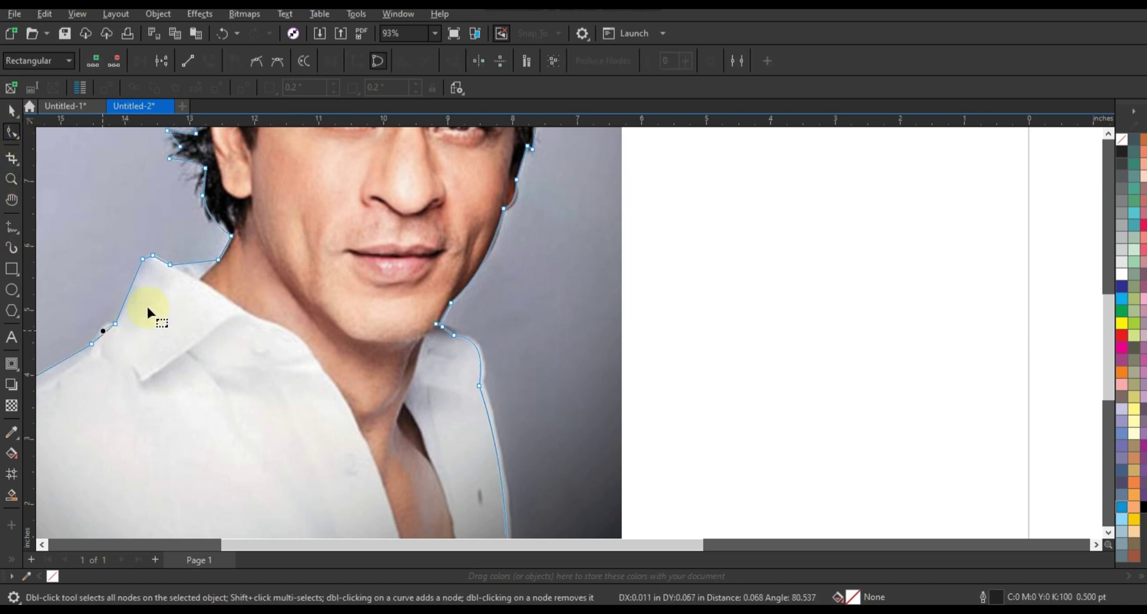
- Draw a rectangle about 13.1 by 11.1 inches around the full portrait photo
scroll(389, 333, "down", 2)
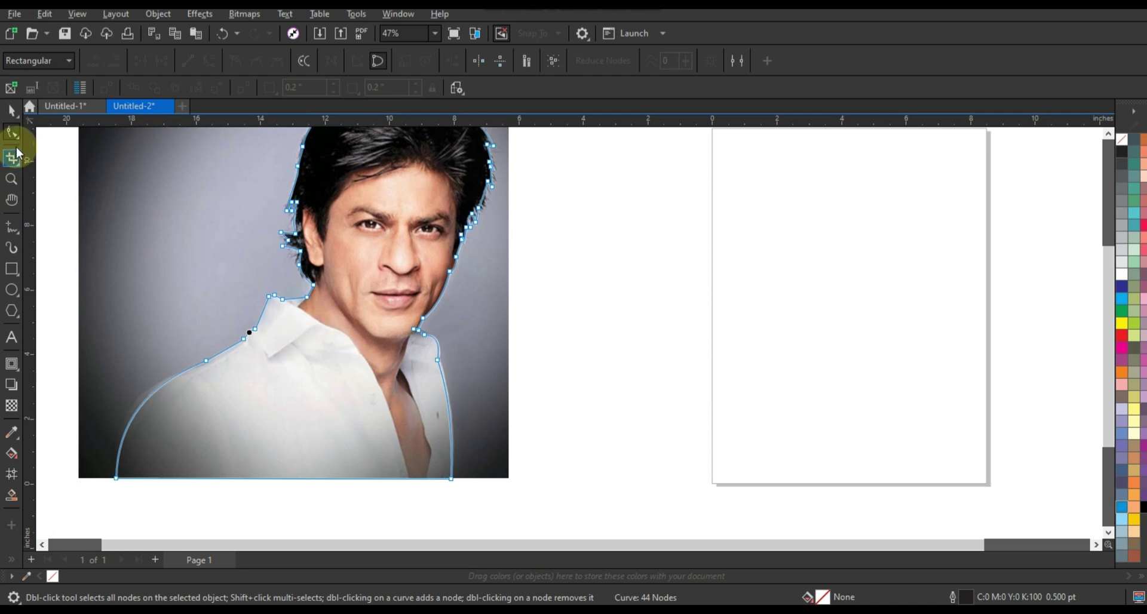
key("space")
scroll(578, 332, "down", 1)
left_click_drag(582, 438, 264, 190)
key("shift+F2")
scroll(604, 306, "down", 1)
left_click(70, 252)
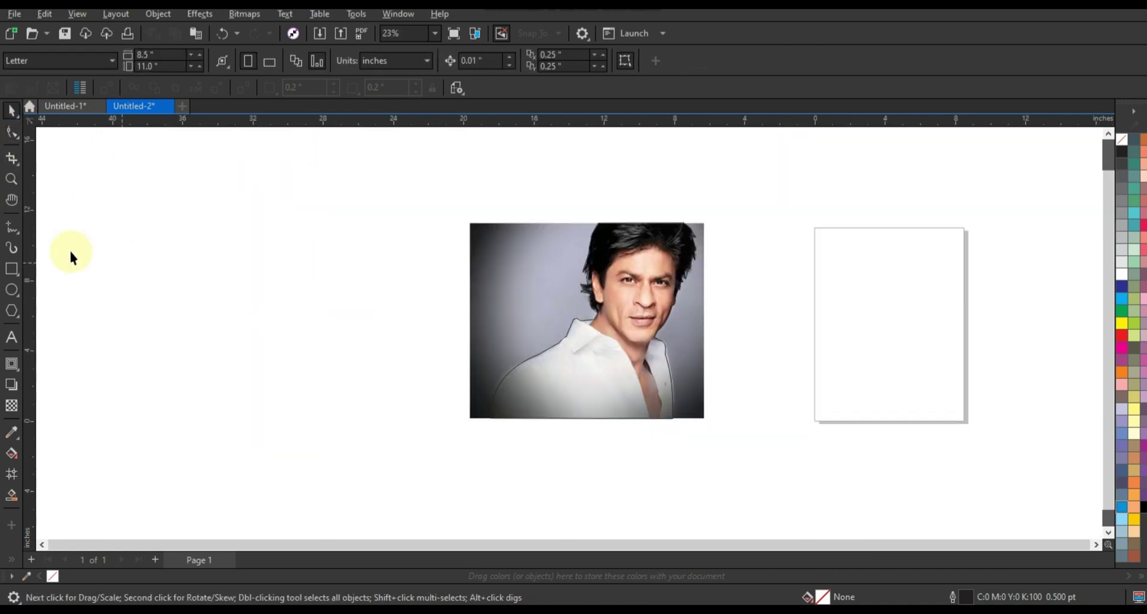
left_click(10, 273)
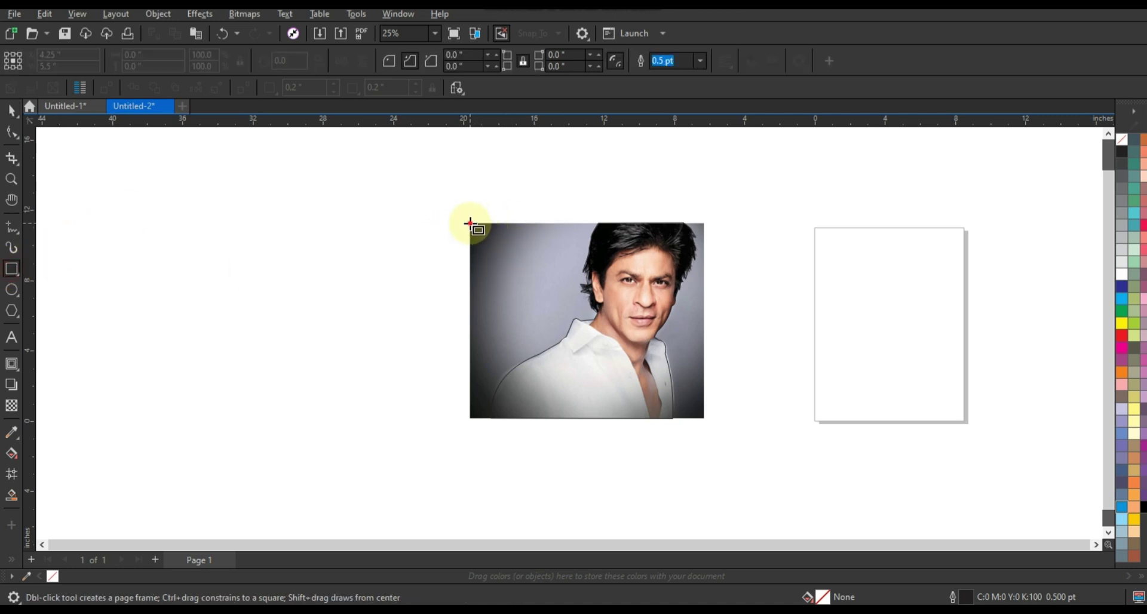
left_click_drag(470, 224, 704, 419)
- Select the rectangle and traced silhouette together and move them off the photo into the empty space to its left
left_click(11, 111)
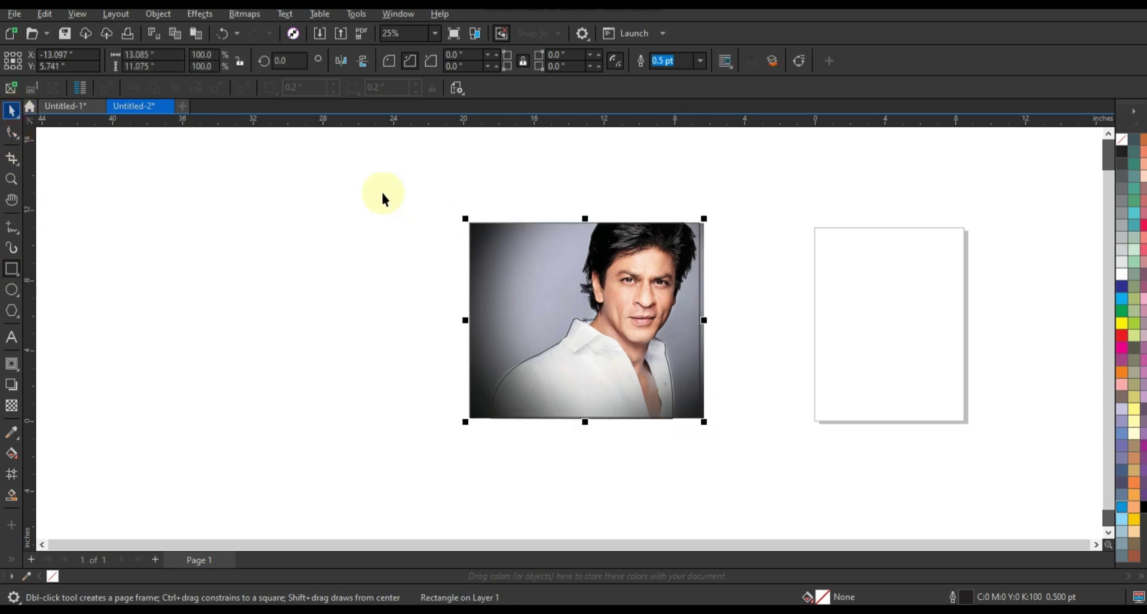
left_click_drag(383, 194, 690, 433)
left_click_drag(583, 318, 315, 320)
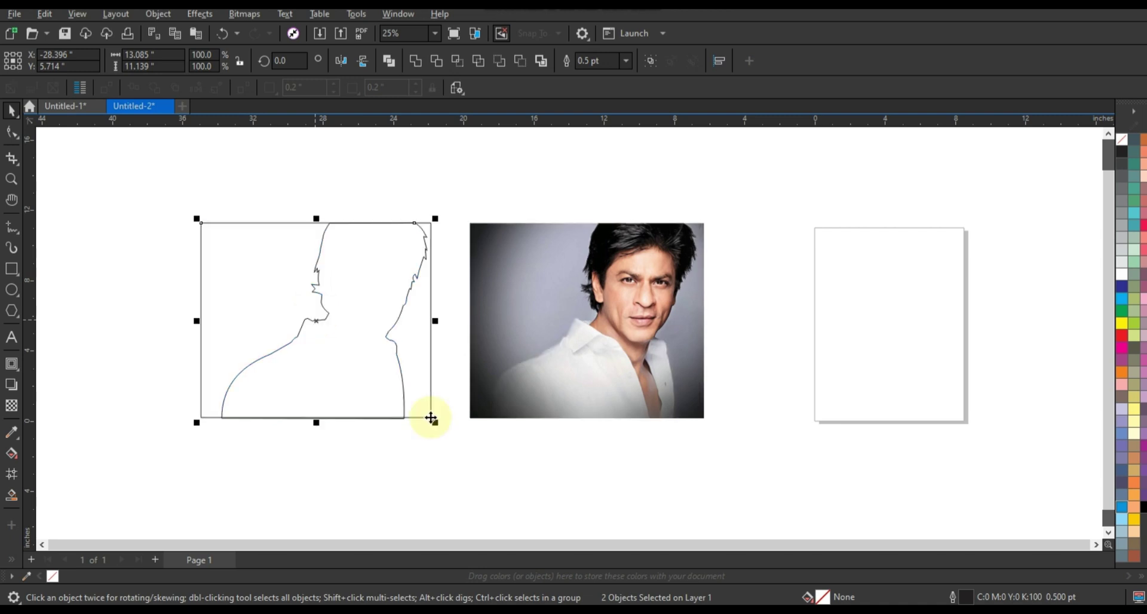
left_click(262, 253)
- Start a second freehand outline on the photo with straight segments from the right-hand cheek down to the jaw edge
left_click_drag(803, 465, 803, 463)
key("shift+F2")
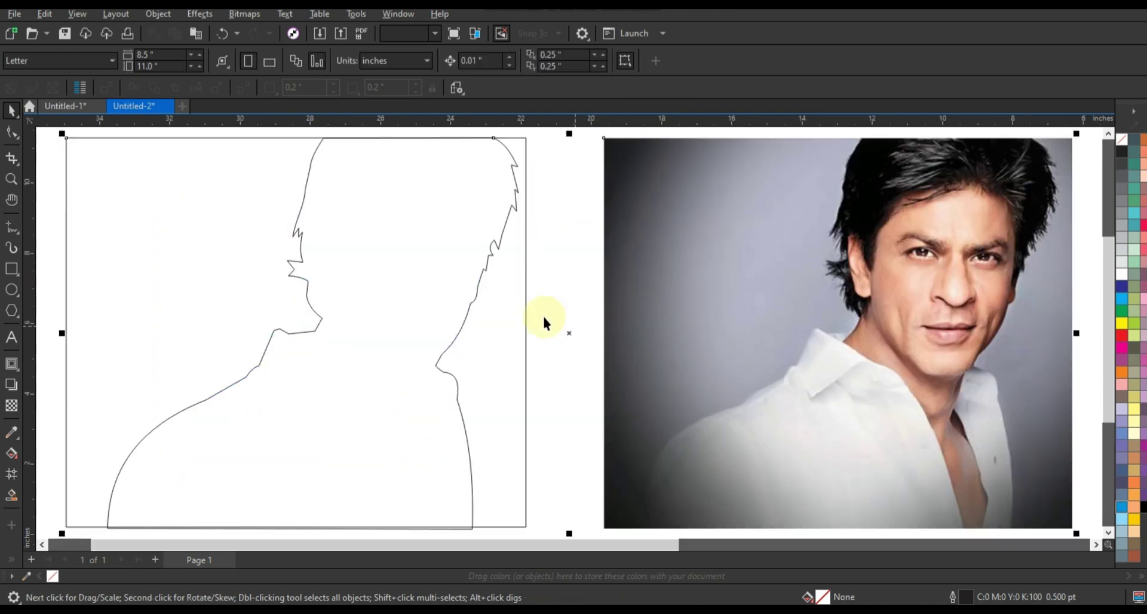
left_click(11, 178)
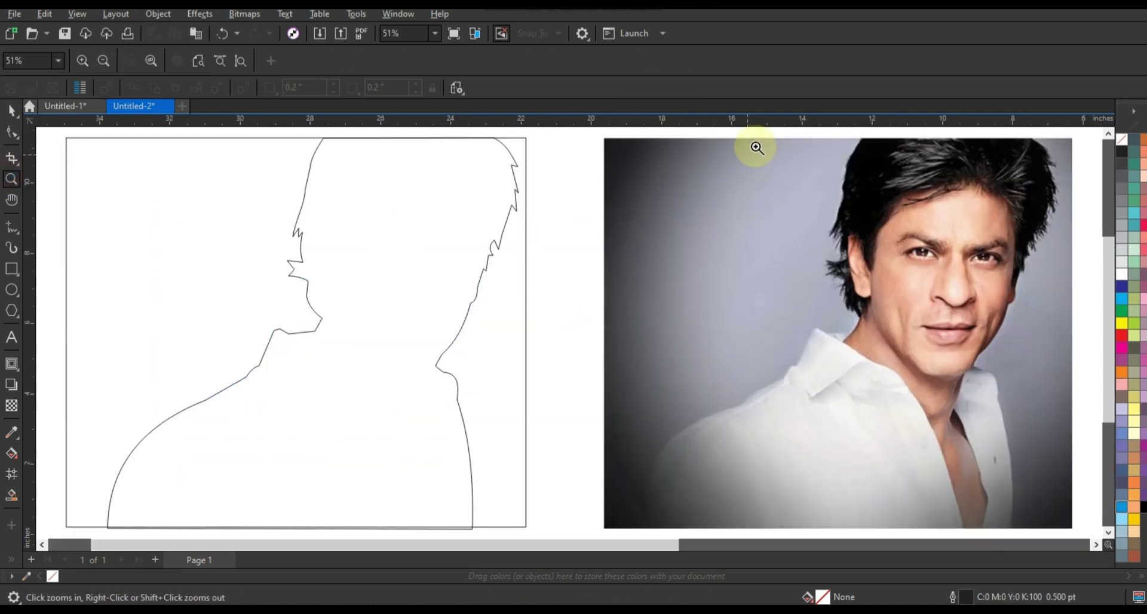
left_click_drag(794, 141, 1072, 391)
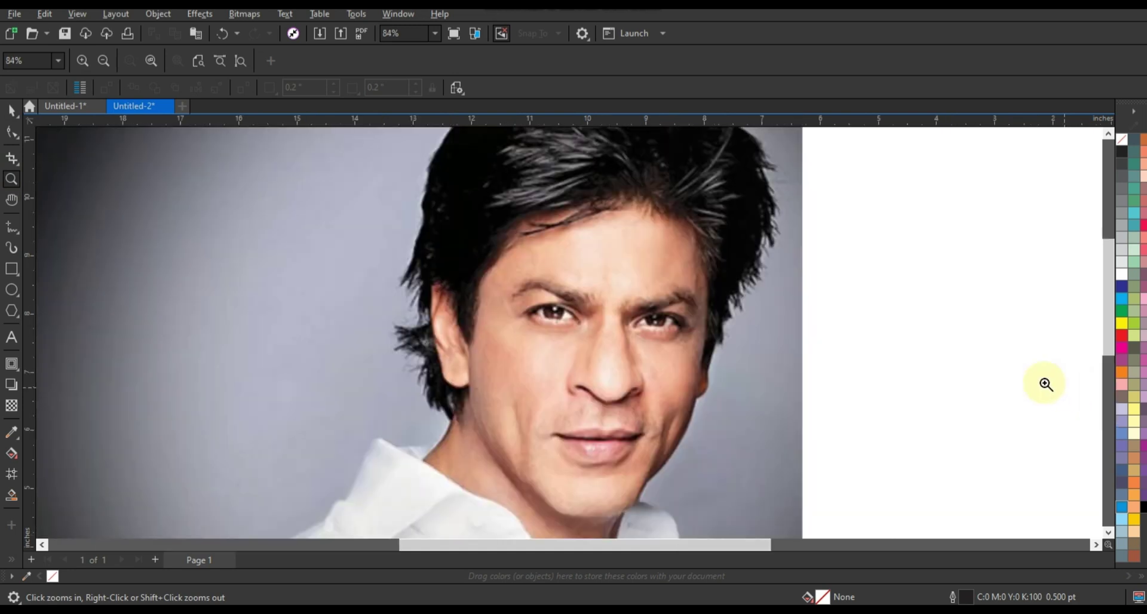
left_click_drag(365, 148, 863, 508)
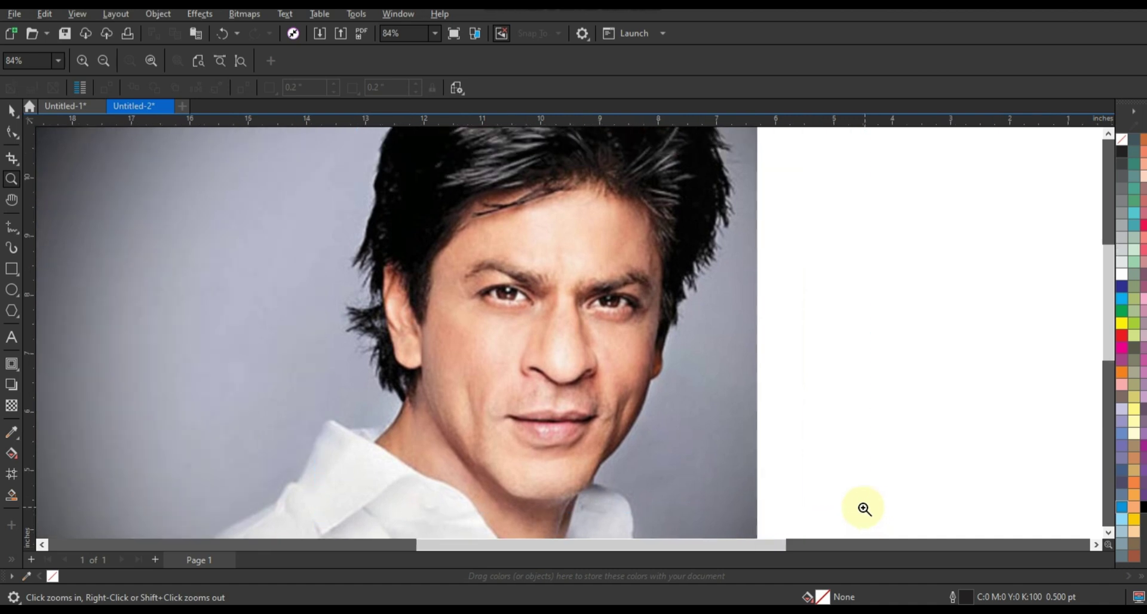
left_click(12, 228)
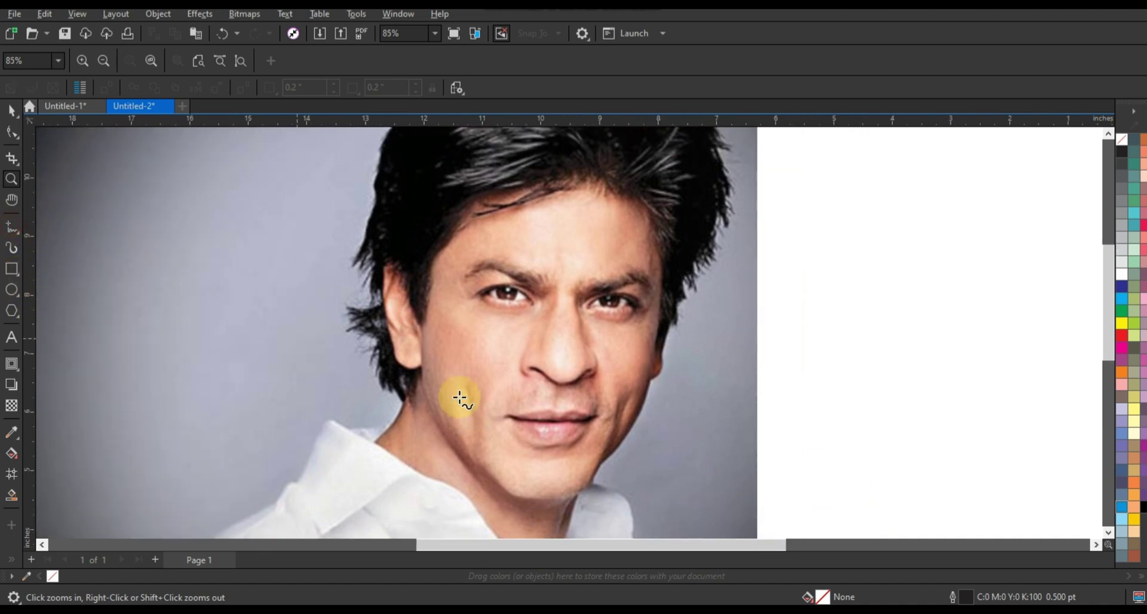
left_click(612, 395)
left_click(595, 464)
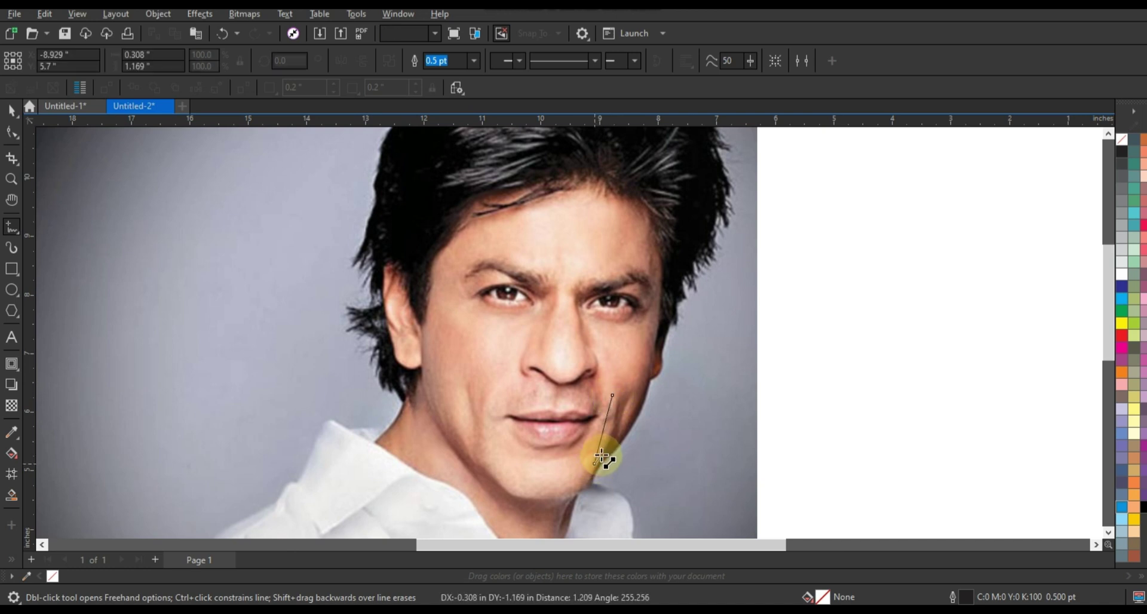
left_click(603, 454)
left_click(590, 490)
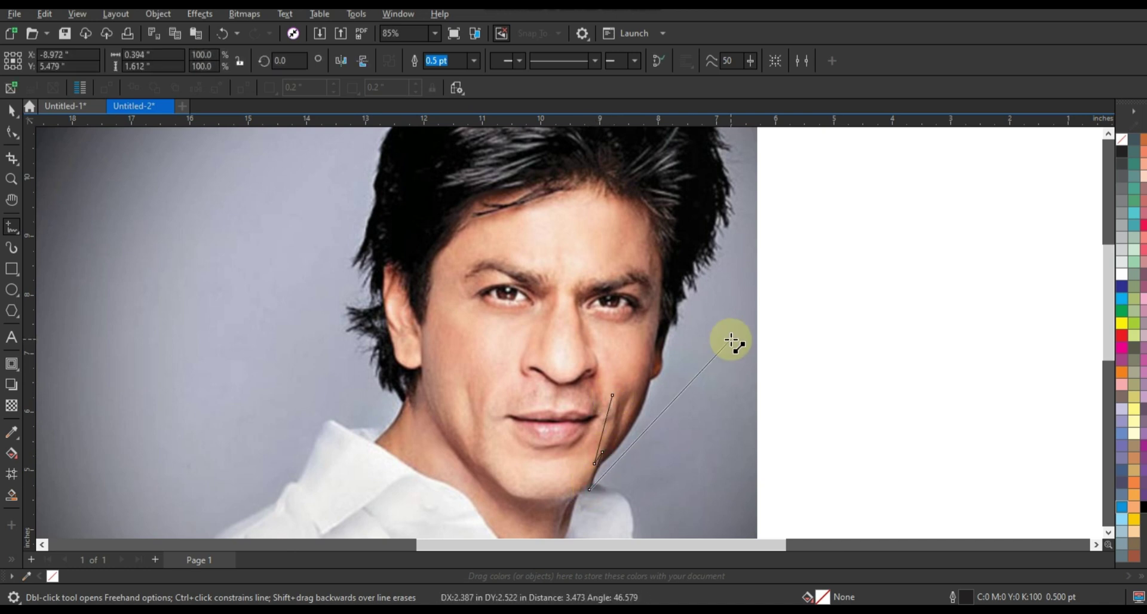
- Continue the new outline loosely around the outside of the hair, over the photo's top edge and down beside the left-hand ear
left_click(731, 339)
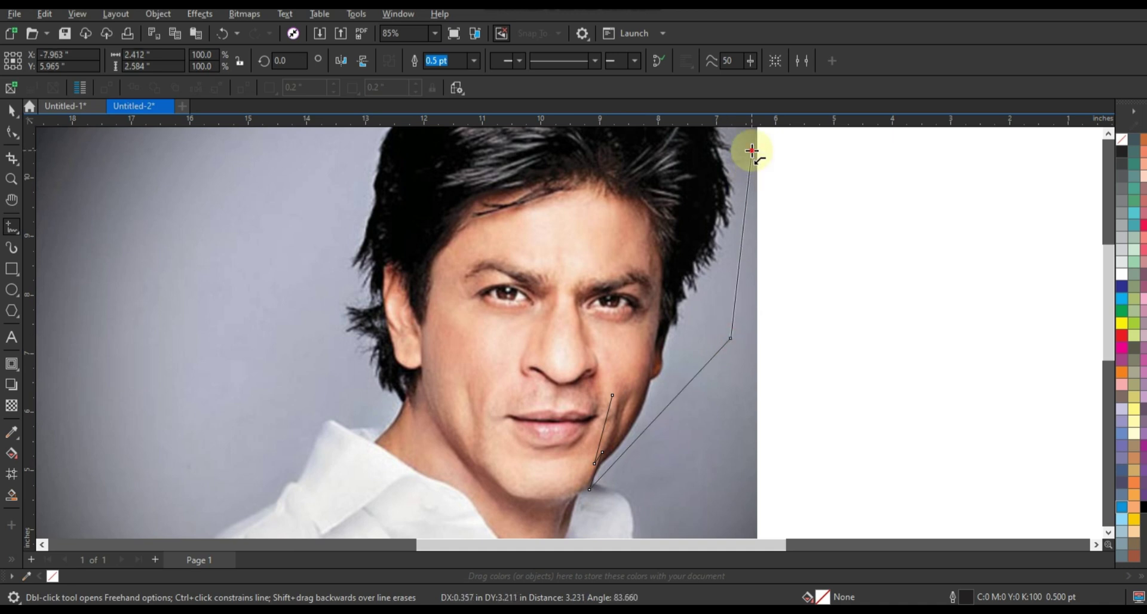
left_click(751, 151)
left_click(733, 160)
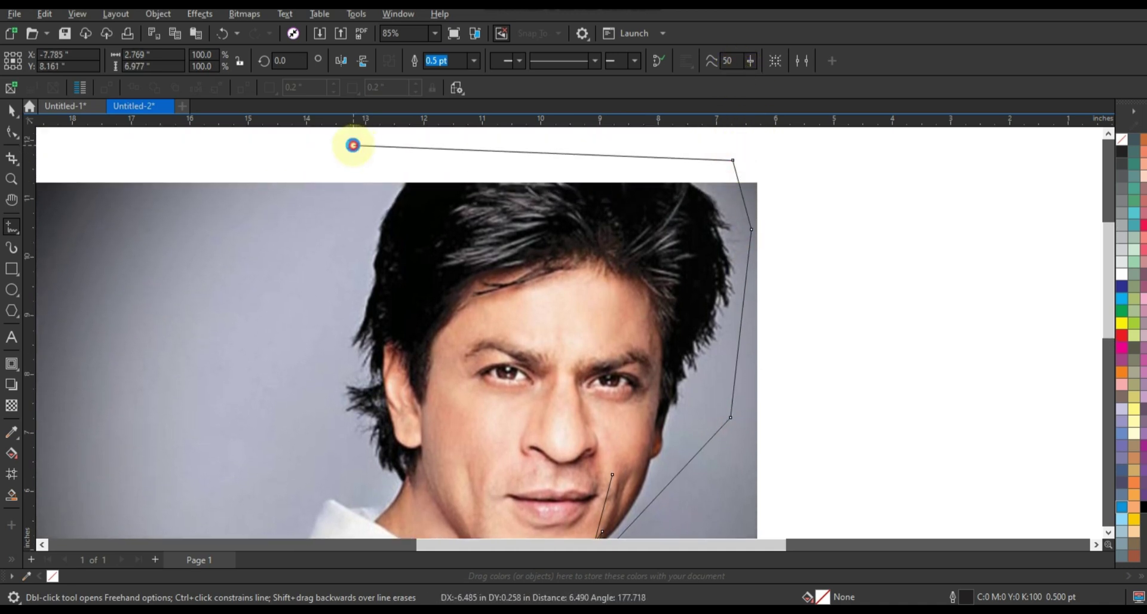
left_click(353, 145)
left_click(310, 318)
left_click(356, 448)
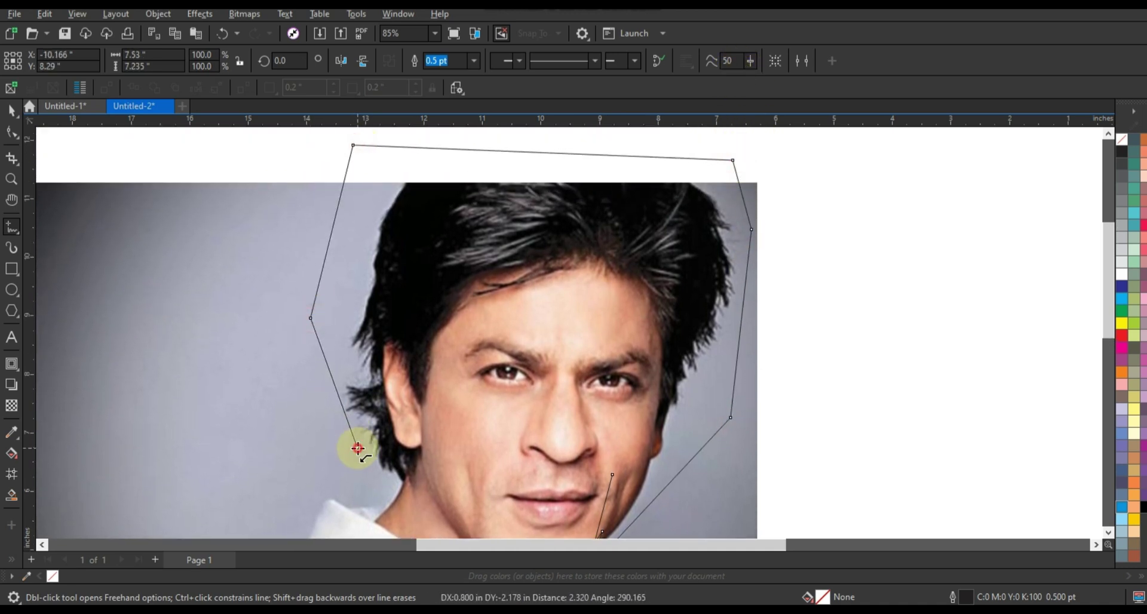
- Trace the new outline from the neck hair up around the left-hand ear and along the sideburn
left_click(399, 485)
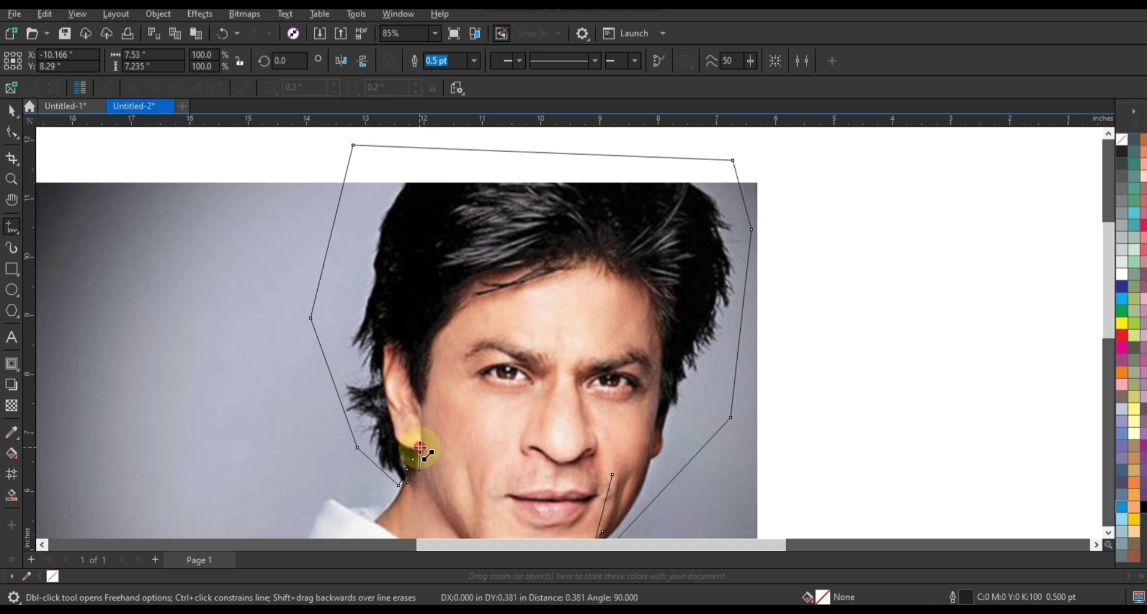
left_click(420, 447)
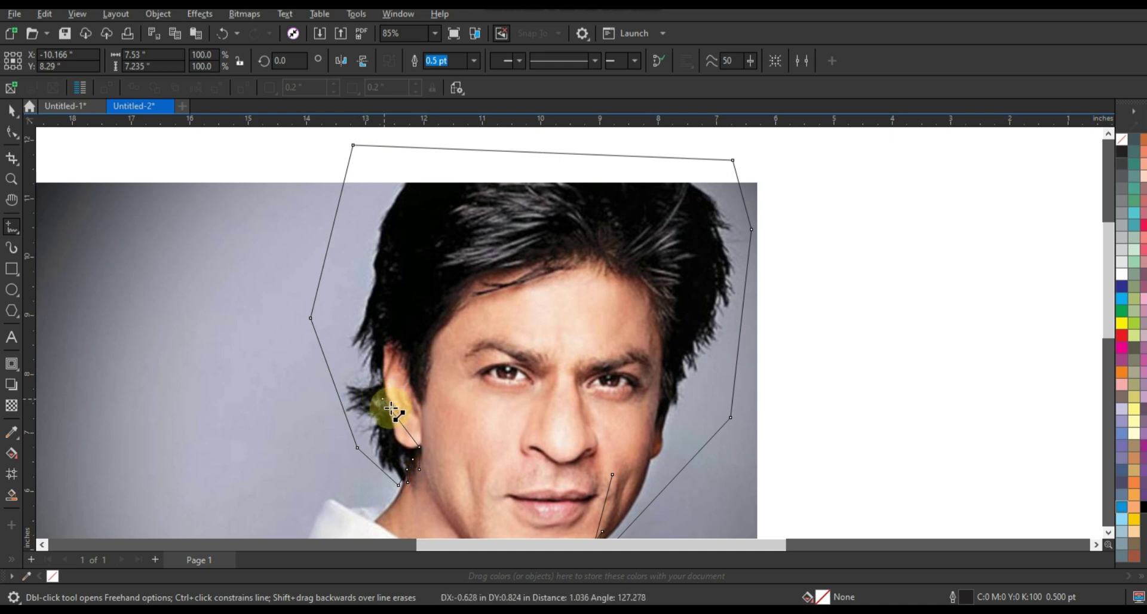
left_click(396, 410)
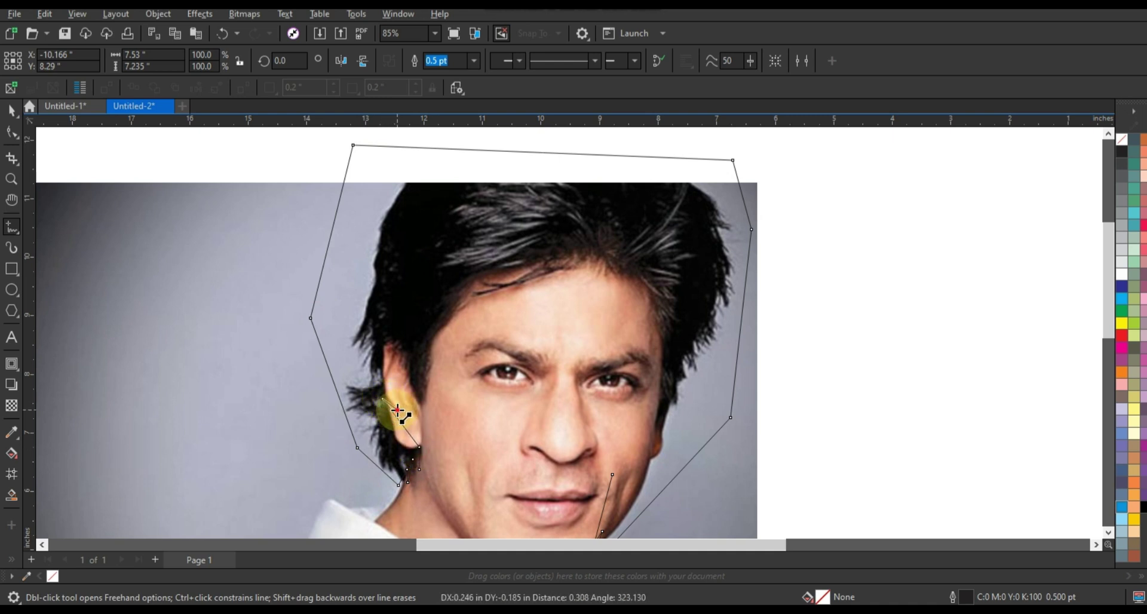
left_click(396, 361)
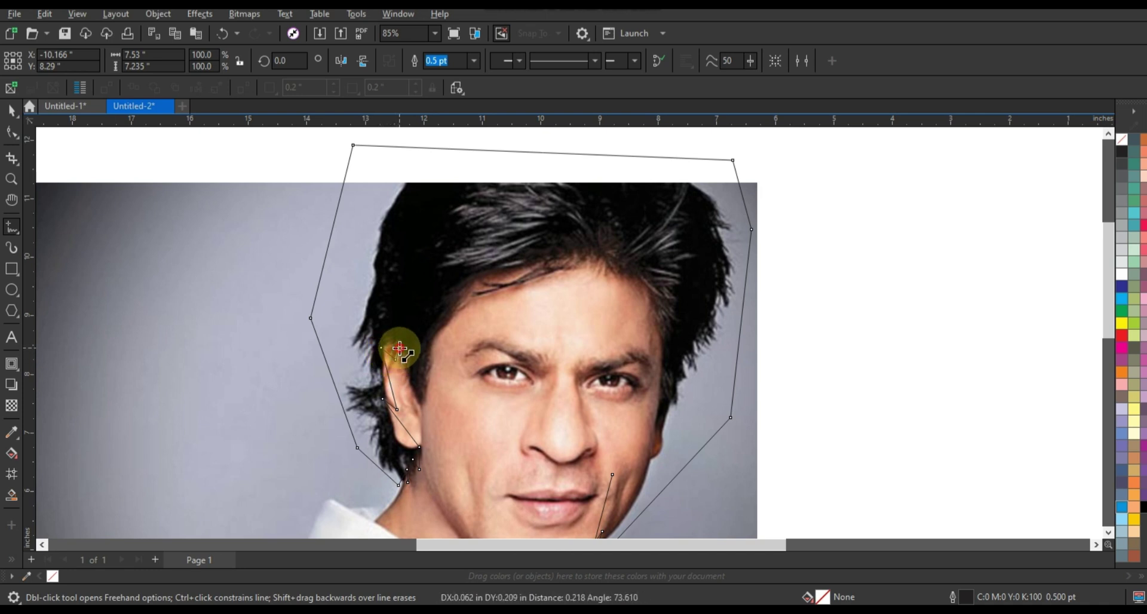
left_click(410, 383)
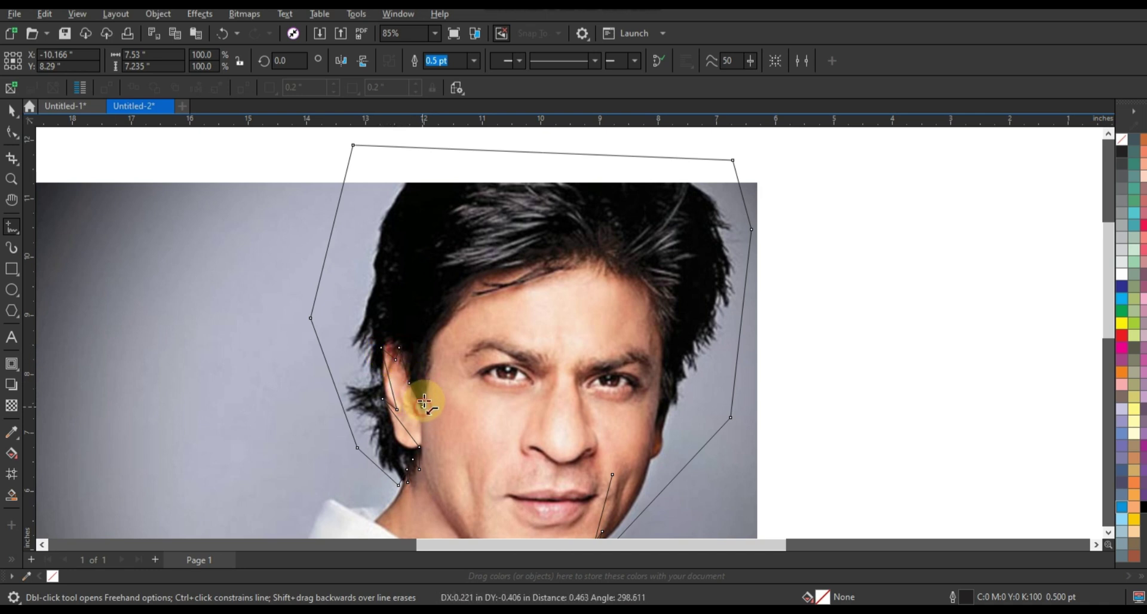
left_click(423, 405)
left_click(426, 361)
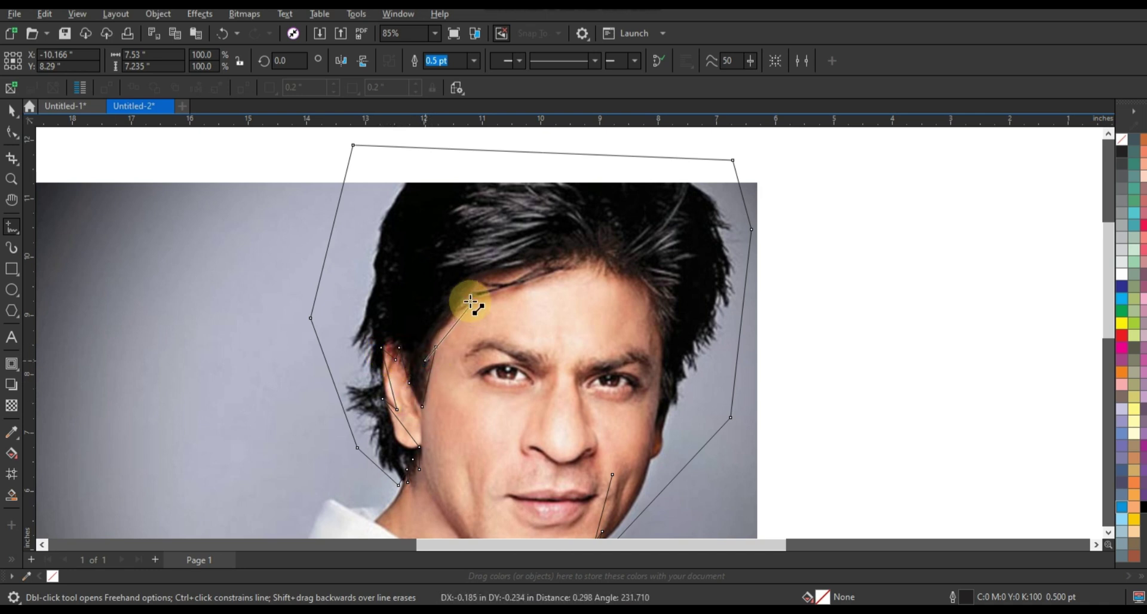
- Trace the hairline across the forehead including the loose strands, undoing the last misplaced segment
double_click(452, 297)
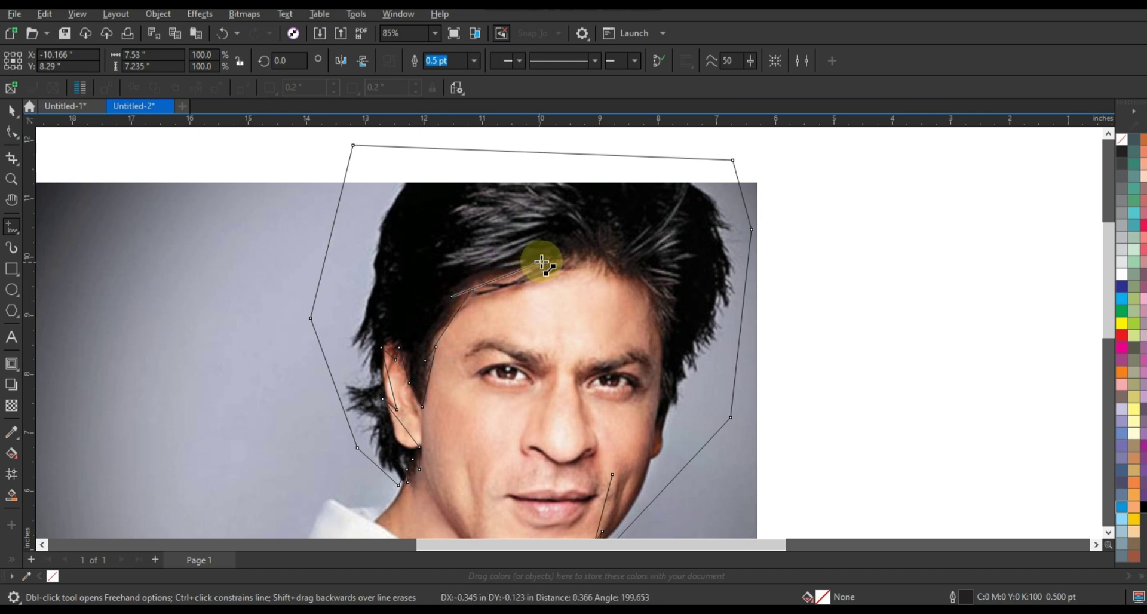
double_click(544, 261)
double_click(479, 294)
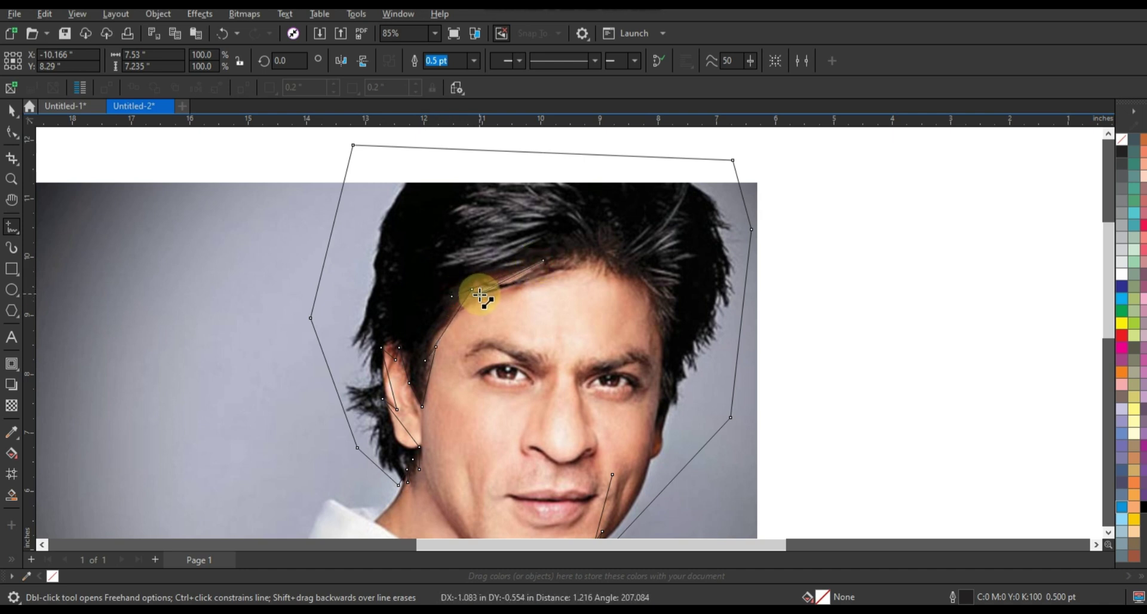
left_click(597, 257)
left_click(639, 278)
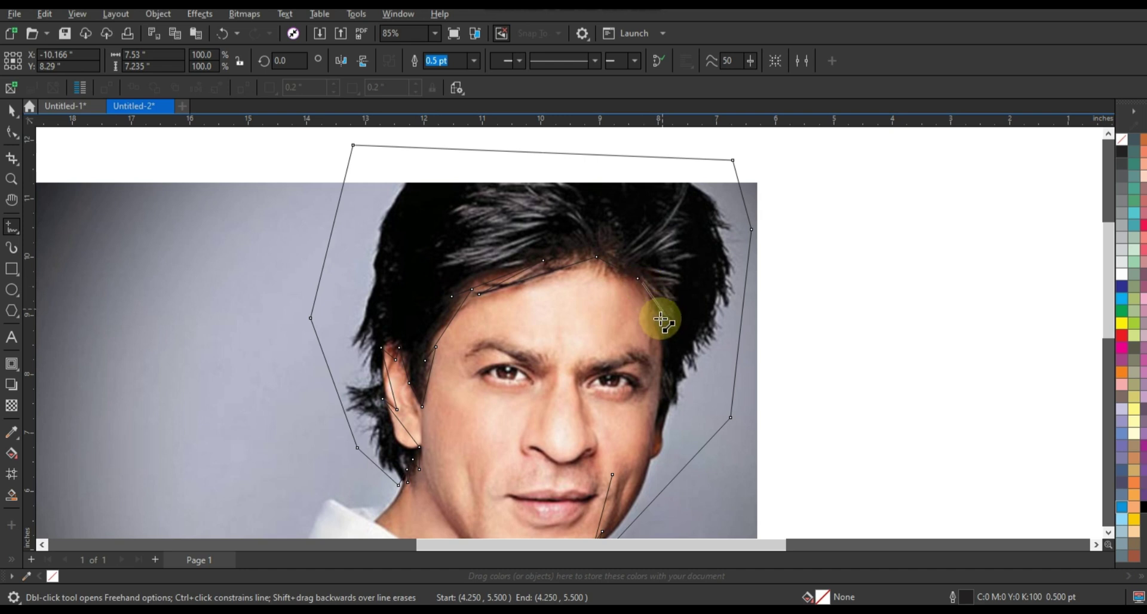
left_click(640, 277)
key("ctrl+z")
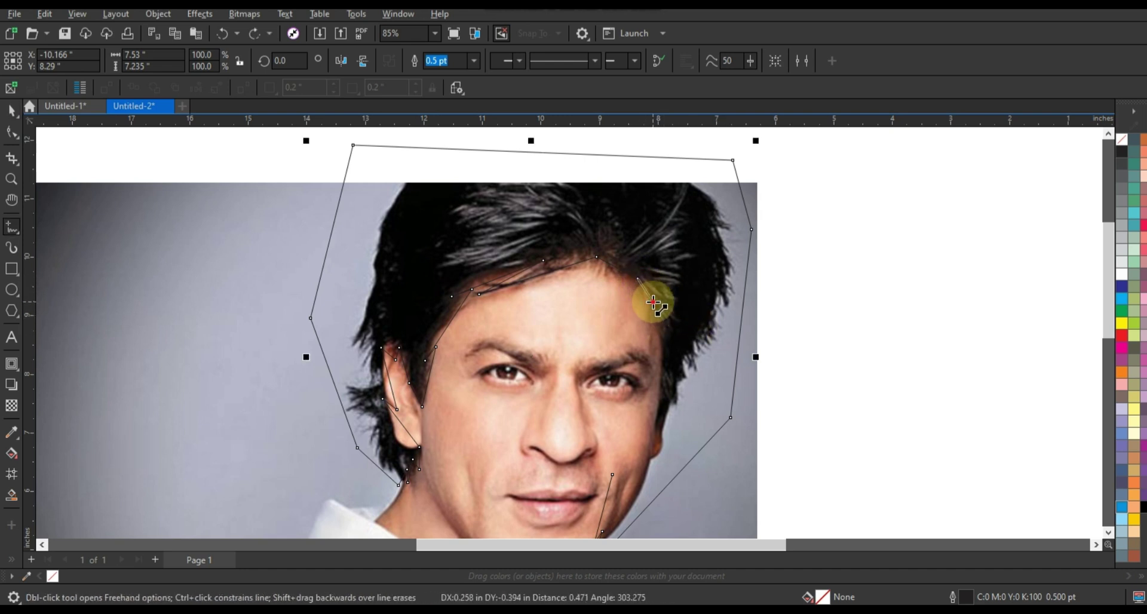
- Trace the hairline from the right-hand temple down to the ear and undo the stray segment there
left_click(644, 298)
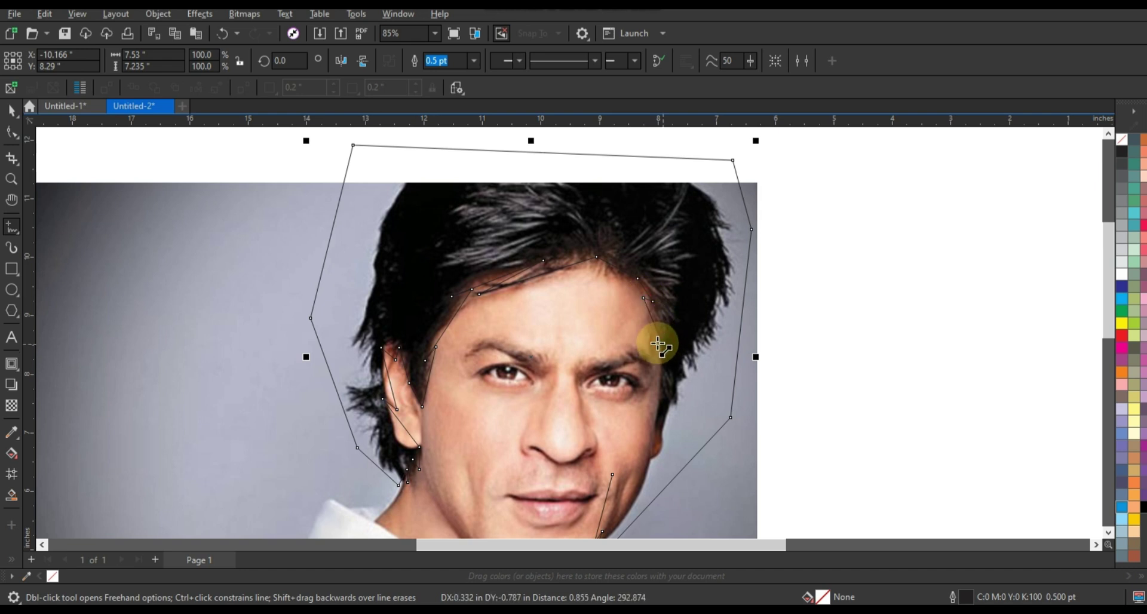
left_click(657, 341)
left_click(657, 395)
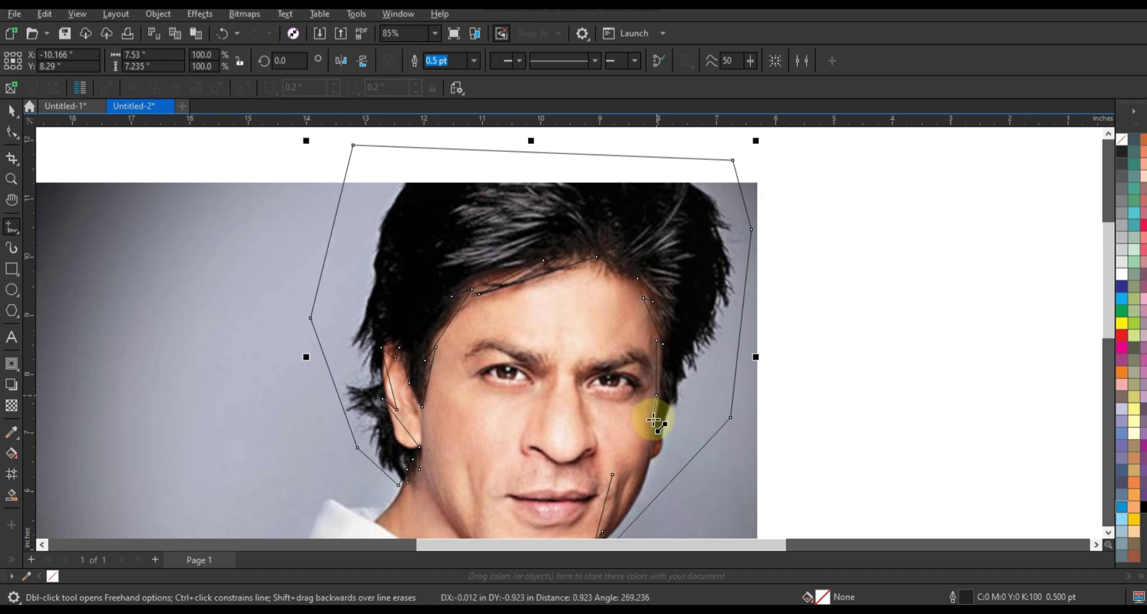
left_click(655, 423)
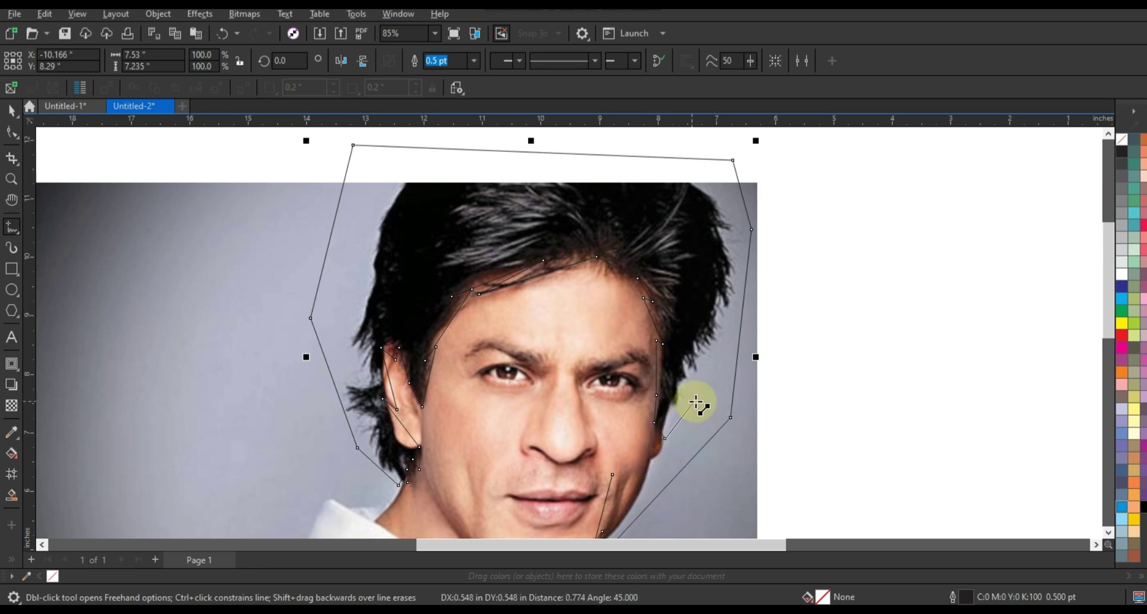
key("ctrl+z")
key("space")
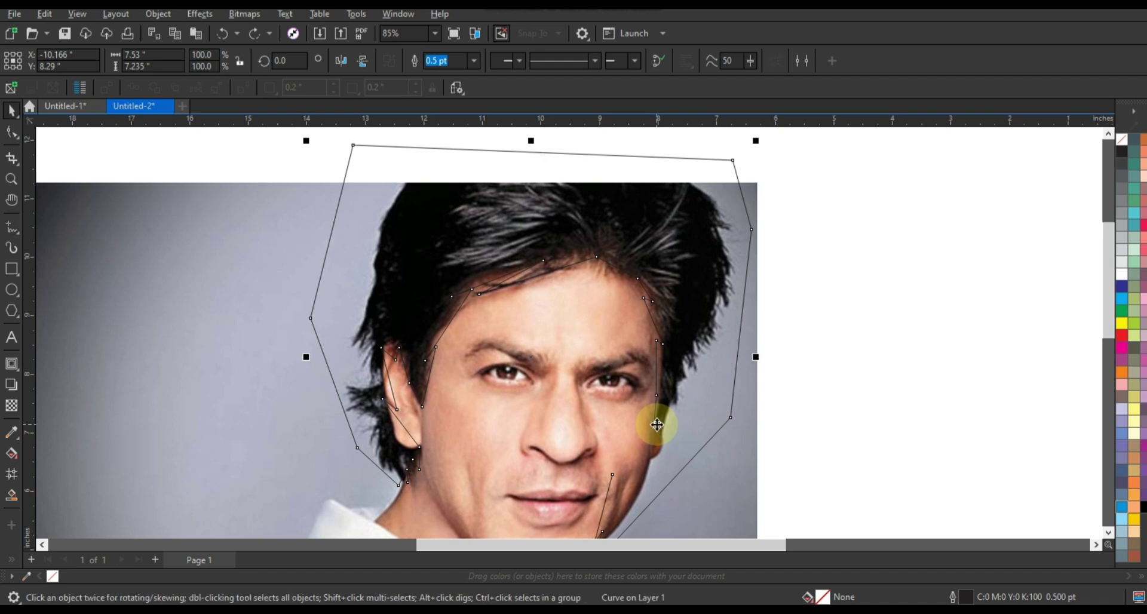
key("space")
- Continue the outline from the right-hand ear down the cheek with narrow spikes and close it at its starting point on the jaw
left_click(654, 419)
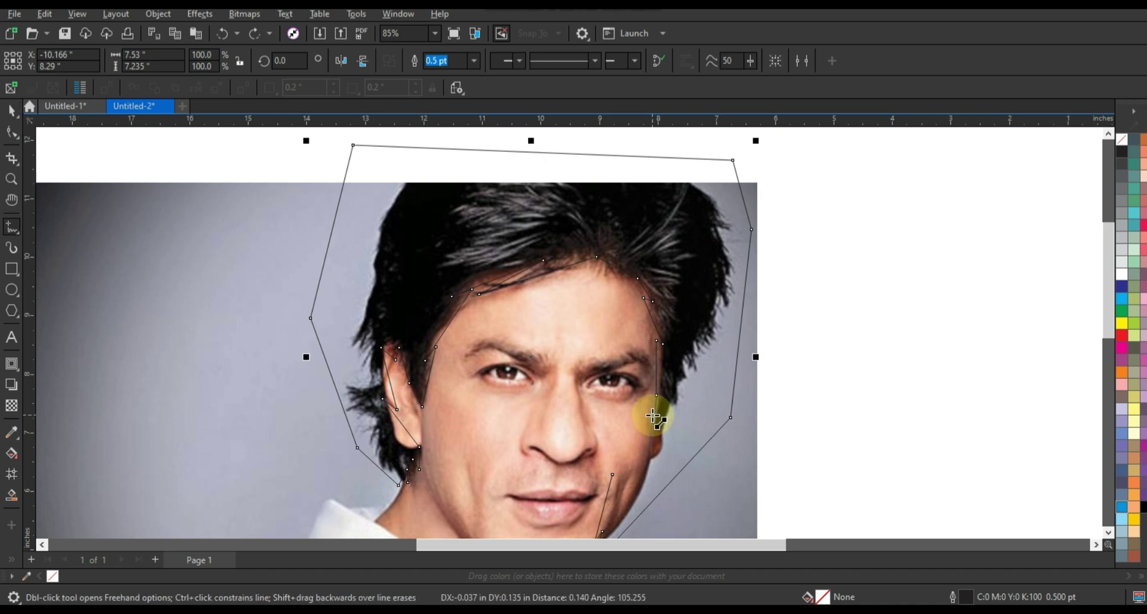
left_click(654, 417)
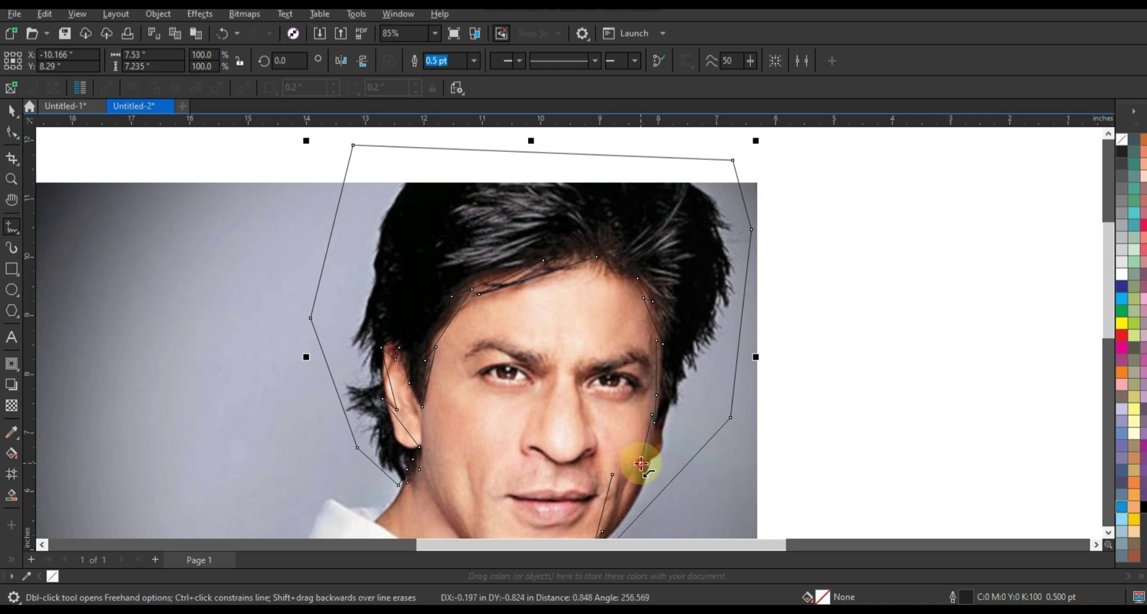
left_click(641, 463)
left_click(627, 468)
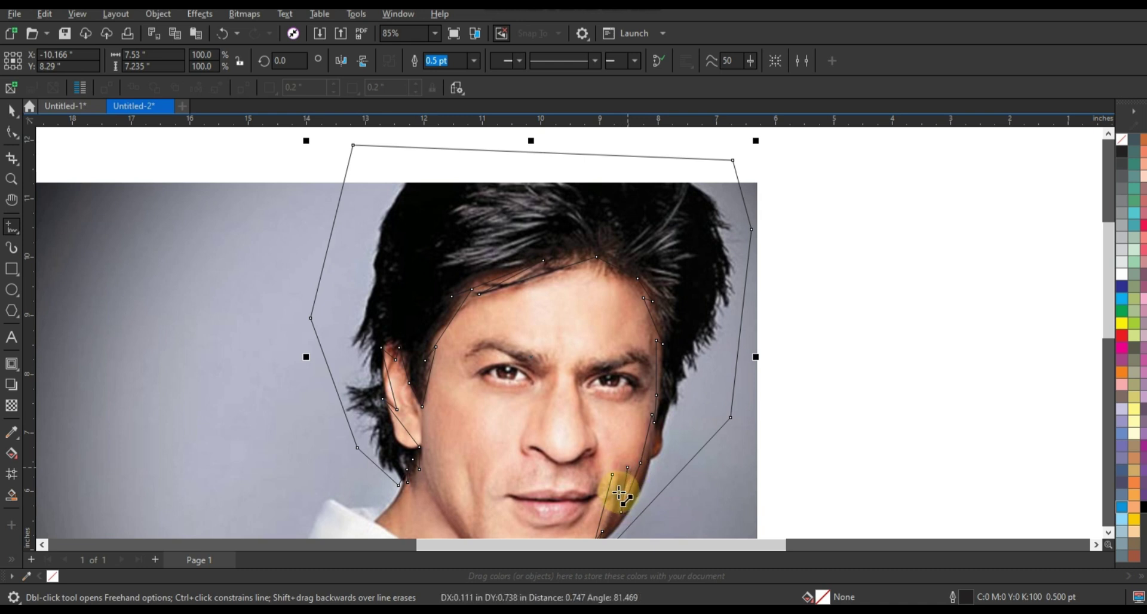
left_click(616, 507)
left_click(615, 485)
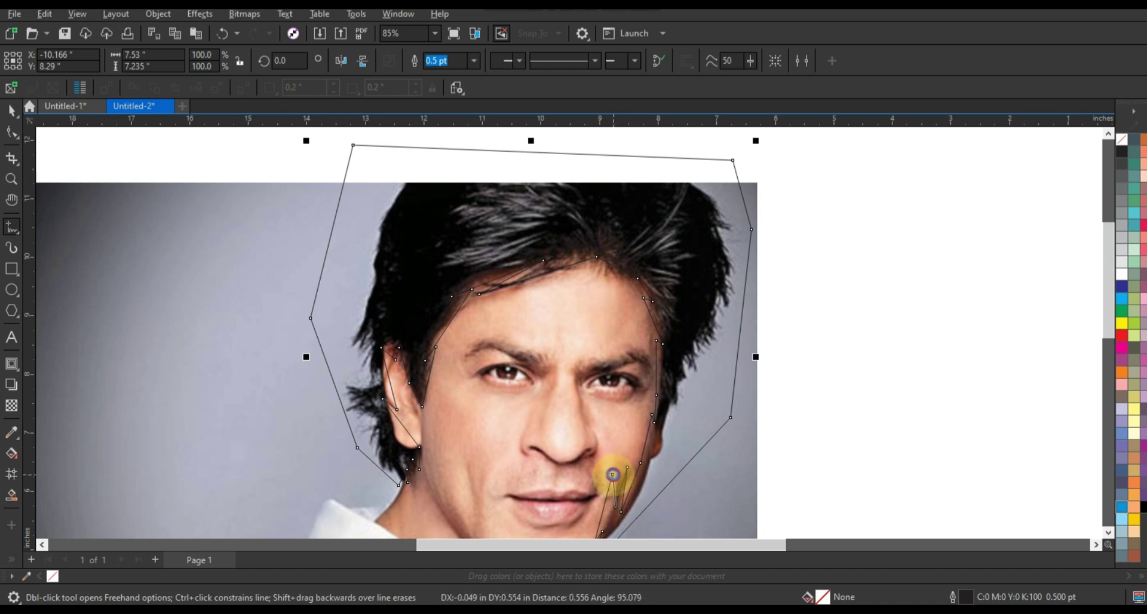
left_click(613, 475)
- Convert all segments of the closed hair outline to curves
key("shift+F2")
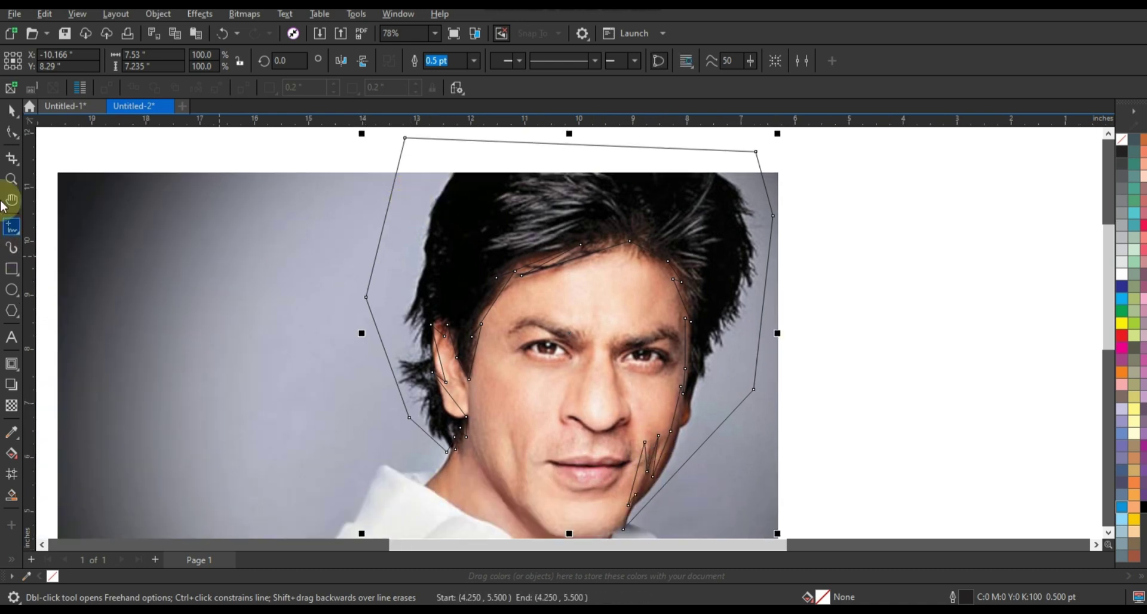
left_click(11, 131)
left_click_drag(311, 151, 805, 518)
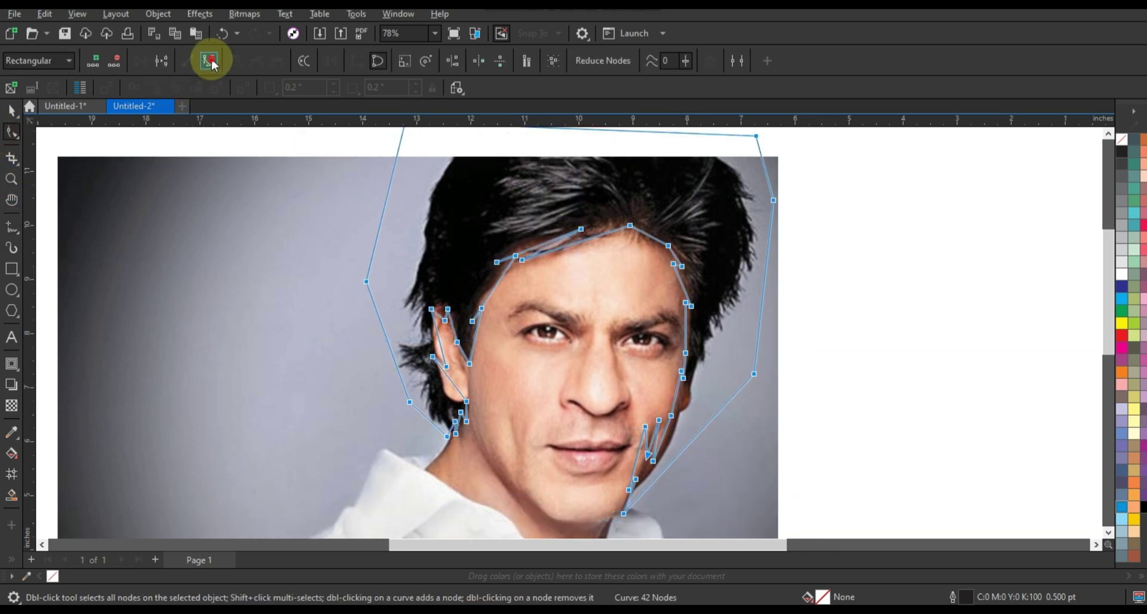
left_click(209, 60)
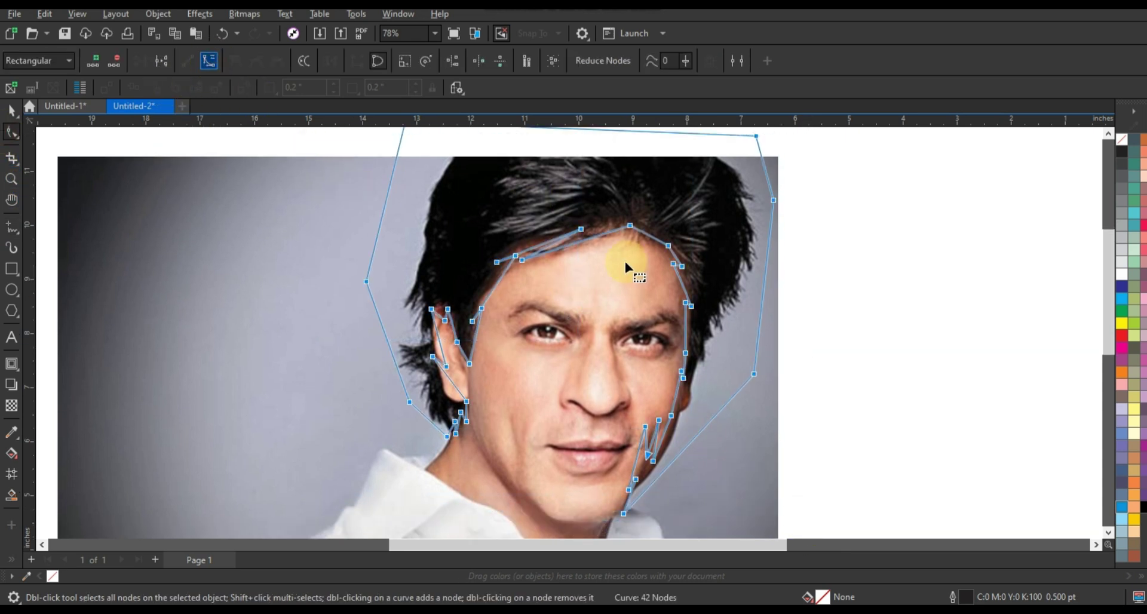
- Bend the outline segments around the left-hand ear to follow its lobe, outer edge and upper rim
left_click(7, 178)
left_click_drag(360, 236, 709, 466)
left_click(12, 131)
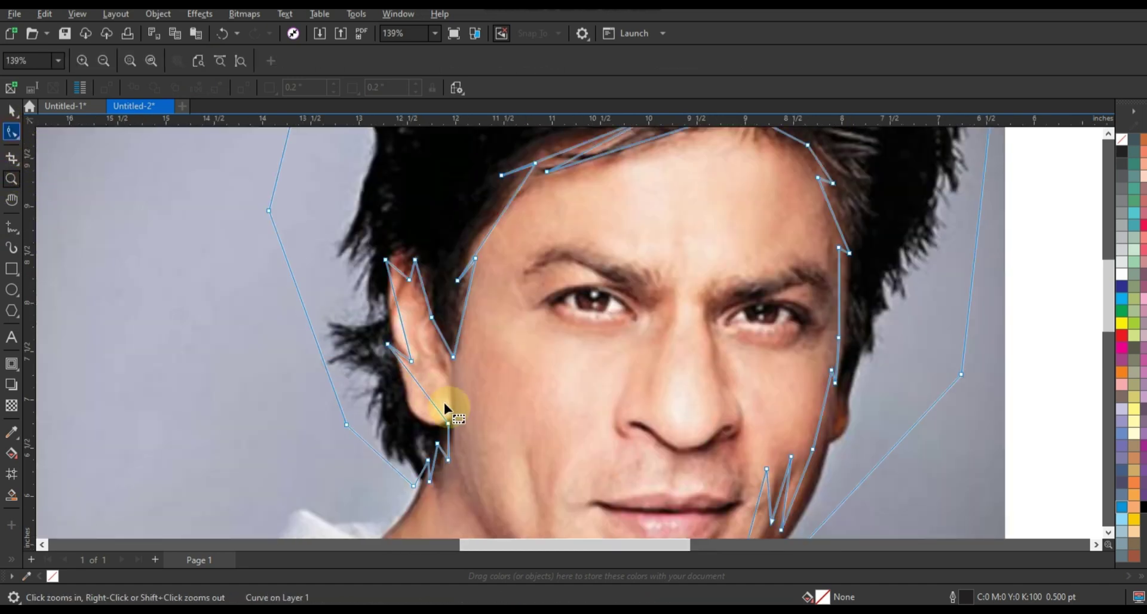
key("F10")
left_click_drag(422, 389, 418, 415)
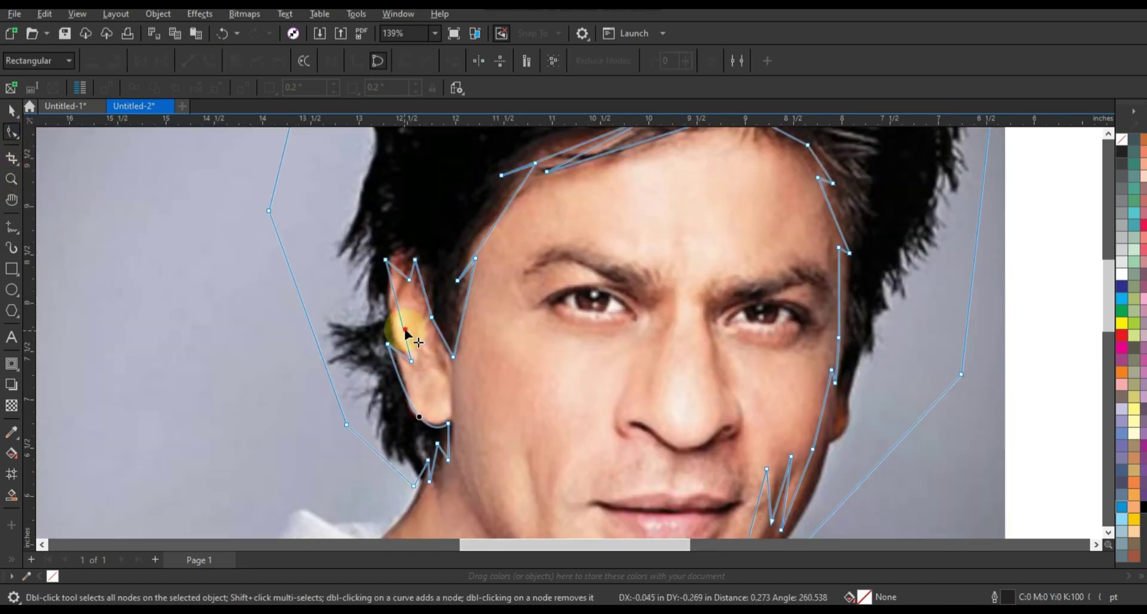
left_click_drag(405, 331, 401, 333)
left_click_drag(395, 275, 399, 257)
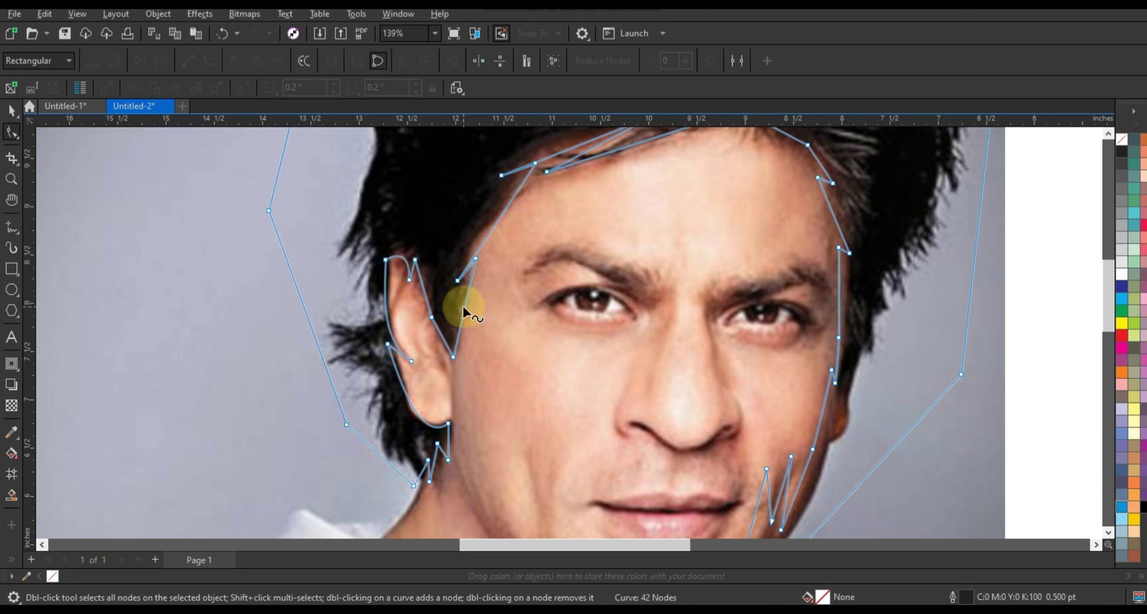
- Bend the hairline segments along the left-hand sideburn, the temple and the loose forehead strands to match the photo
left_click_drag(465, 306, 459, 307)
left_click_drag(489, 238, 479, 230)
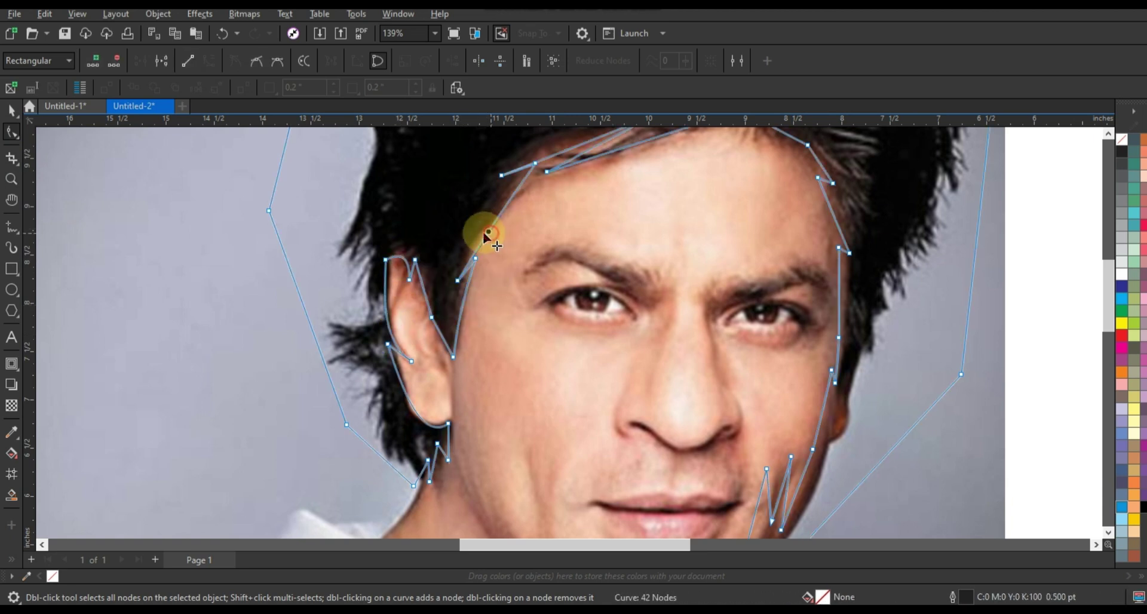
left_click(1109, 135)
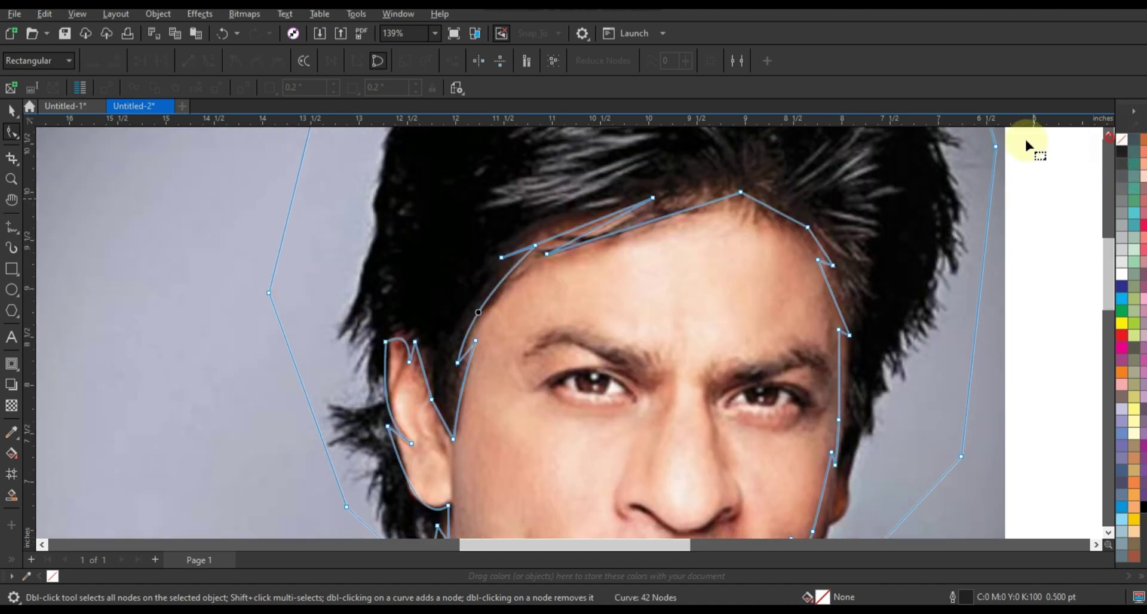
left_click(571, 269)
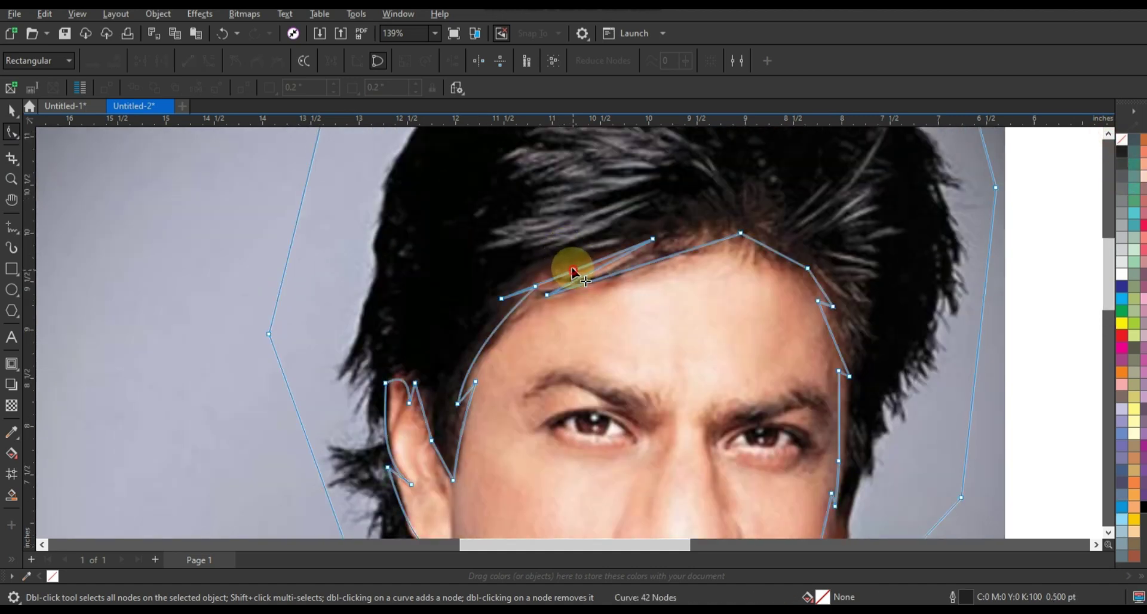
left_click_drag(571, 268, 654, 251)
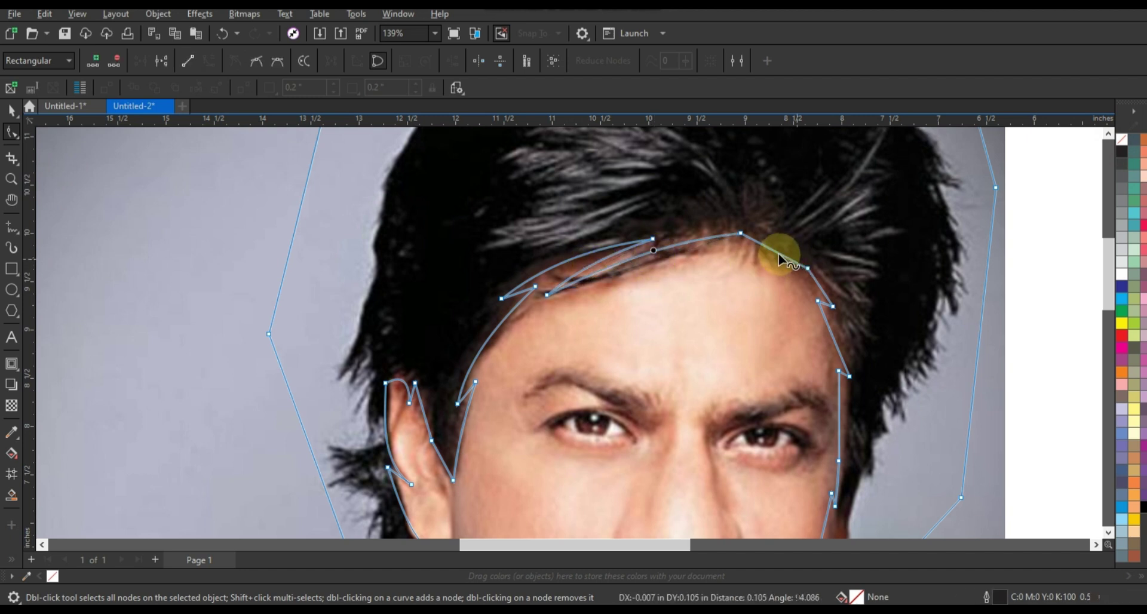
- Curve the hairline segments from the forehead peak around the right-hand temple and down beside the eye
left_click_drag(780, 254, 776, 254)
left_click(814, 288)
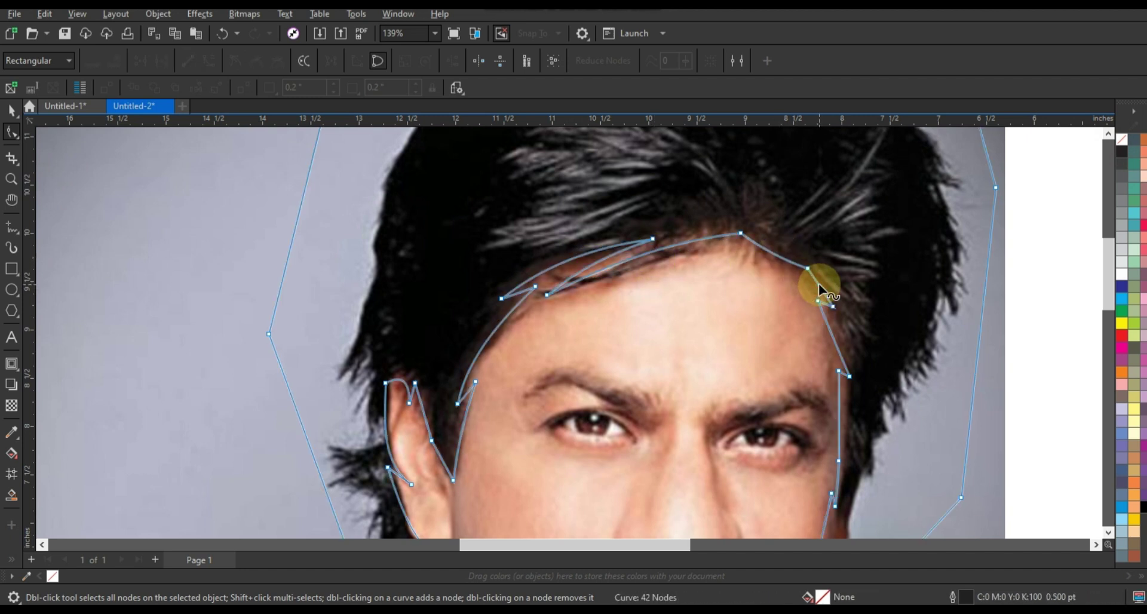
left_click(830, 327)
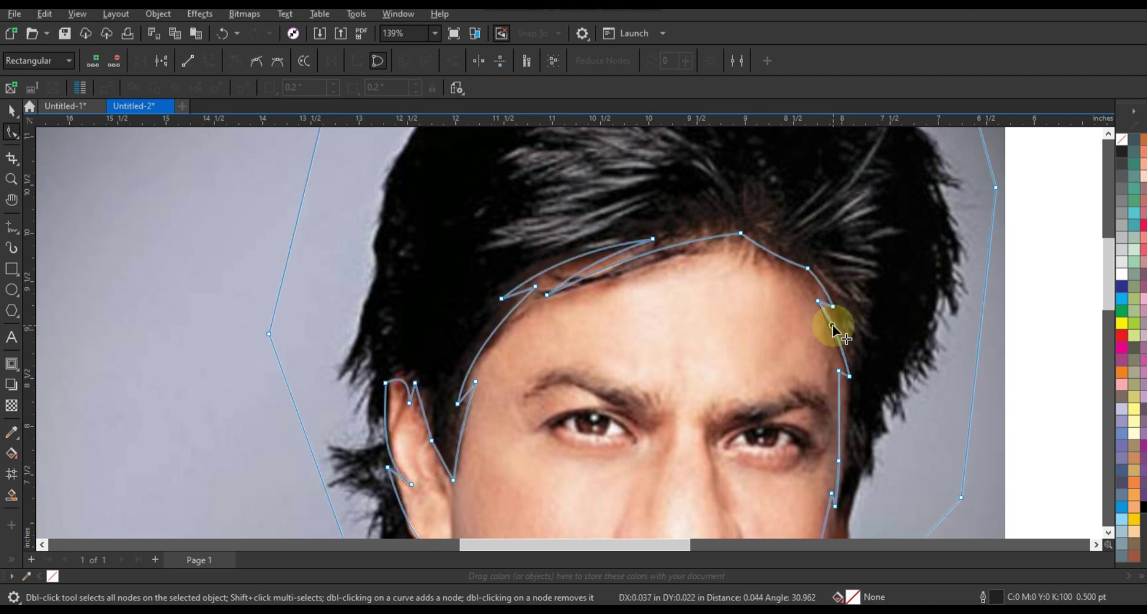
left_click(839, 420)
left_click_drag(839, 420, 845, 417)
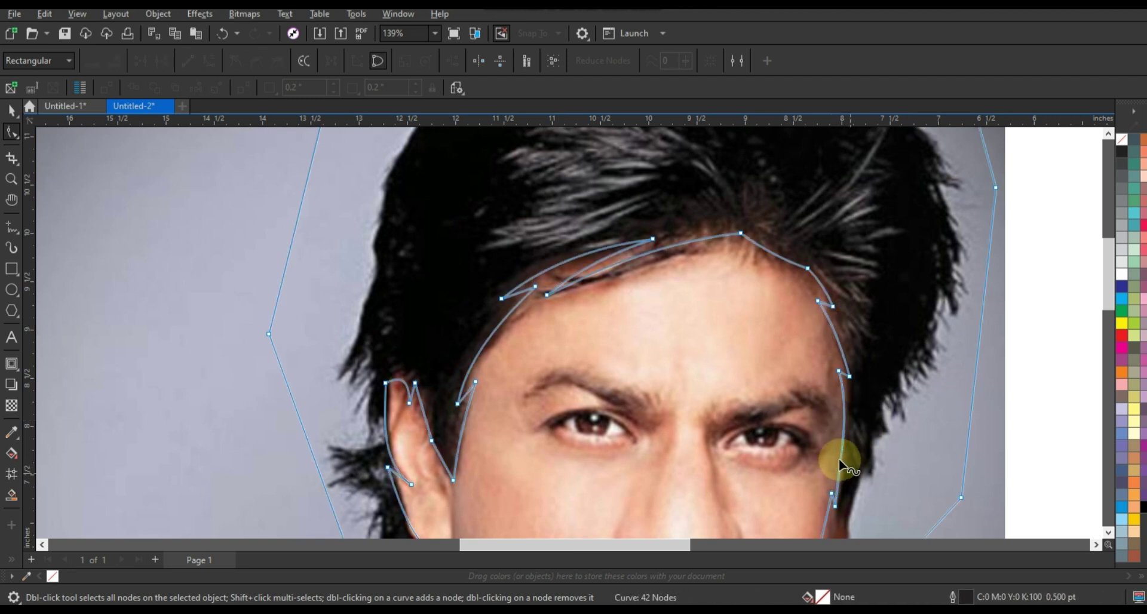
left_click_drag(840, 459, 844, 461)
- Delete the extra node on the right-hand cheek and curve the cheek line, jaw spikes and chin end to follow the face
left_click(1108, 534)
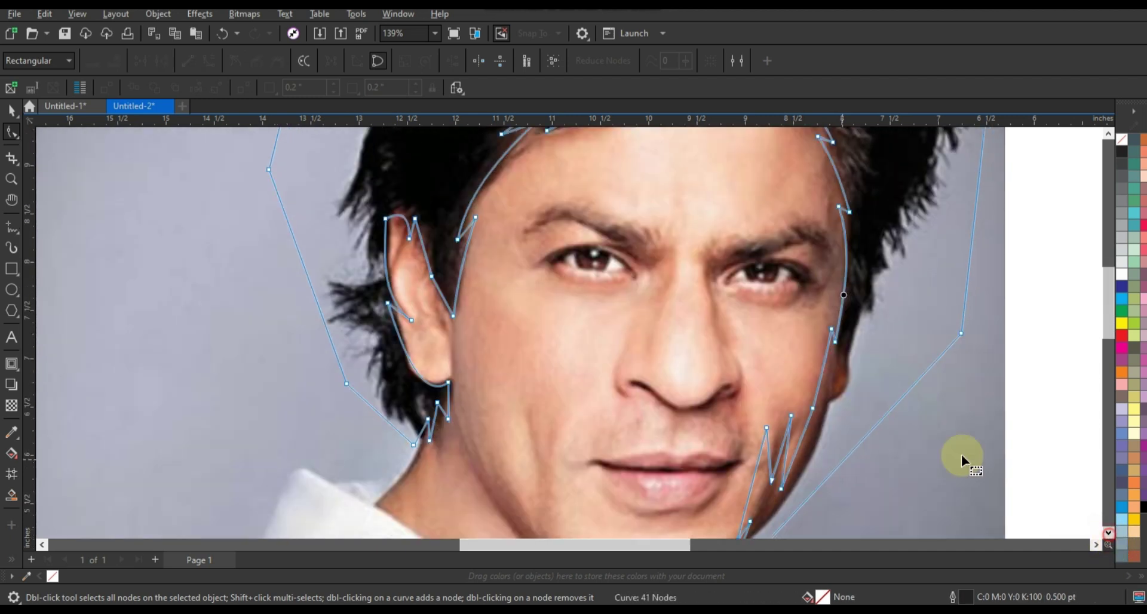
double_click(813, 408)
left_click_drag(810, 410, 815, 413)
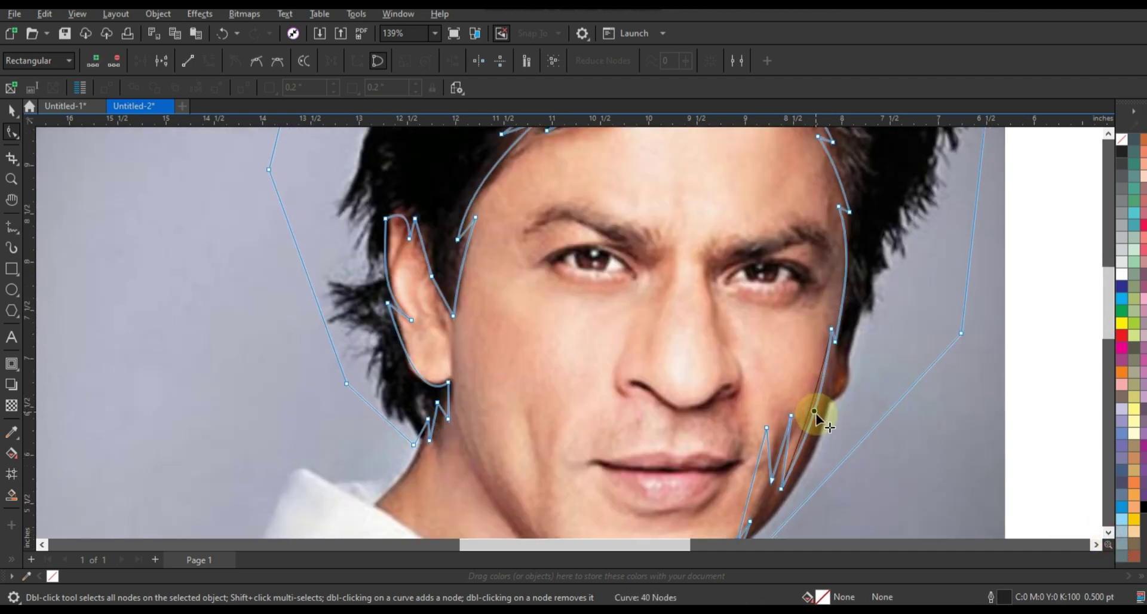
left_click_drag(793, 450, 785, 452)
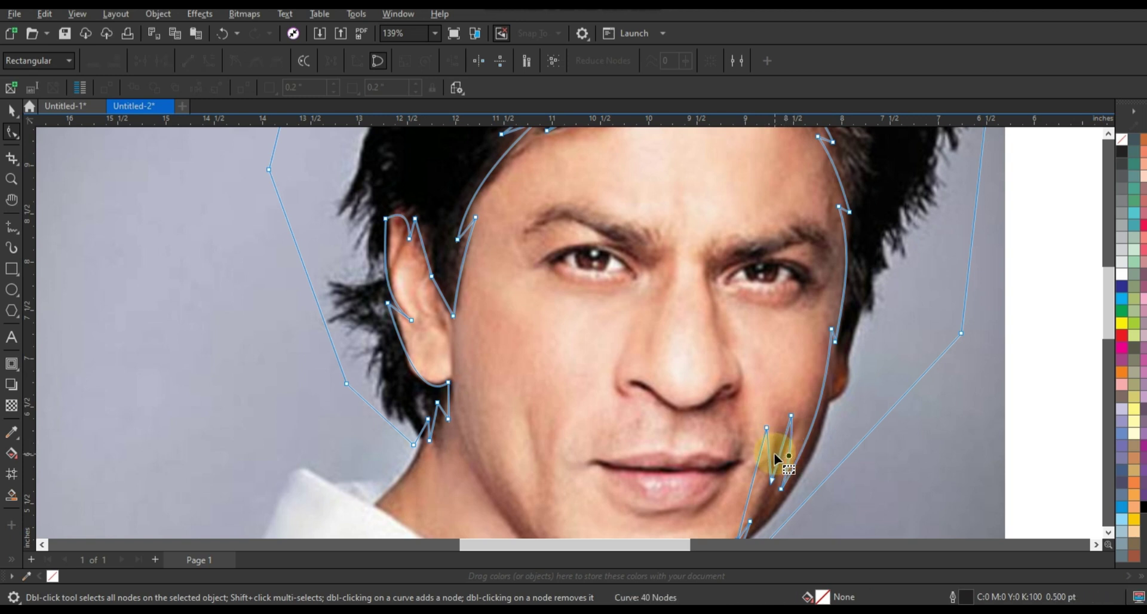
left_click_drag(777, 453, 773, 479)
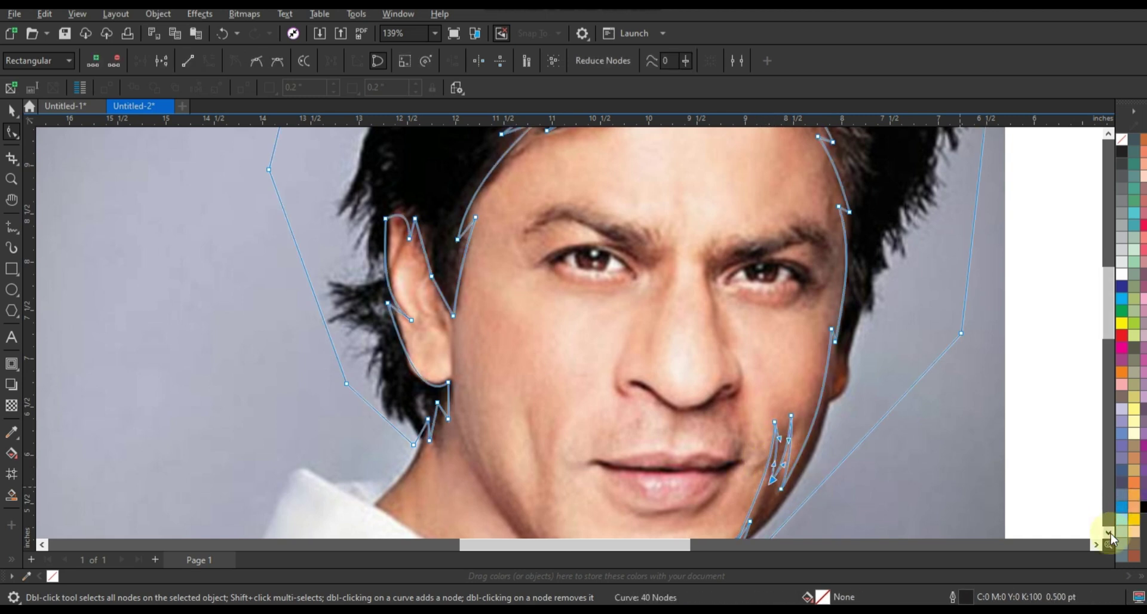
scroll(1107, 530, "down", 3)
left_click(731, 440)
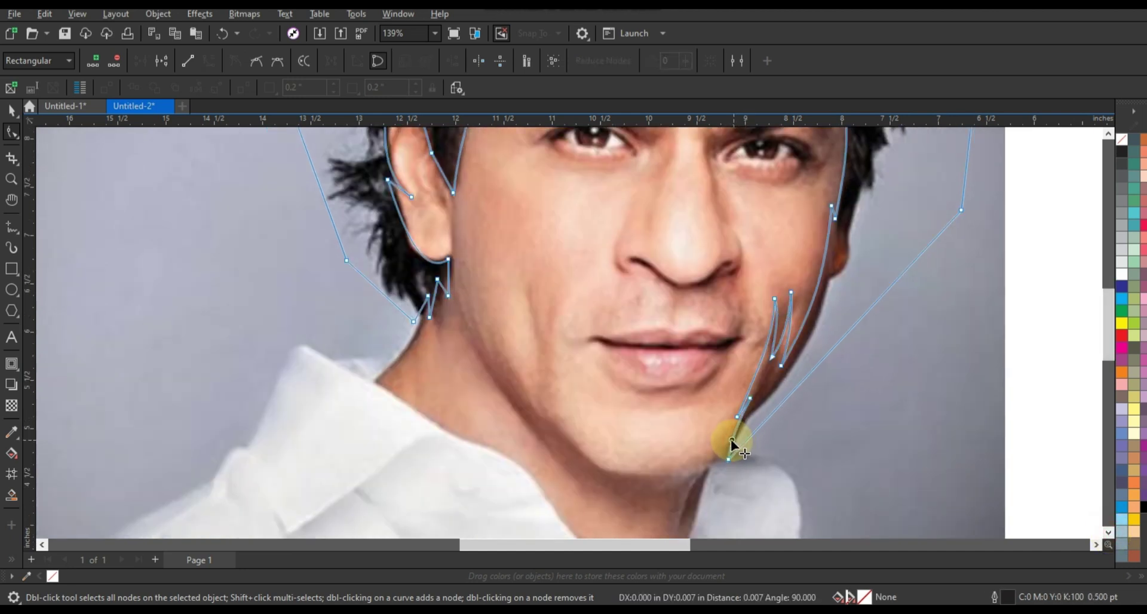
left_click(12, 111)
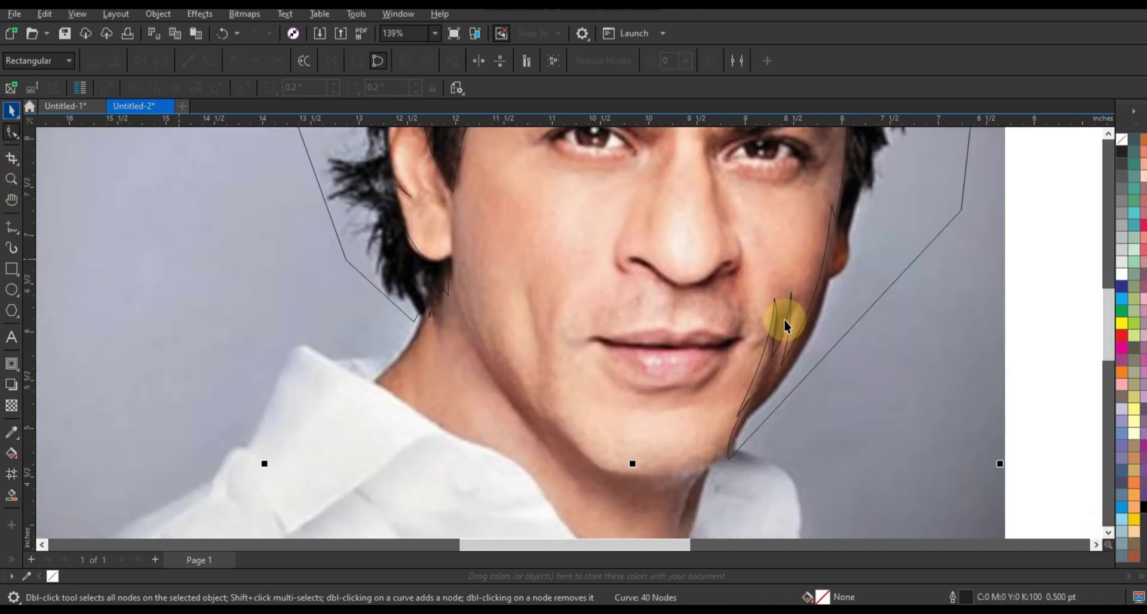
- Move the hair outline off the photo onto the matching place in the framed silhouette beside it
scroll(795, 326, "down", 6)
left_click_drag(720, 410, 896, 475)
key("shift+F2")
key("Escape")
left_click(996, 328)
left_click_drag(996, 327, 489, 325)
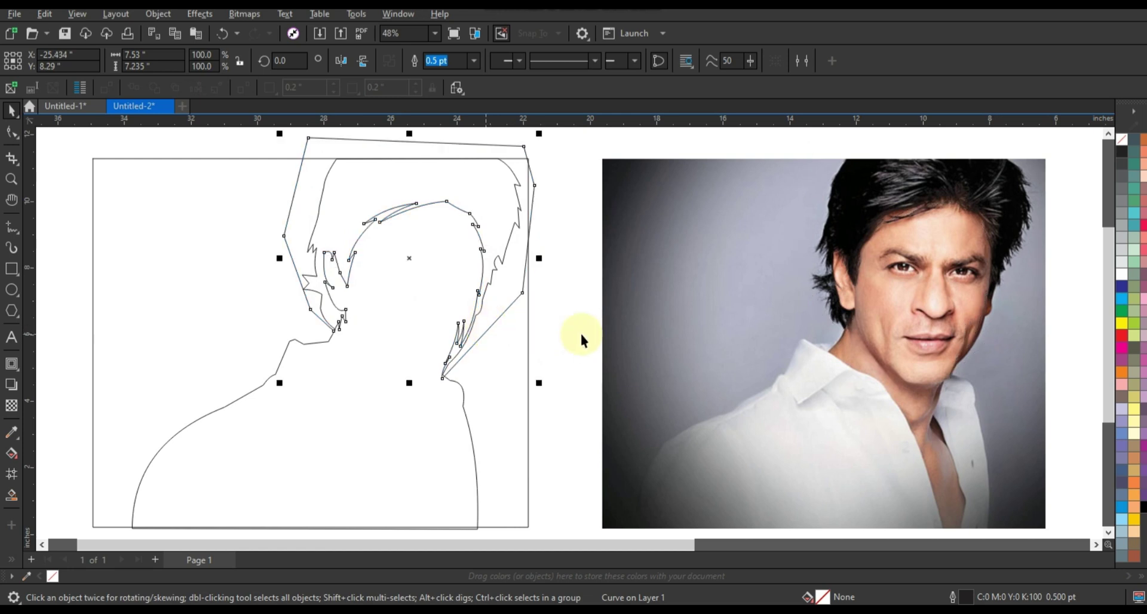
- Create a Smart Fill shape from the hair area between the two outlines and color it black
left_click(11, 493)
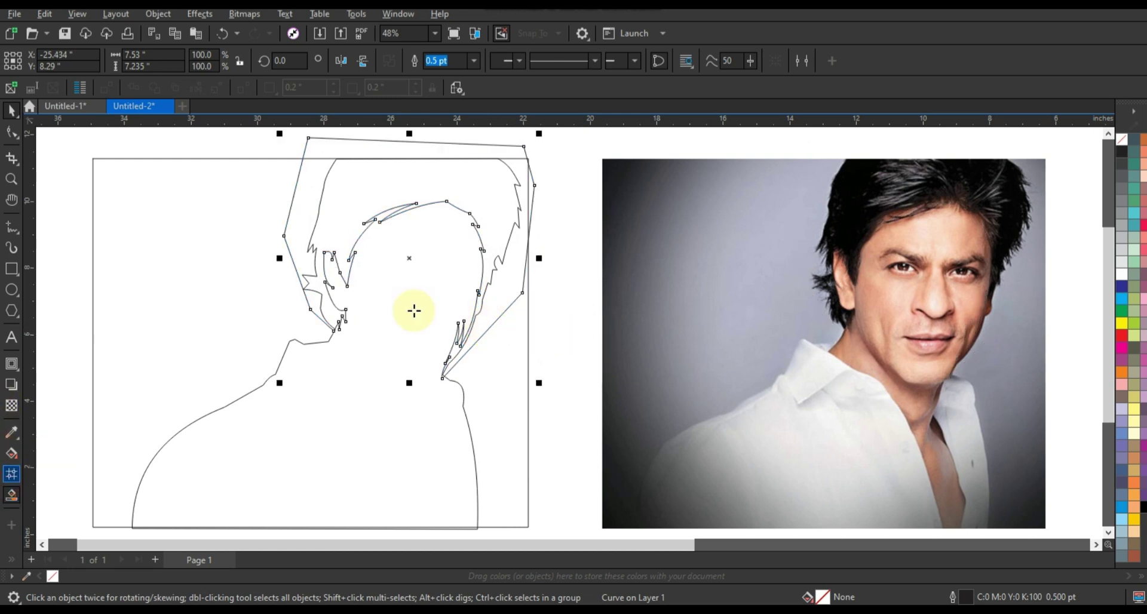
left_click(482, 225)
left_click(10, 111)
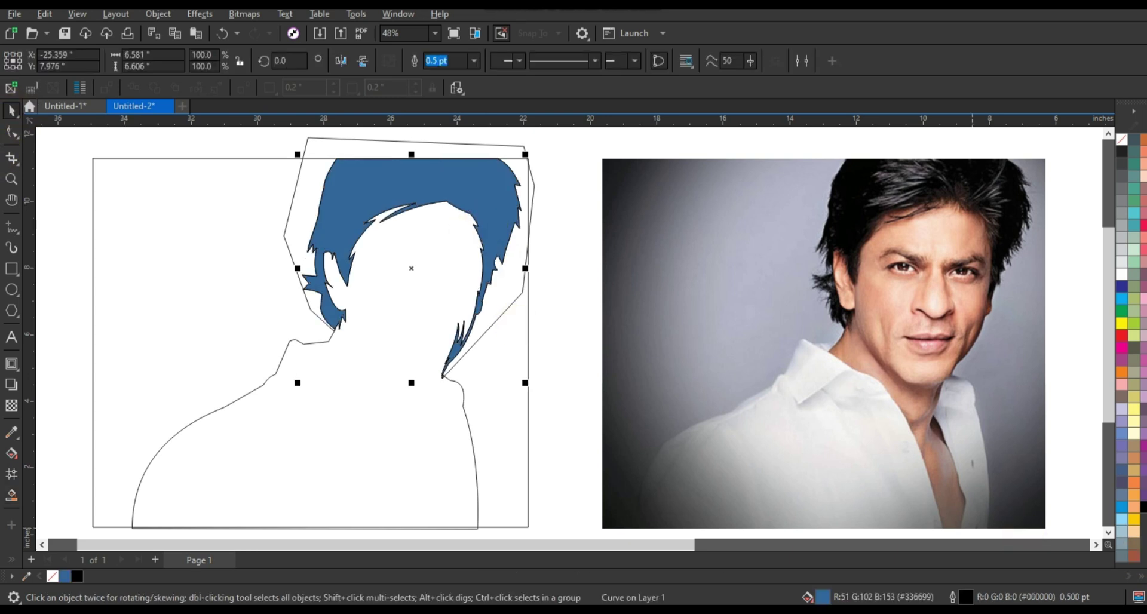
left_click(1143, 508)
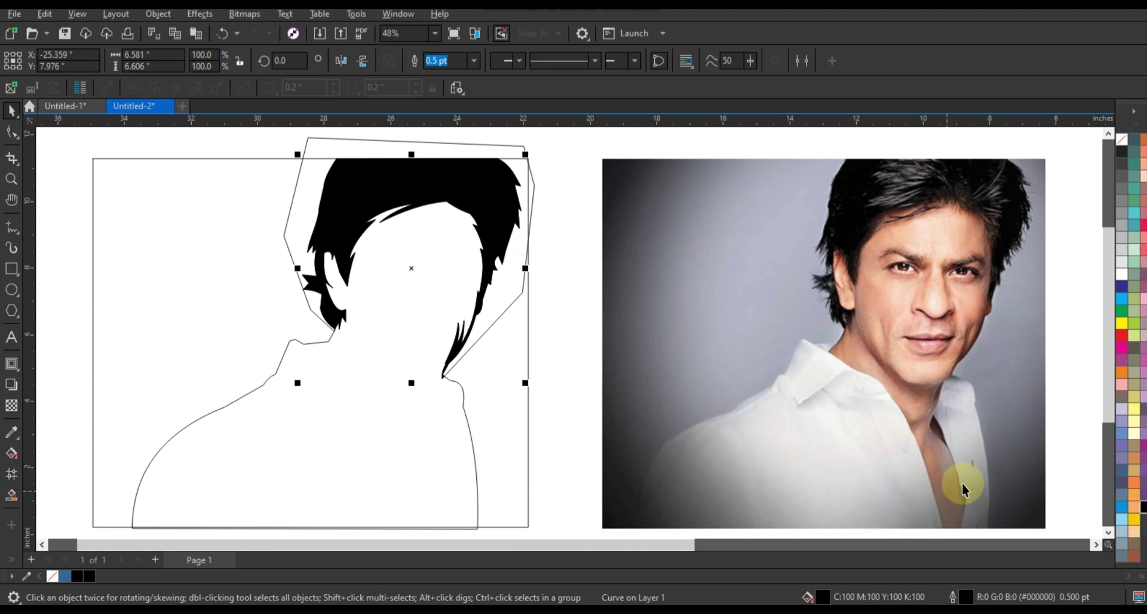
- Delete the loose construction outline around the black hair shape
left_click(560, 385)
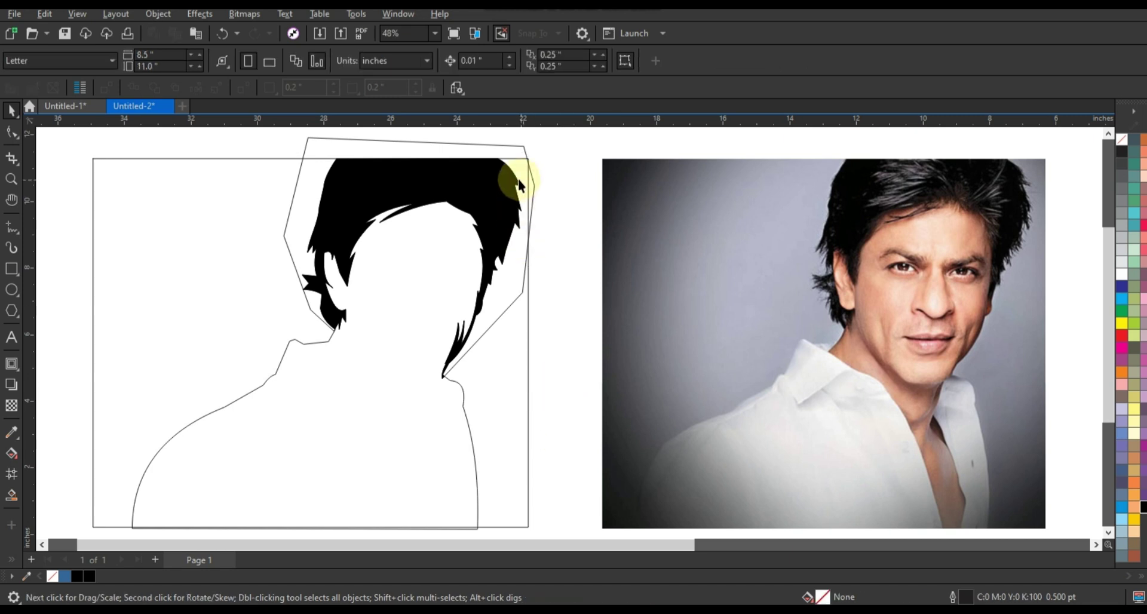
left_click(512, 149)
key("Delete")
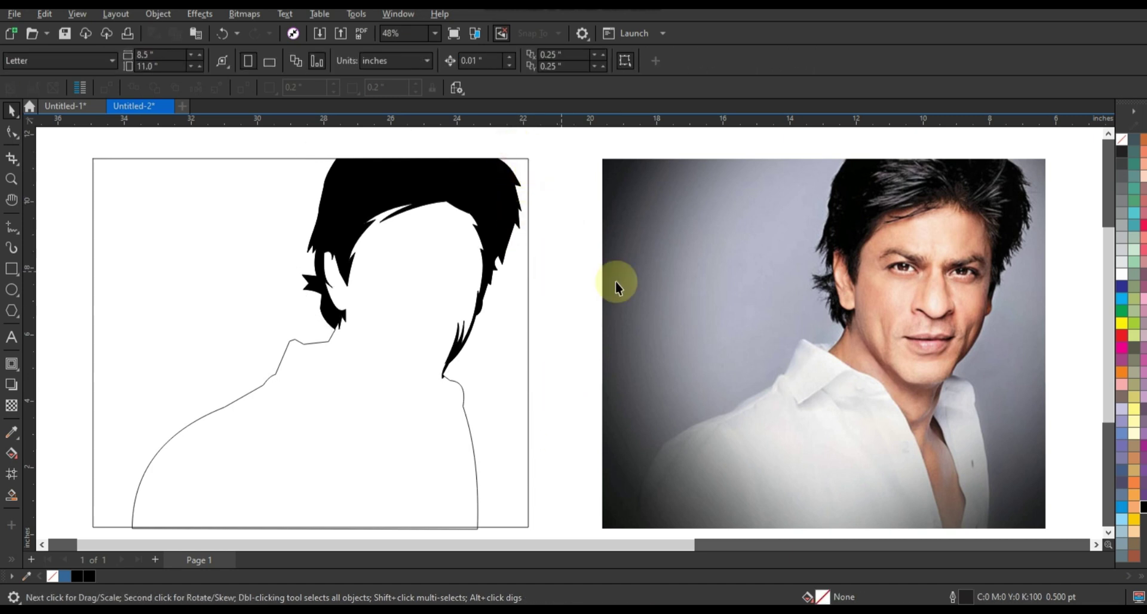
- Start a new outline on the photo below the left-hand earlobe with a narrow spike along the jaw shadow
left_click(12, 181)
left_click_drag(815, 189, 1025, 448)
left_click_drag(320, 242, 708, 422)
mouse_move(325, 195)
left_mouse_down()
mouse_move(763, 487)
mouse_move(839, 513)
left_mouse_up()
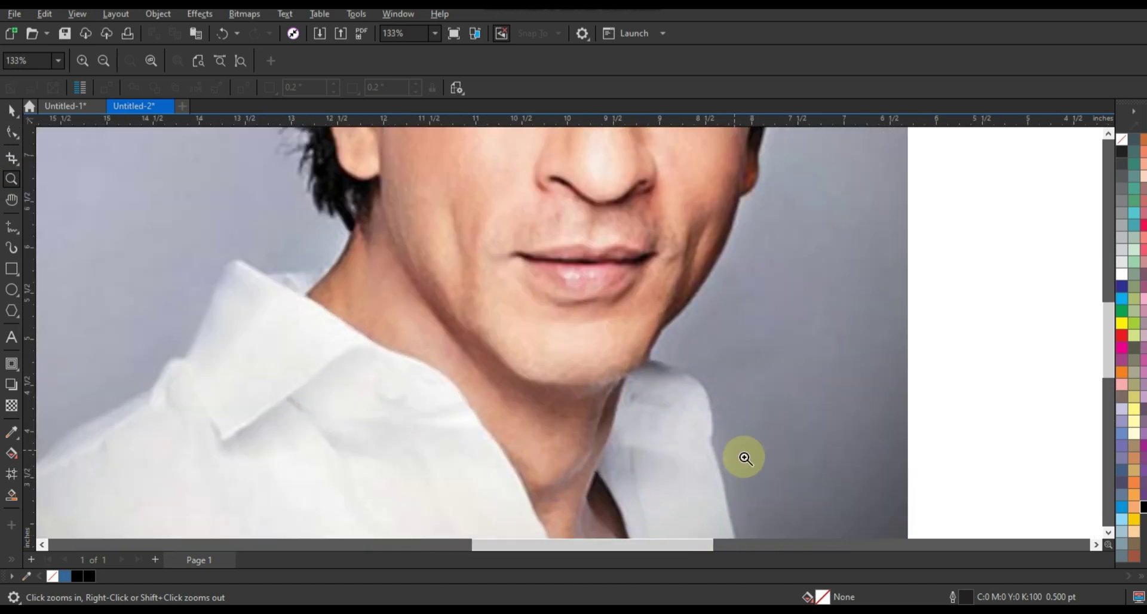
left_click(12, 227)
left_click(381, 184)
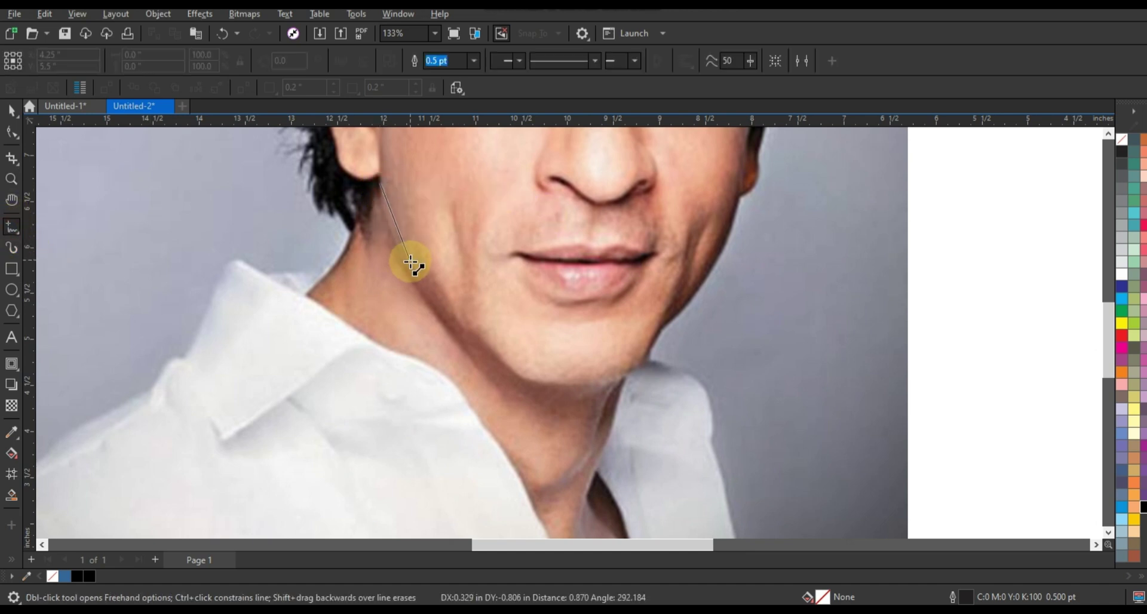
double_click(410, 261)
double_click(392, 186)
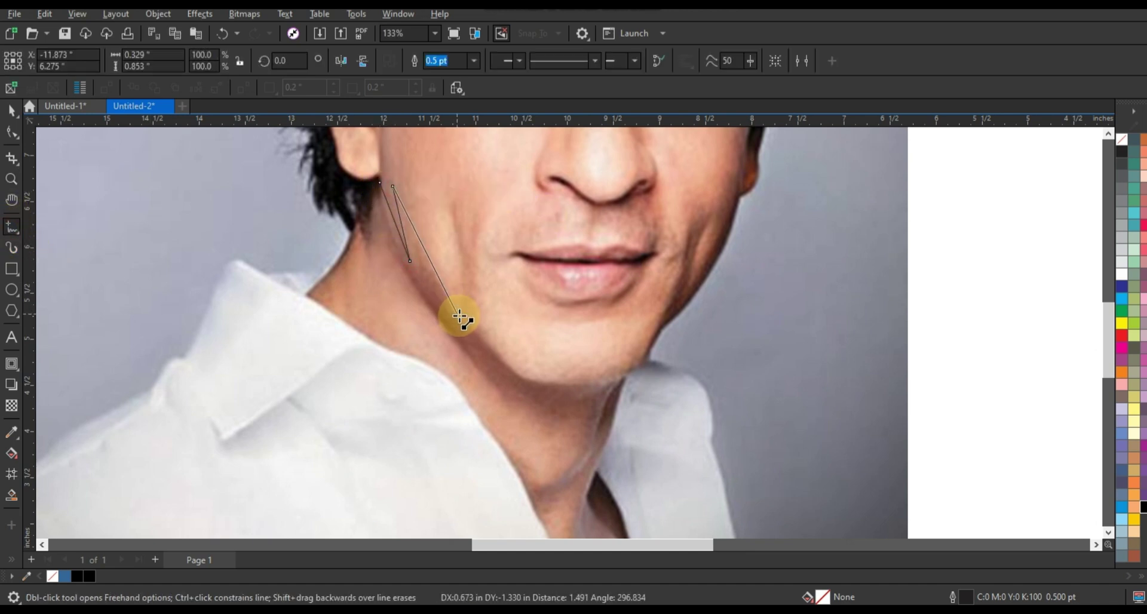
- Continue the jaw shadow outline along the jaw, adding two tall spikes up into the cheek
left_click(459, 315)
double_click(452, 193)
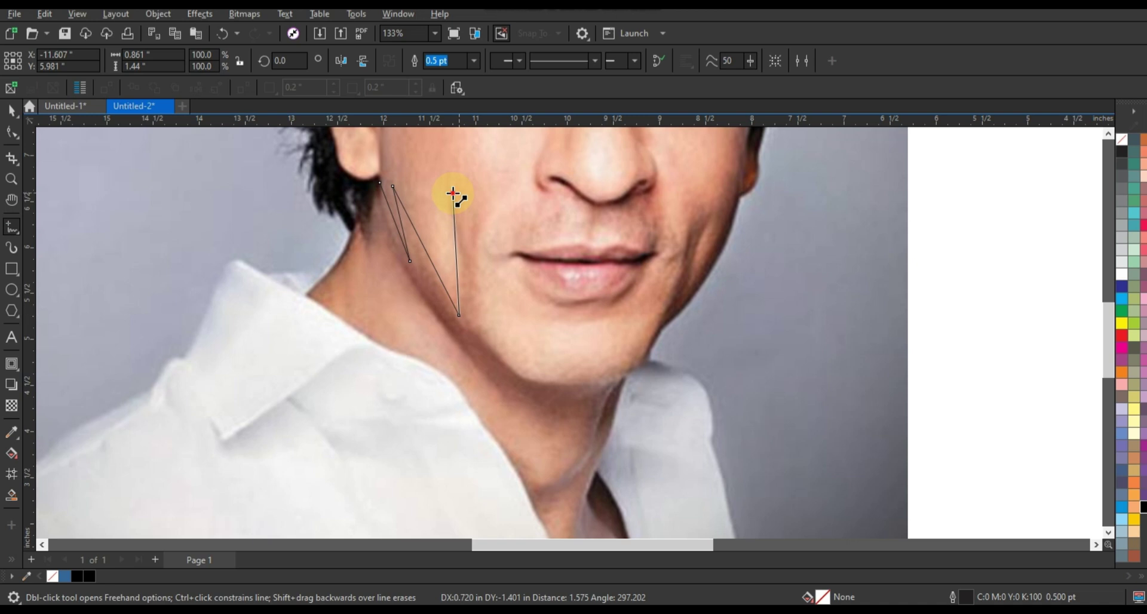
double_click(465, 252)
double_click(485, 207)
left_click(486, 325)
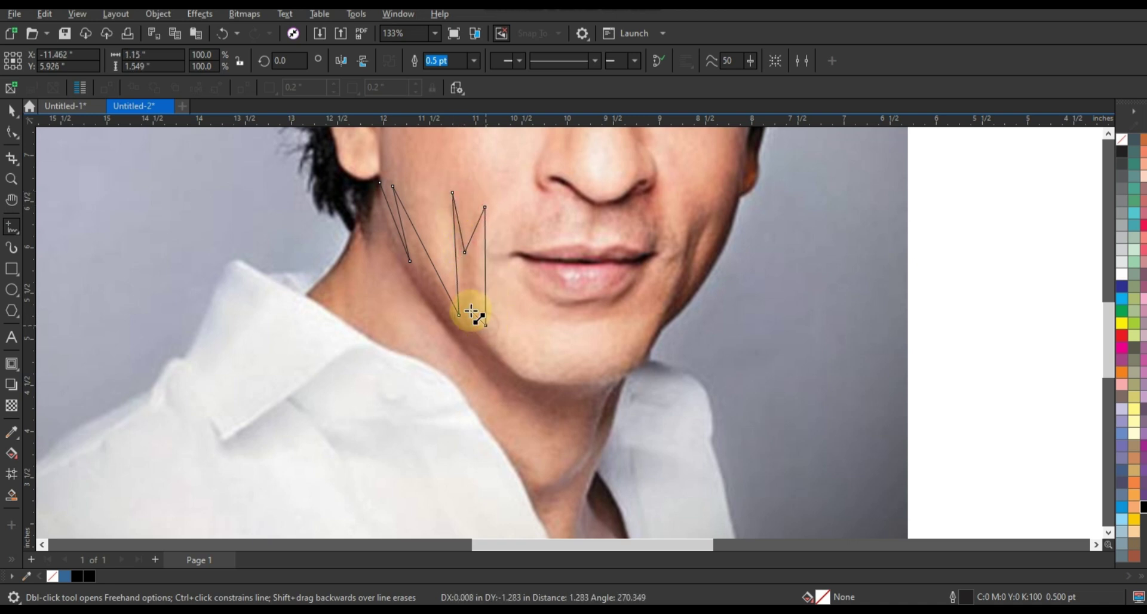
left_click(470, 311)
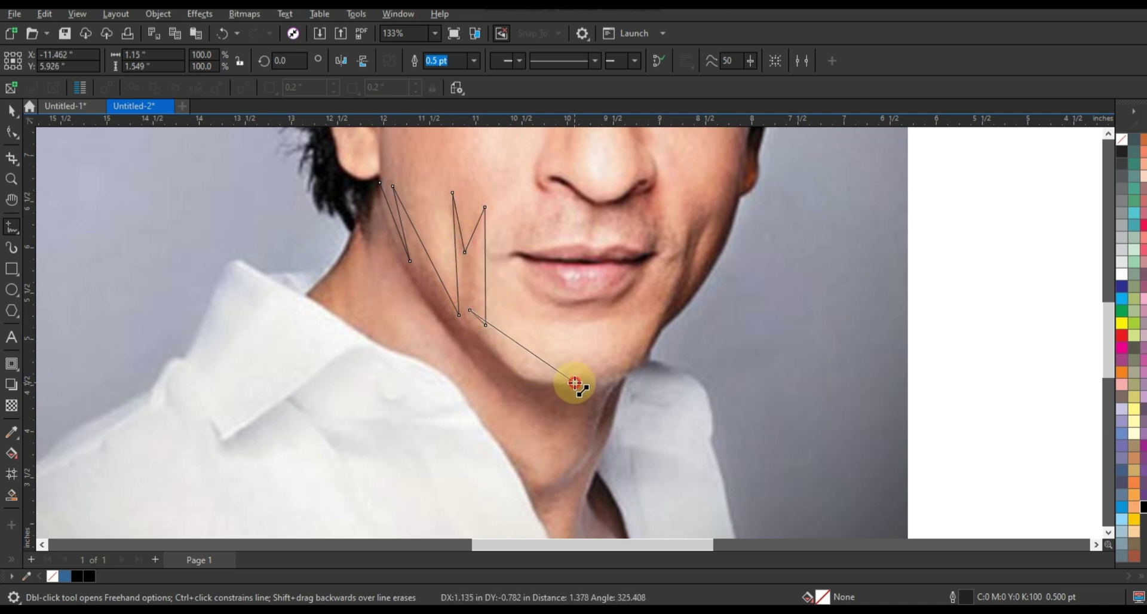
- Extend the outline under the chin to the far jaw edge and add two downward spikes on the neck
double_click(575, 383)
double_click(627, 377)
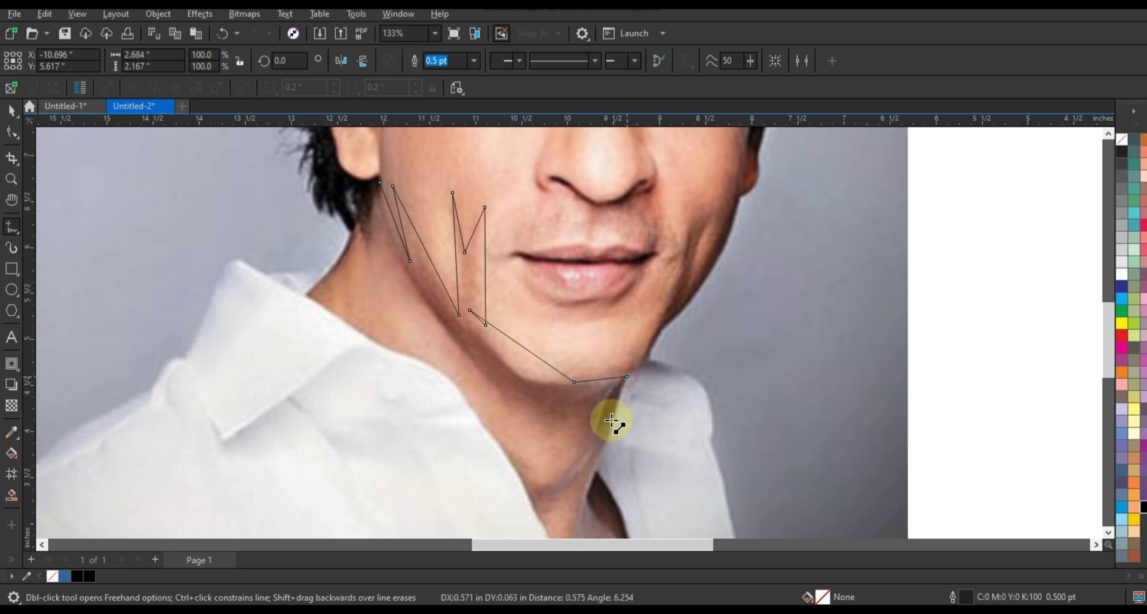
double_click(602, 454)
double_click(612, 409)
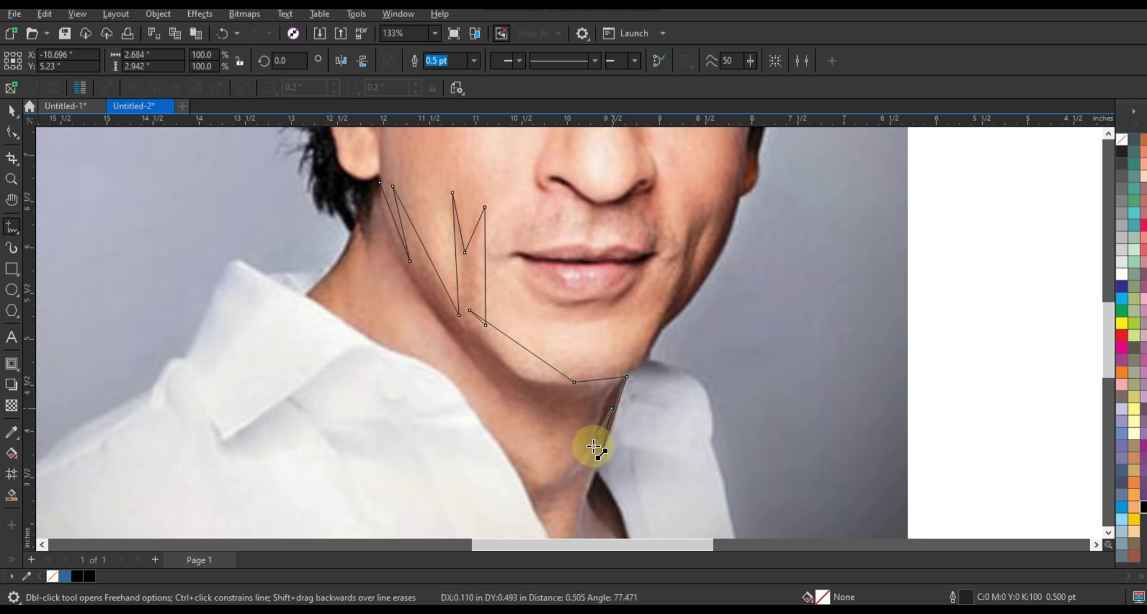
double_click(570, 479)
double_click(591, 406)
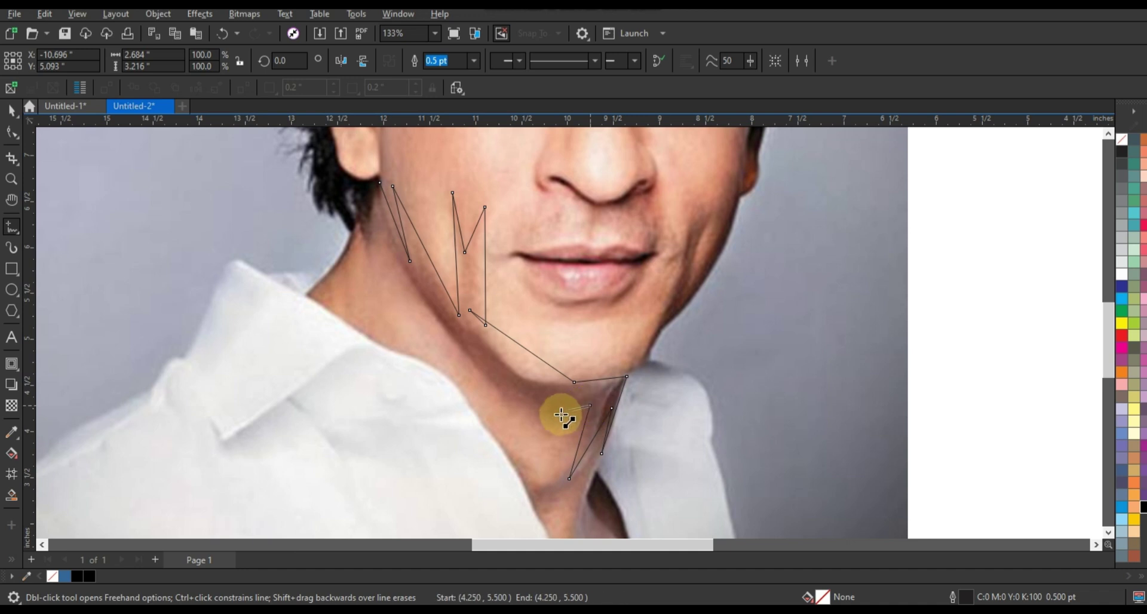
- Trace the outline's lower edge back below the jaw to the hairline, with short spikes on the neck
double_click(545, 431)
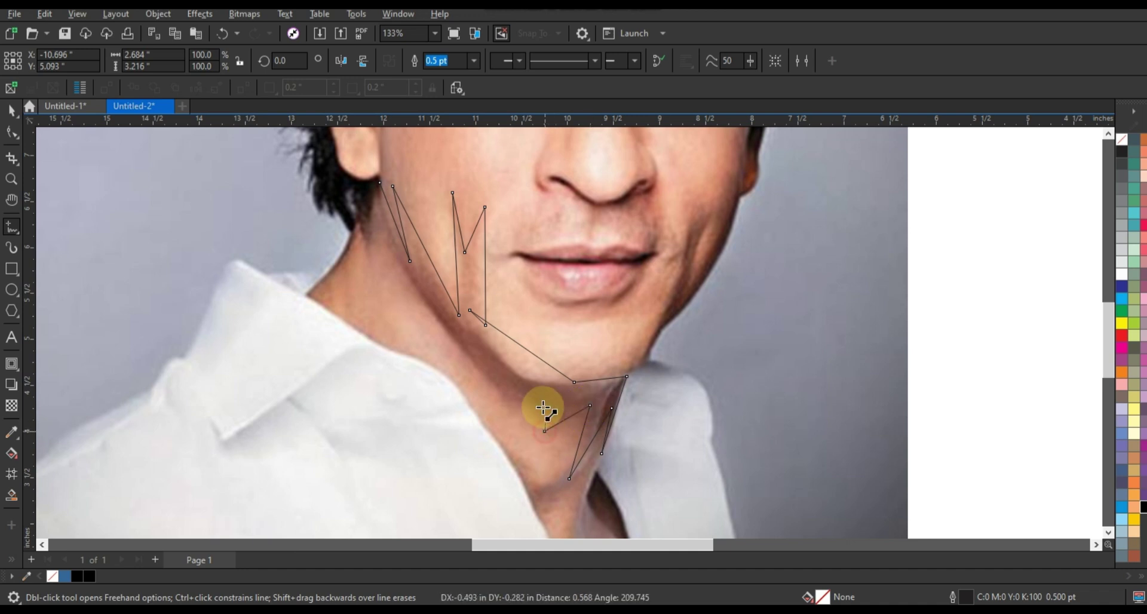
double_click(509, 384)
double_click(512, 407)
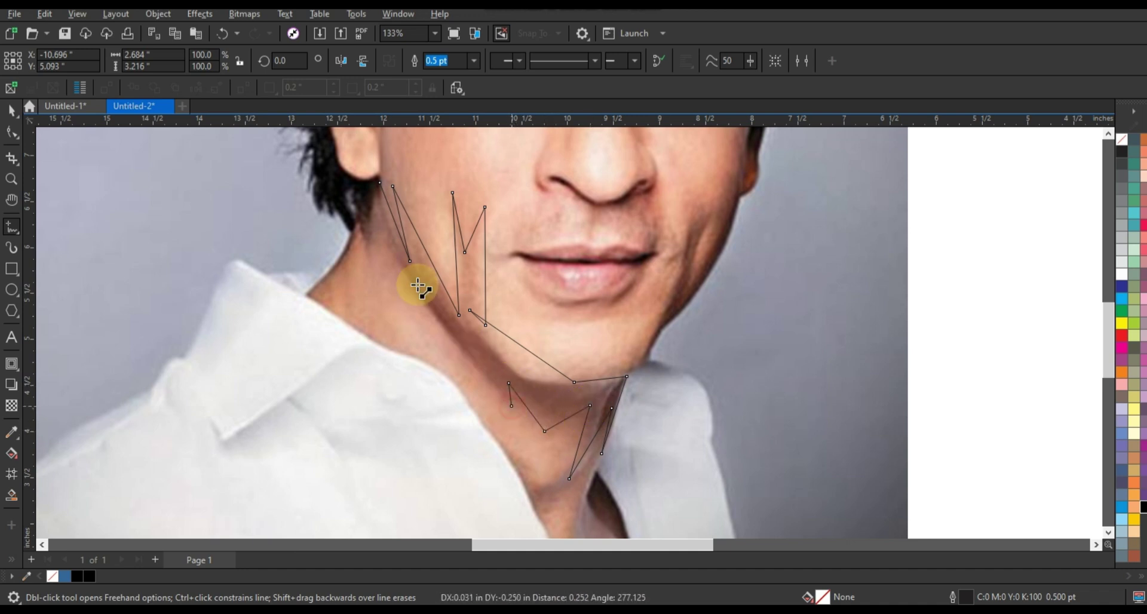
double_click(375, 230)
double_click(372, 269)
double_click(361, 235)
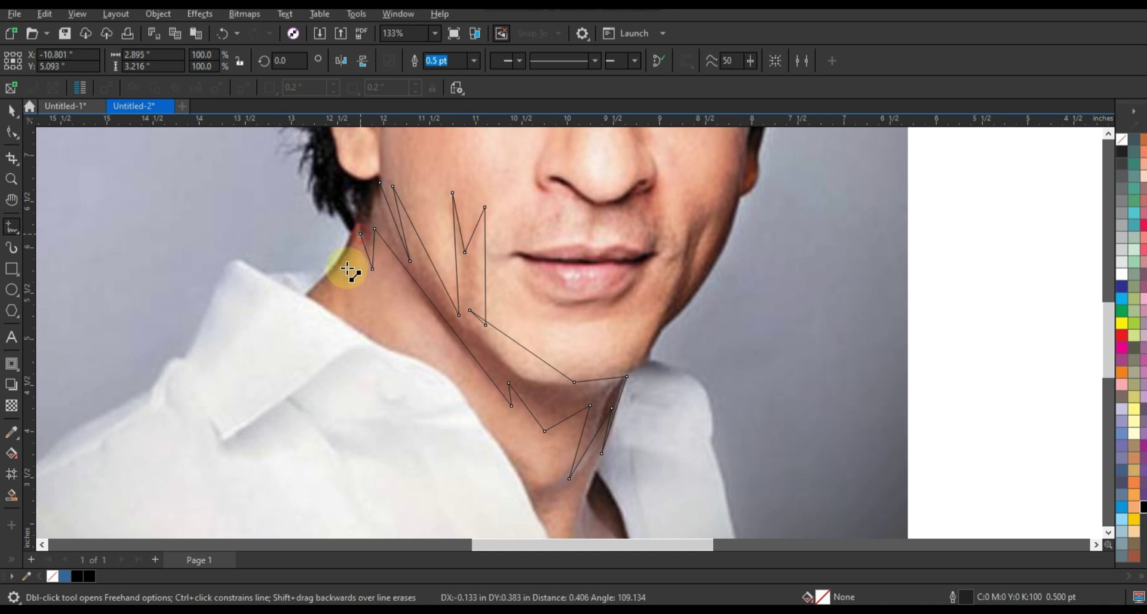
- Extend the outline down the side of the neck to the shirt collar's edge
double_click(345, 277)
double_click(349, 322)
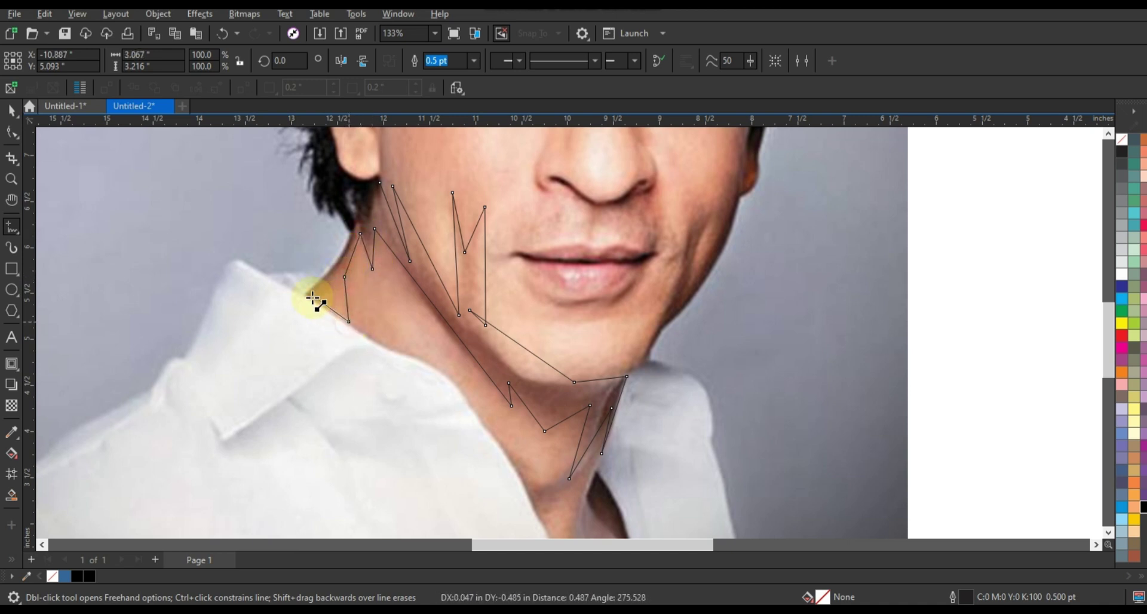
double_click(301, 292)
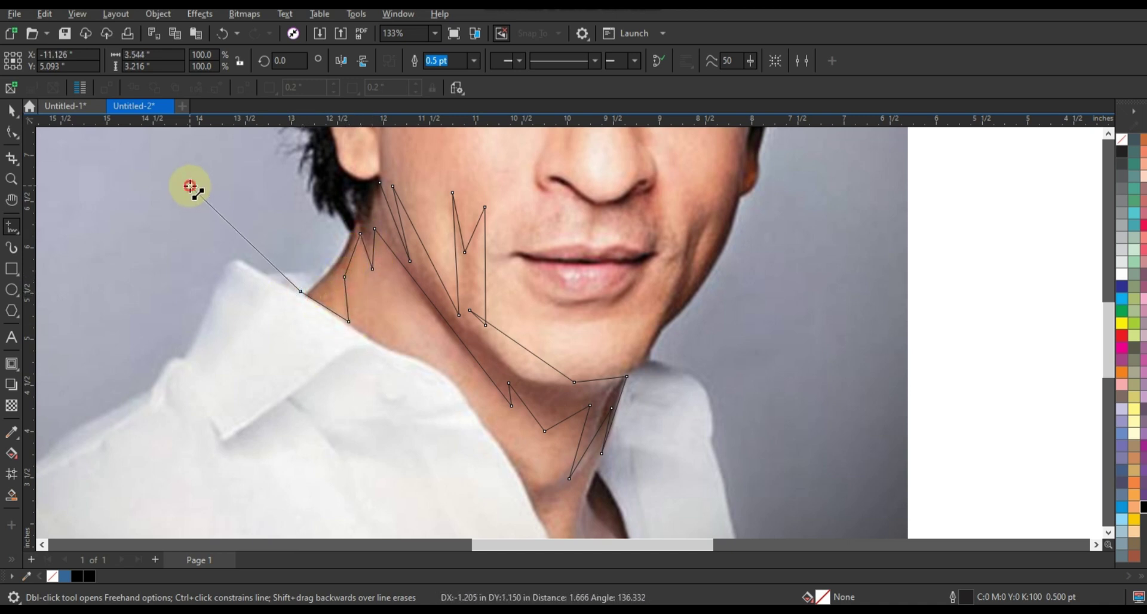
double_click(190, 186)
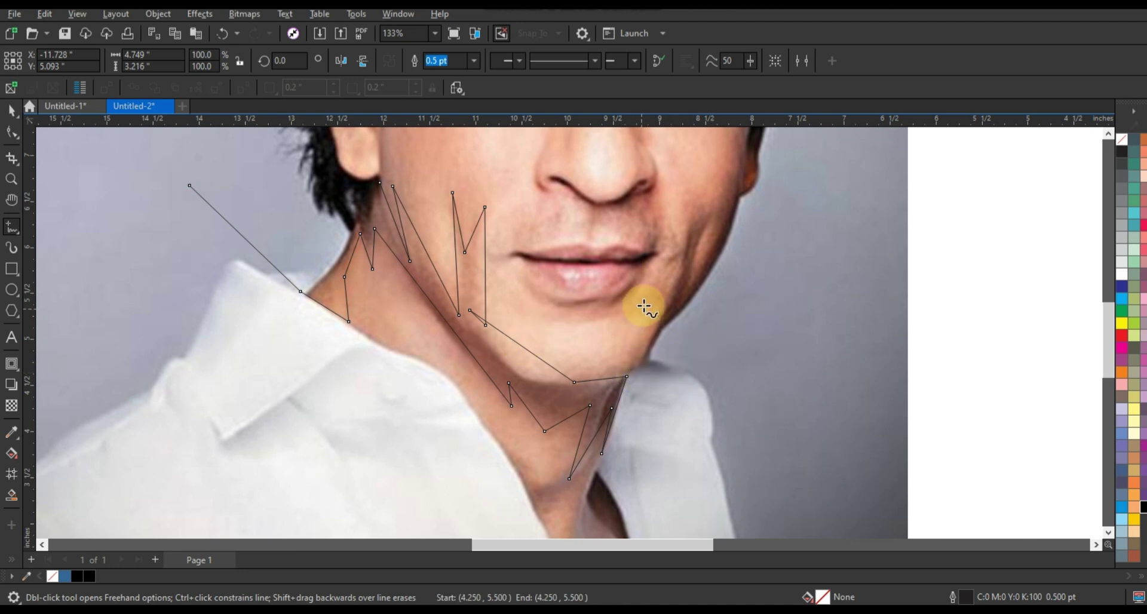
key("ctrl+z")
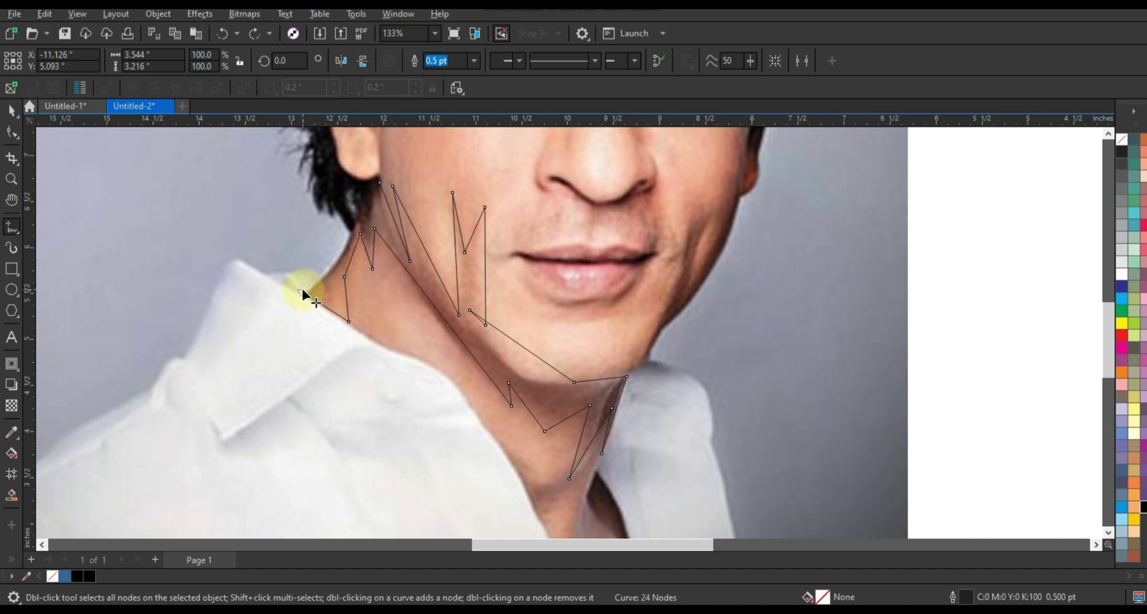
key("space")
left_click(310, 282)
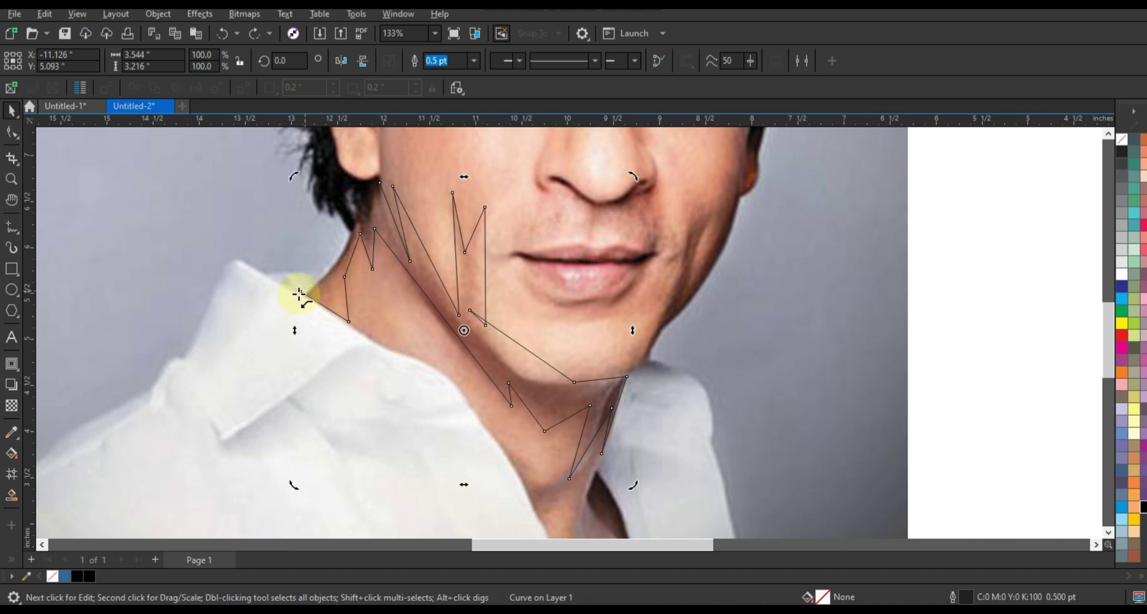
key("space")
- Close the outline along the neck edge at the earlobe and convert all its segments to curves
left_click(301, 291)
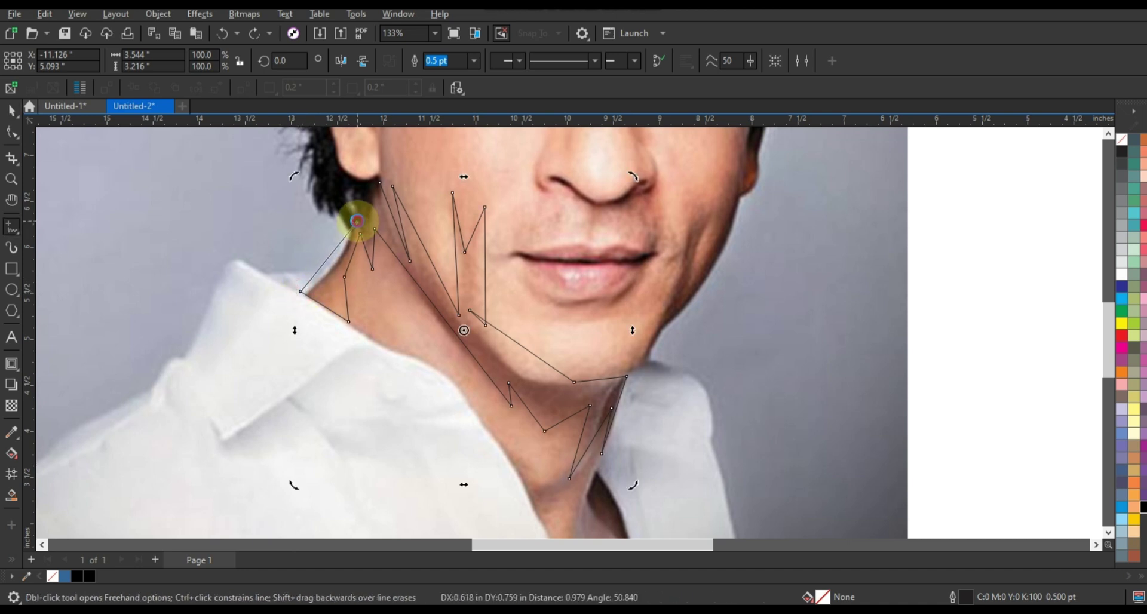
left_click(380, 183)
left_click(11, 132)
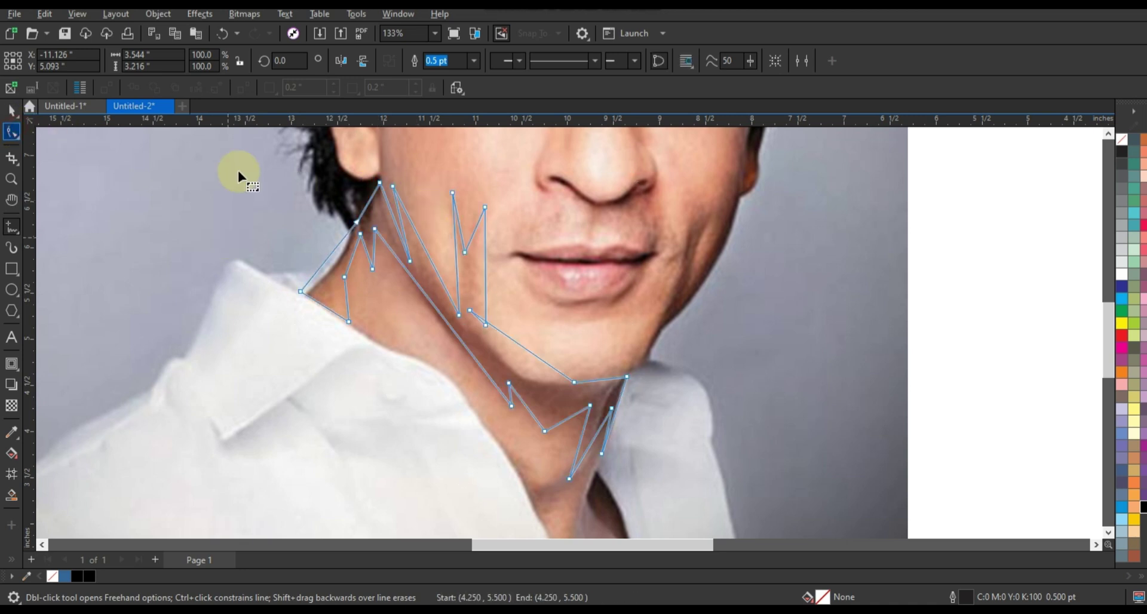
left_click_drag(238, 171, 747, 518)
left_click(210, 61)
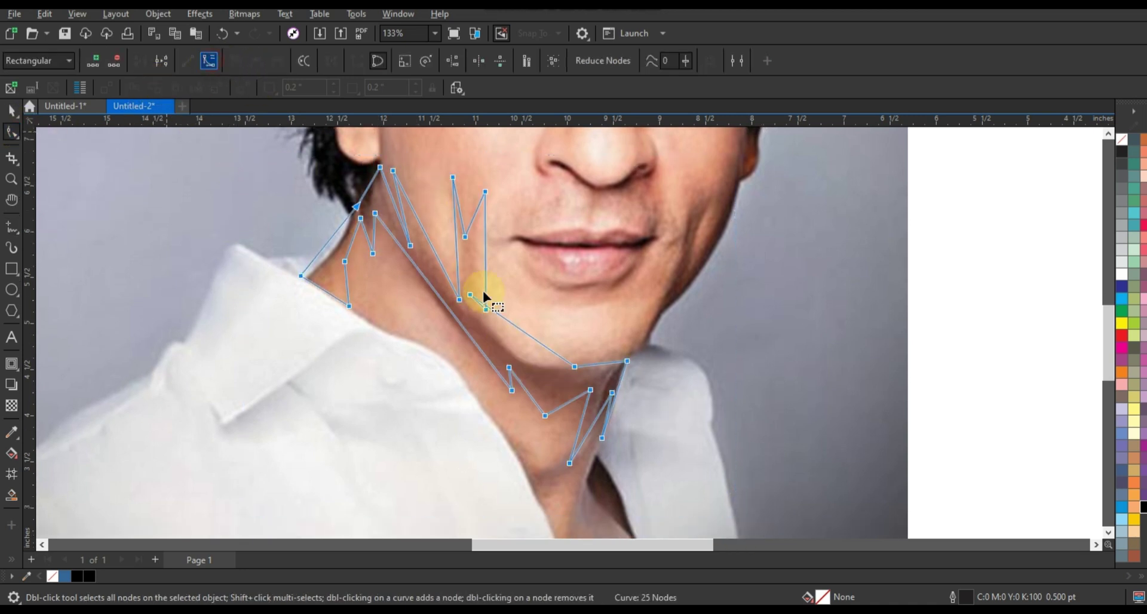
- Bend the upper edge segments to follow the jawline and curve the sides of the cheek spikes
left_click_drag(518, 332, 508, 352)
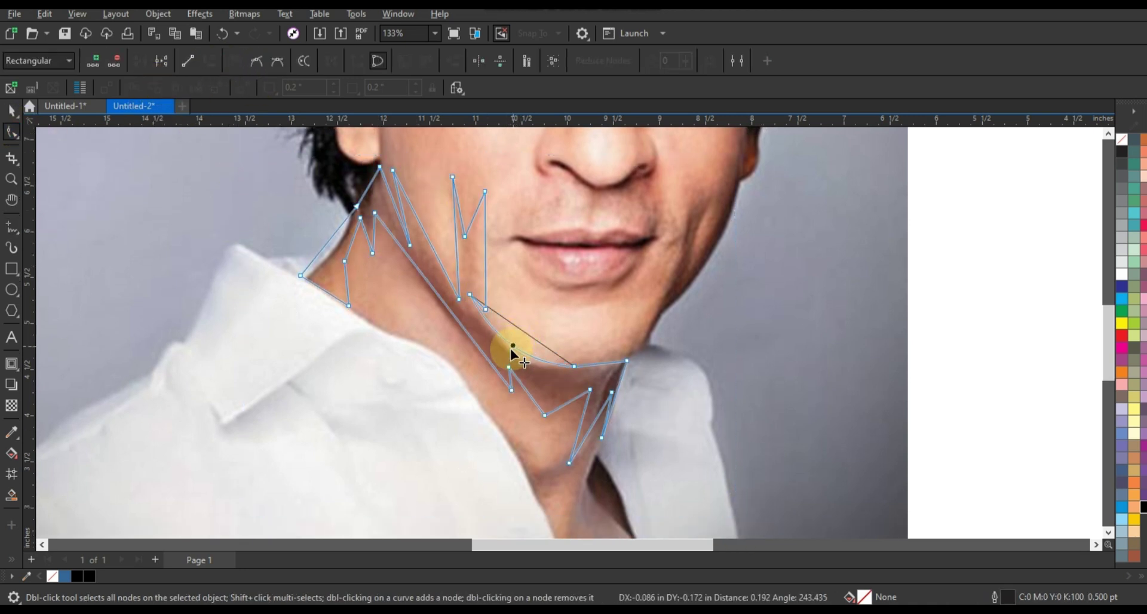
left_click(591, 366)
left_click_drag(436, 256, 473, 257)
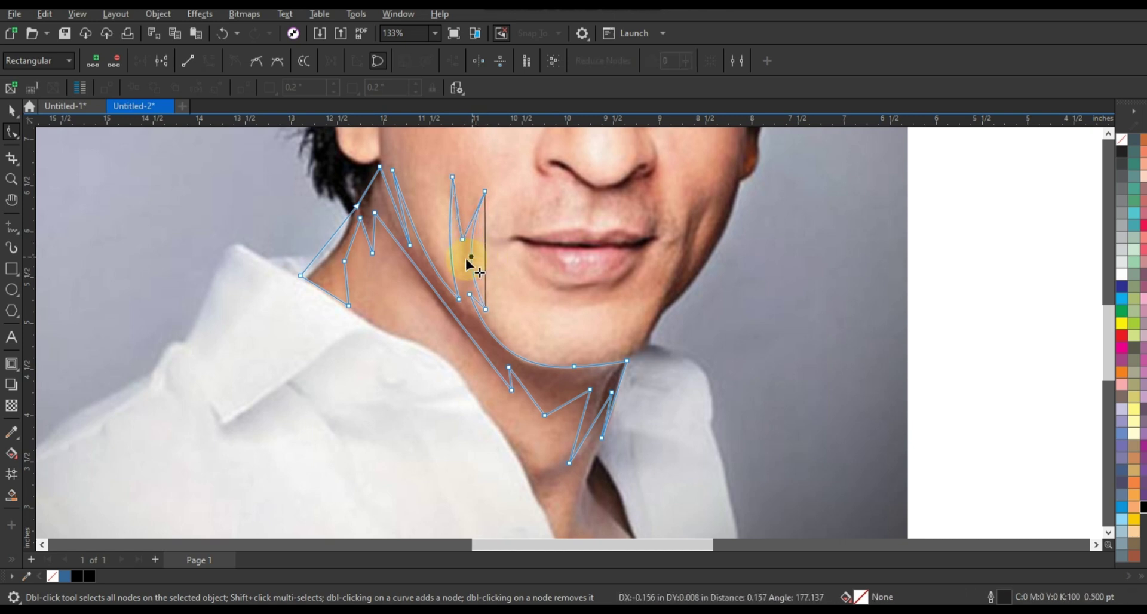
left_click_drag(404, 219, 399, 216)
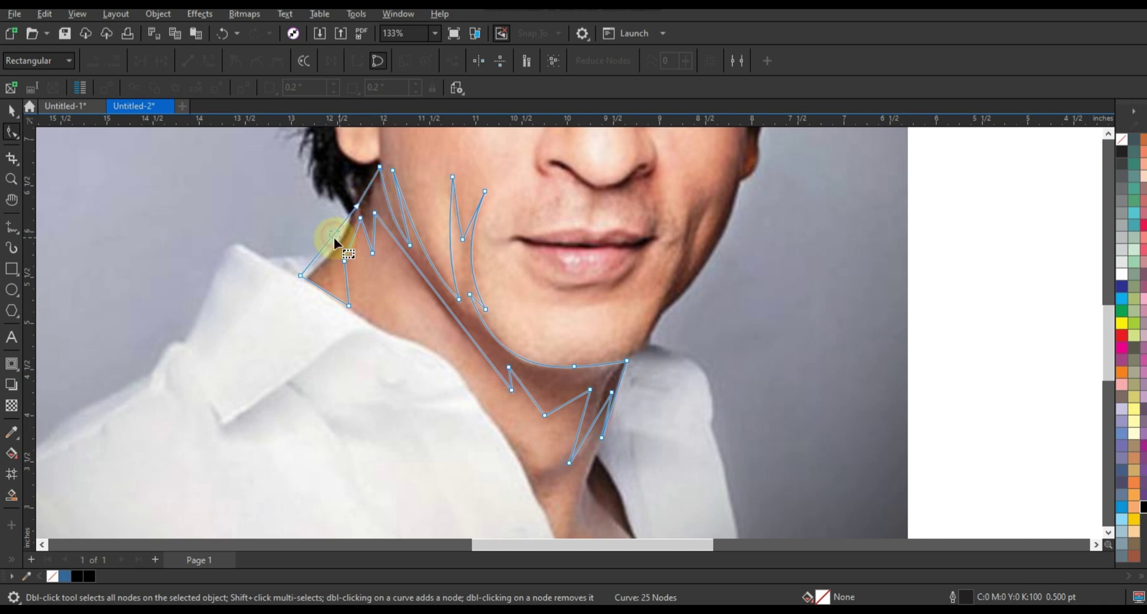
- Bend the neck-side edge, the lower jaw shadow edge and the spikes under the chin into smooth curves
left_click_drag(333, 238, 335, 246)
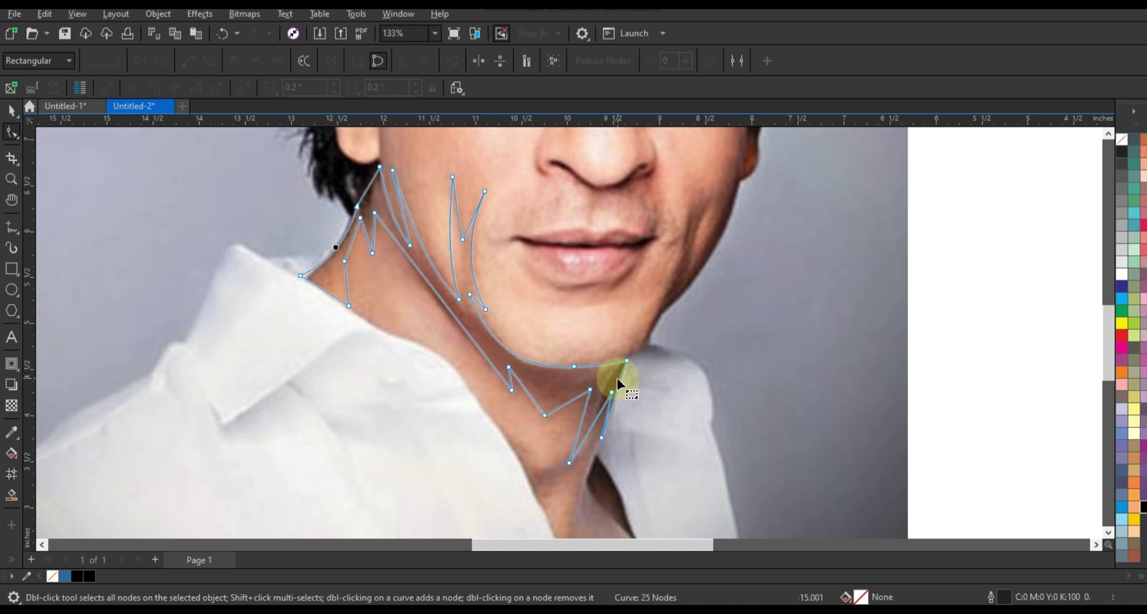
left_click_drag(585, 410, 538, 406)
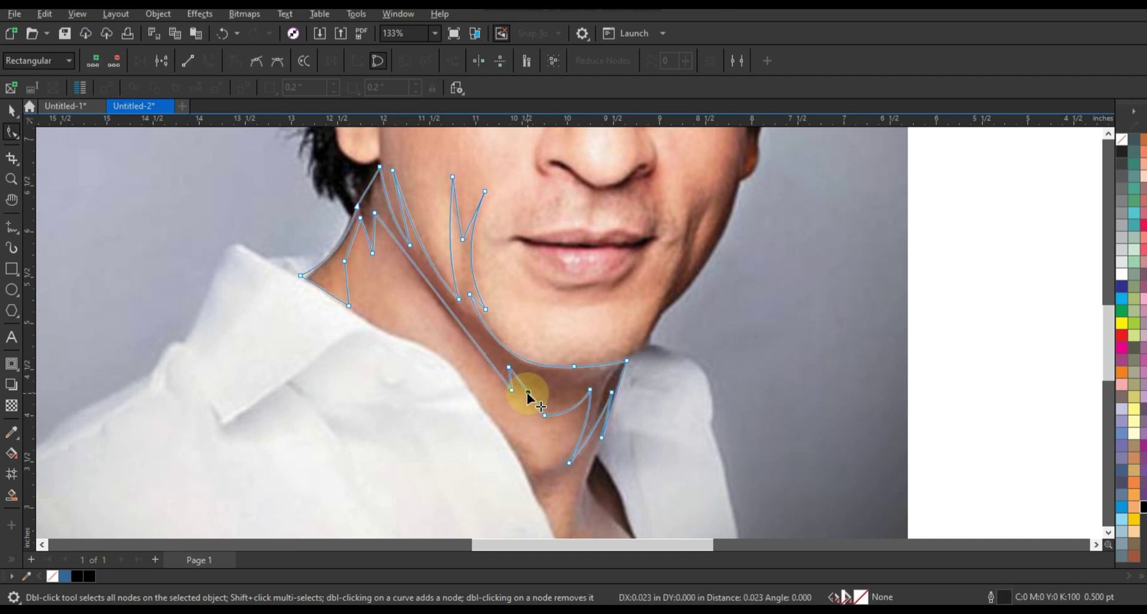
left_click(482, 355)
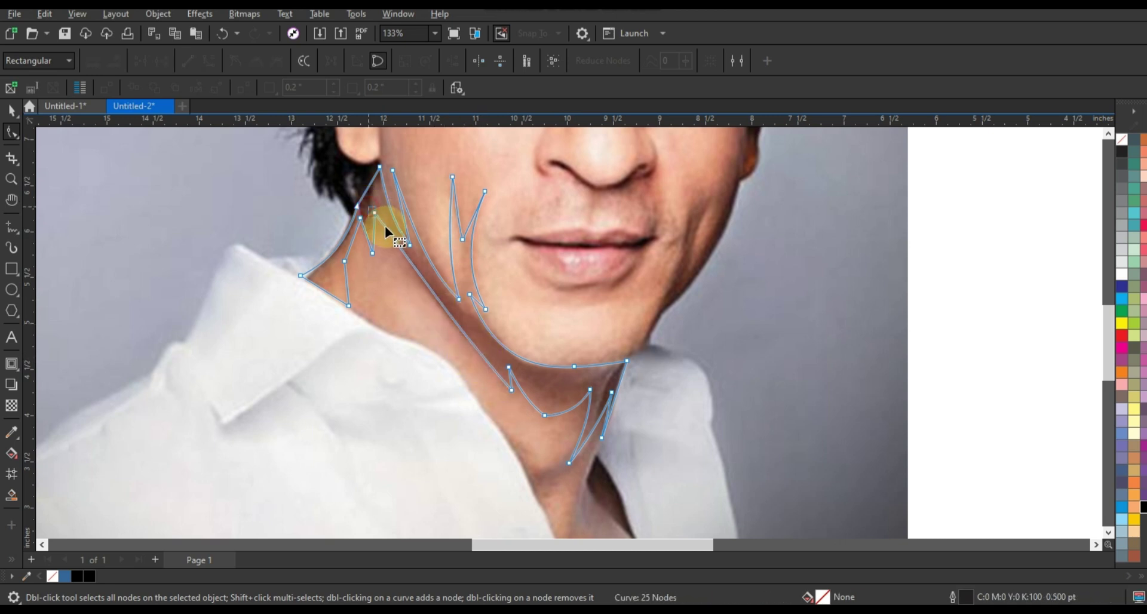
left_click_drag(418, 271, 407, 276)
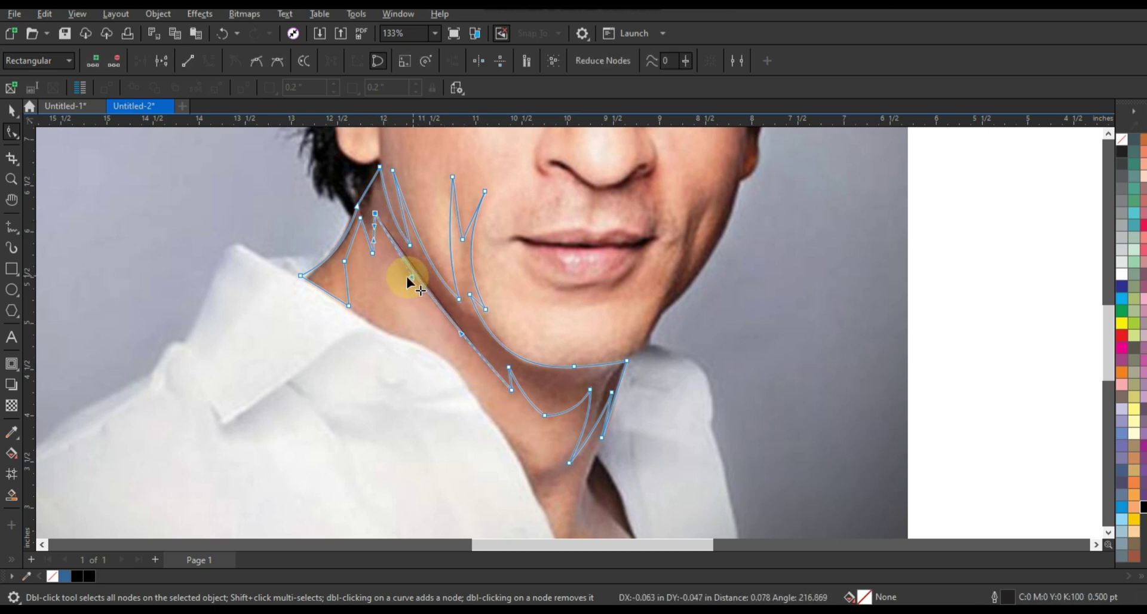
left_click(613, 395)
left_click_drag(613, 394, 615, 390)
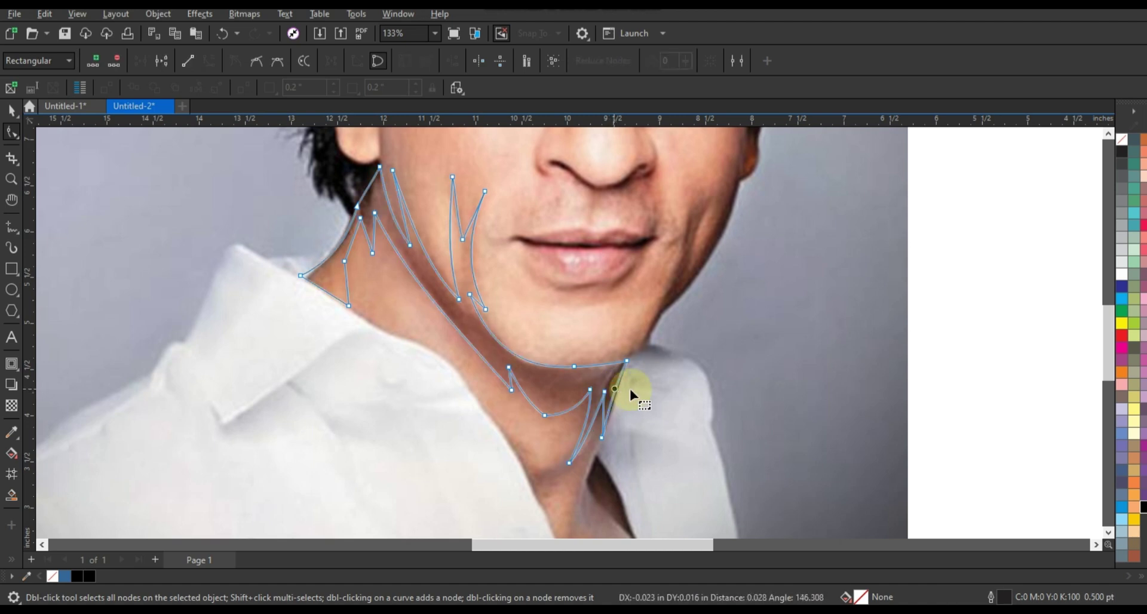
- Fill the jaw shadow shape black and move it off the photo onto the framed silhouette's jaw and neck
left_click(12, 110)
left_click(89, 575)
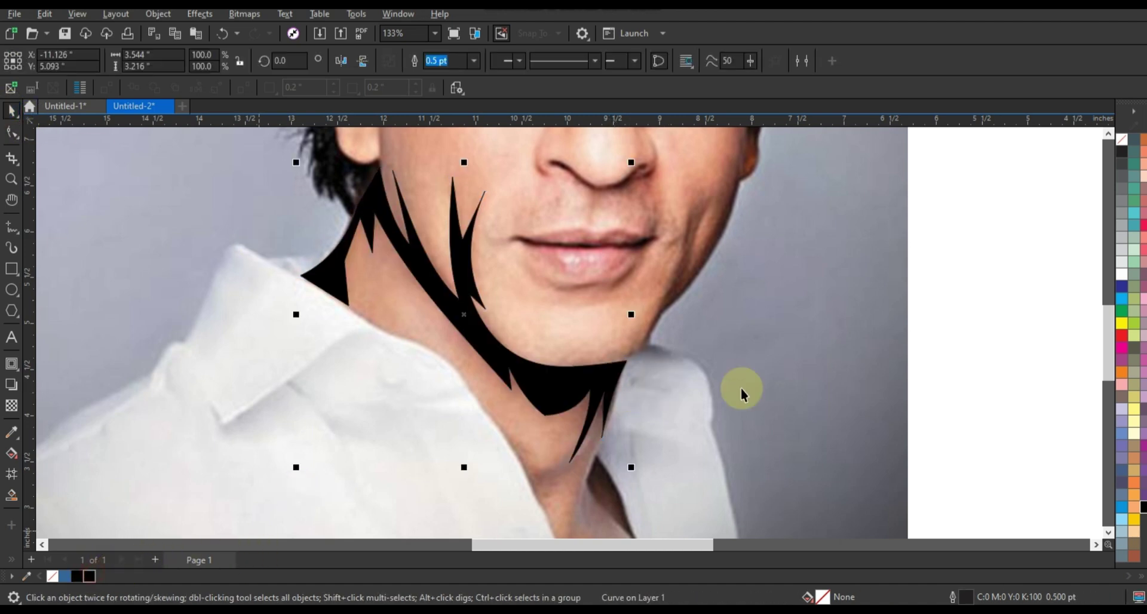
scroll(742, 389, "down", 2)
scroll(742, 388, "down", 3)
left_click_drag(701, 377, 353, 367)
- Remove the outline from the black hair and jaw shadow shapes in the silhouette
left_click(427, 354)
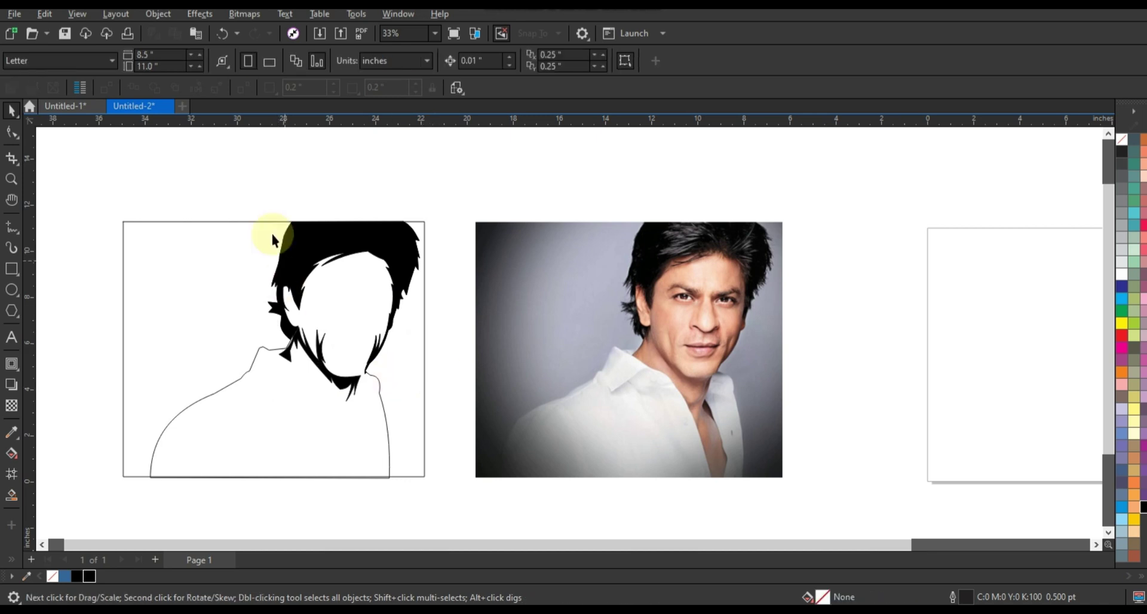
right_click(1122, 139)
left_click(1101, 153)
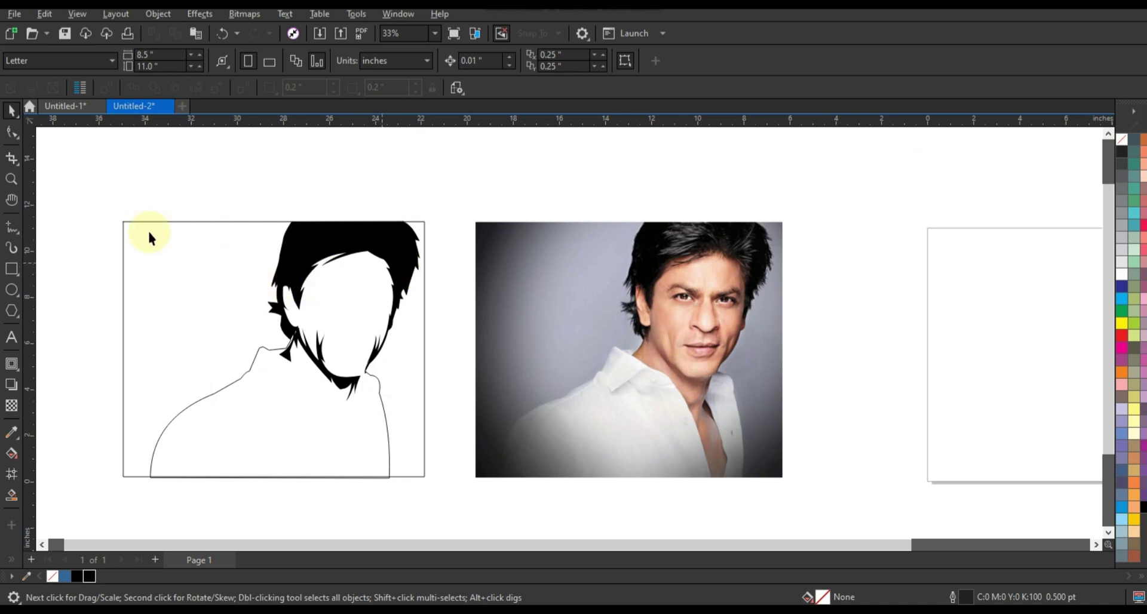
- Start a new outline on the photo along the left-hand eyebrow, from its outer tip to above the eye
left_click(11, 179)
left_click_drag(612, 251, 795, 357)
left_click_drag(341, 195, 758, 378)
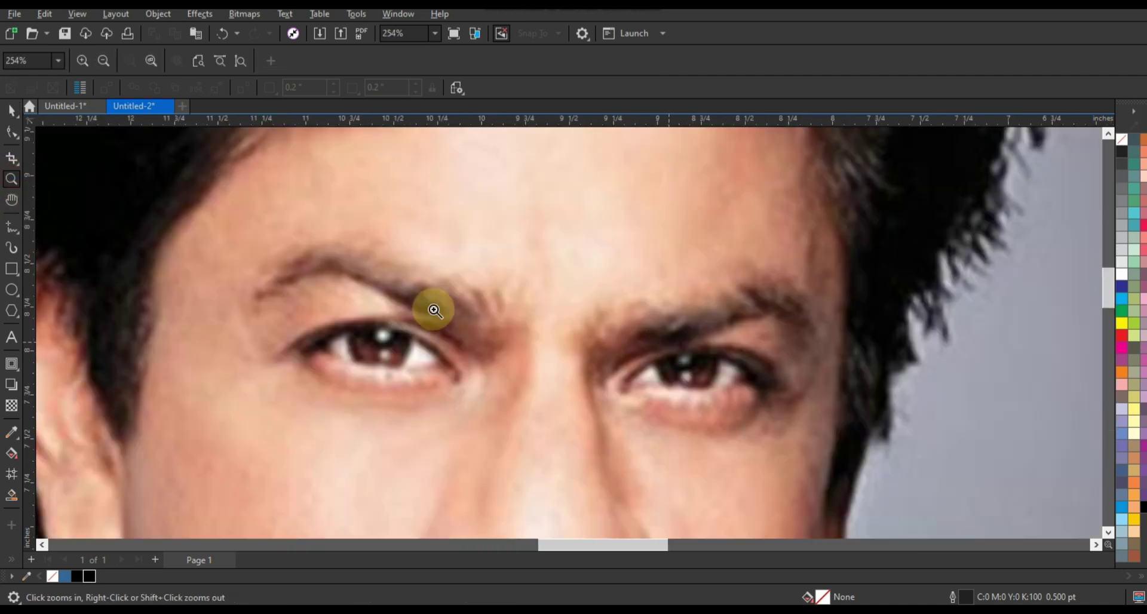
left_click(10, 227)
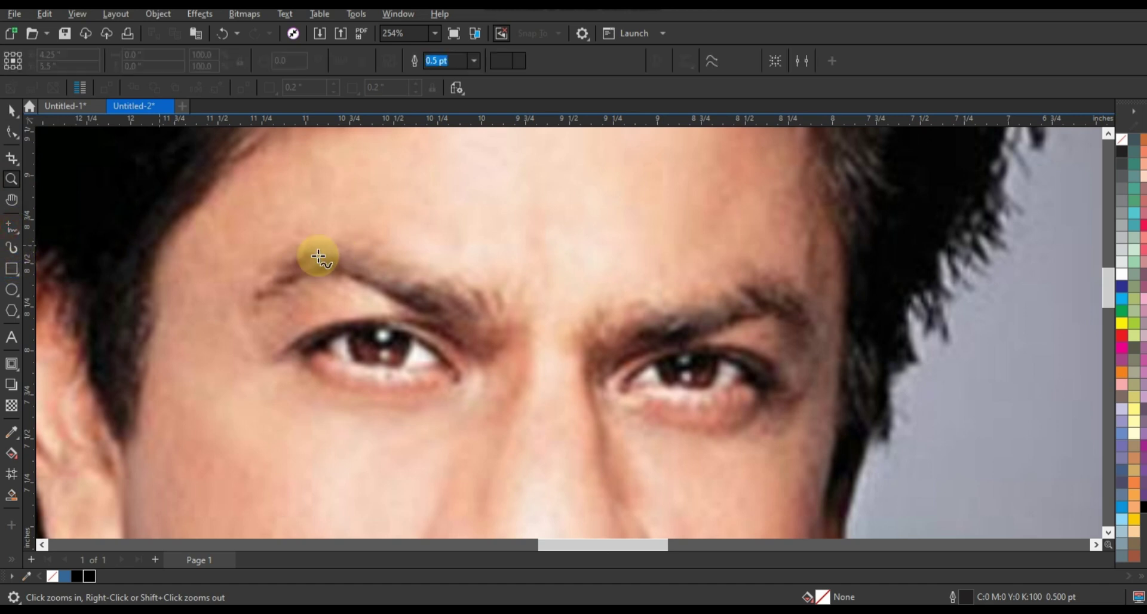
left_click(248, 293)
left_click(338, 272)
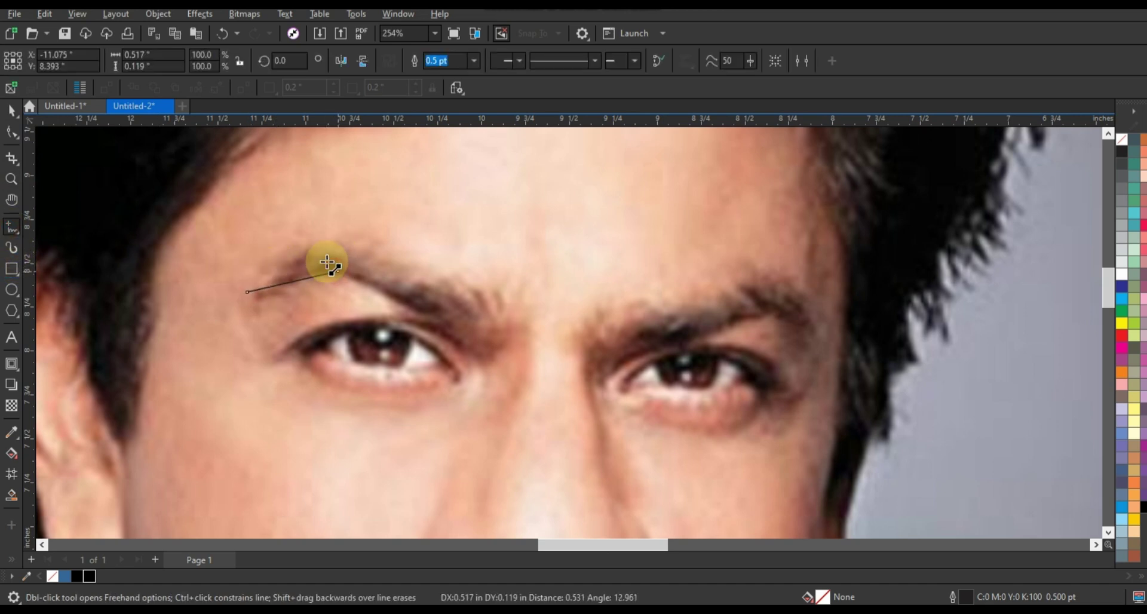
left_click(325, 260)
left_click(426, 313)
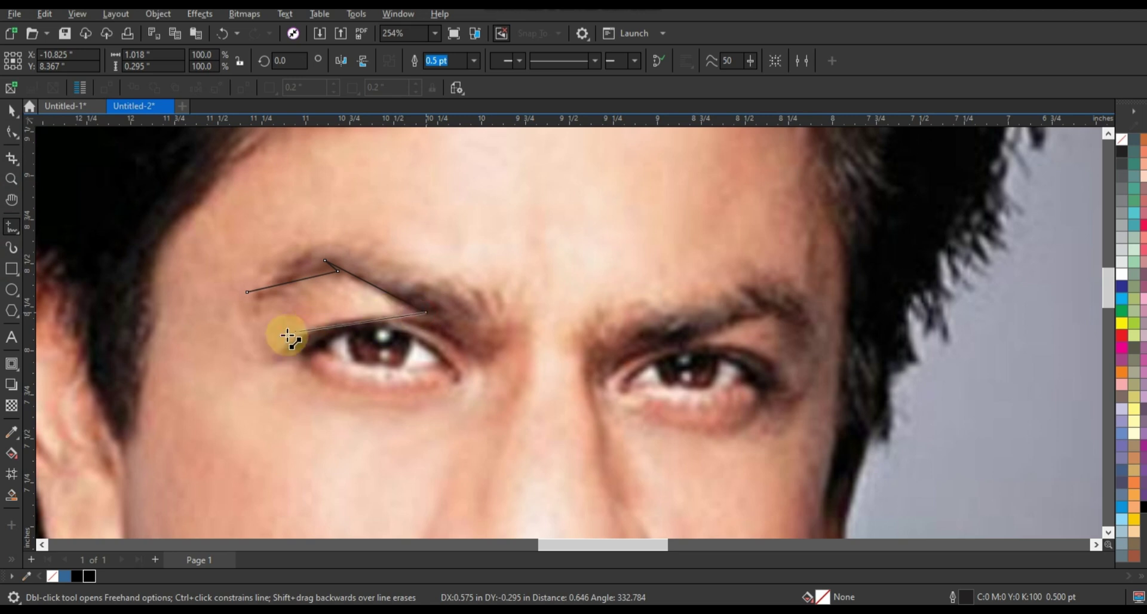
- Continue the outline around the left-hand eye's outer corner, adding the lash points and the line across the iris
left_click(271, 350)
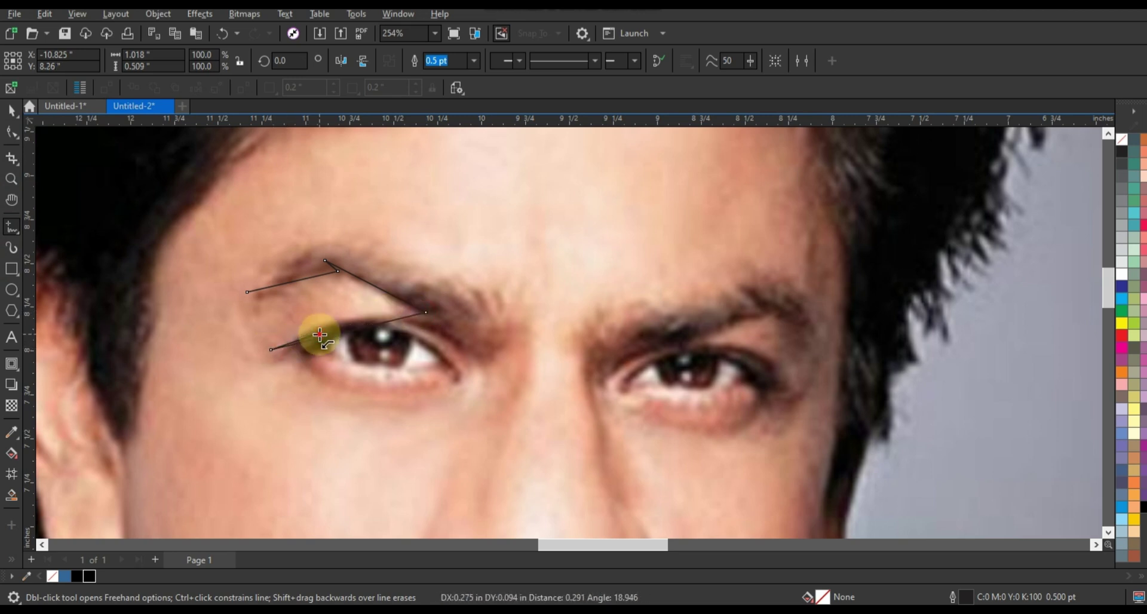
left_click(319, 334)
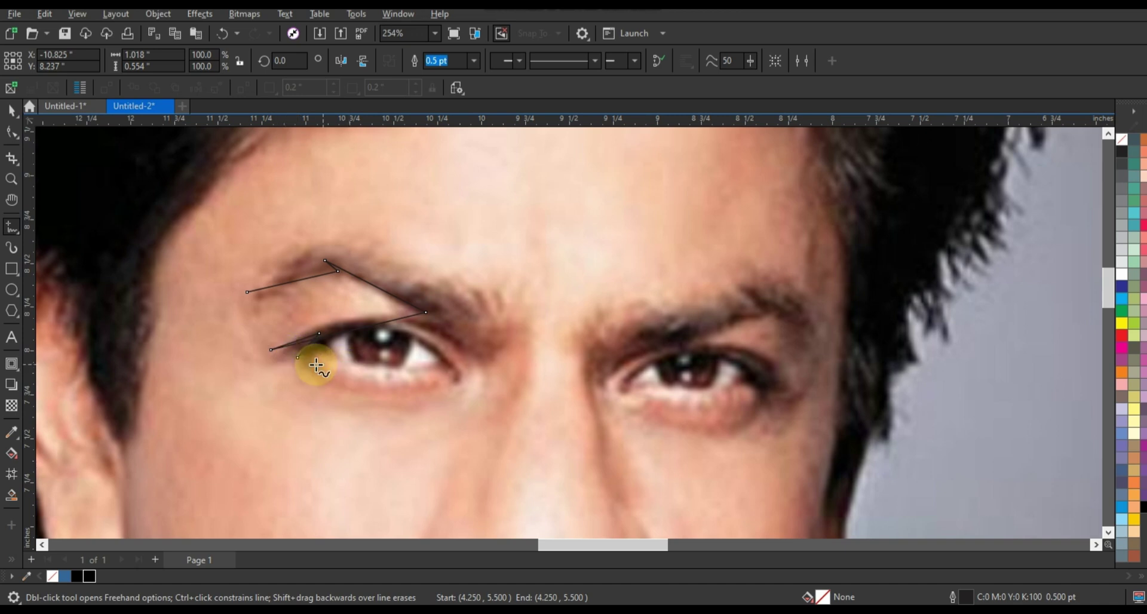
key("F10")
key("F5")
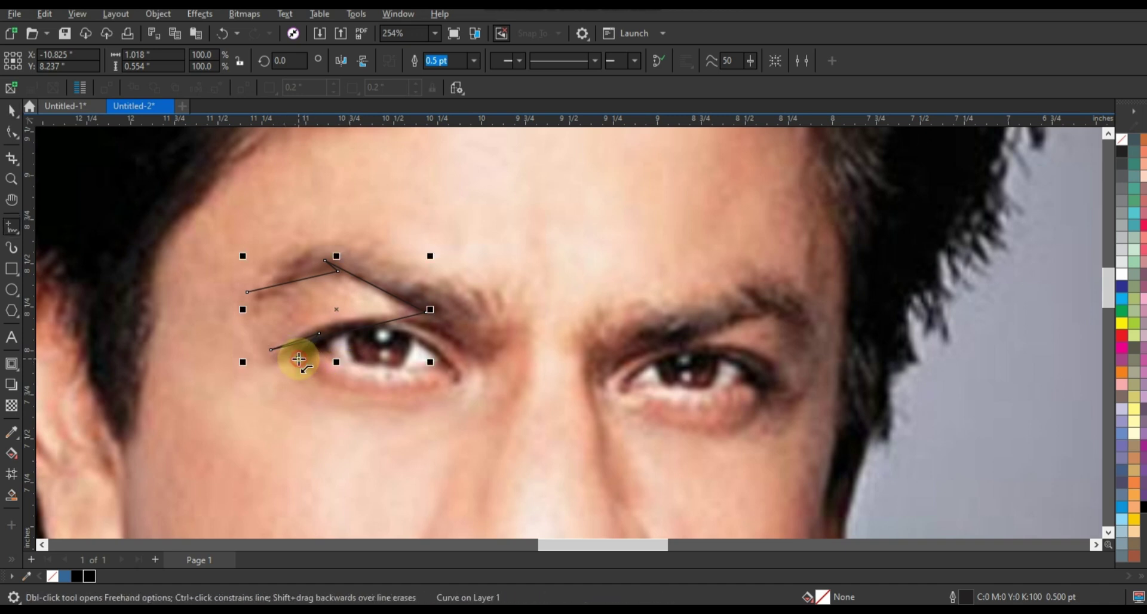
left_click(298, 357)
left_click(325, 345)
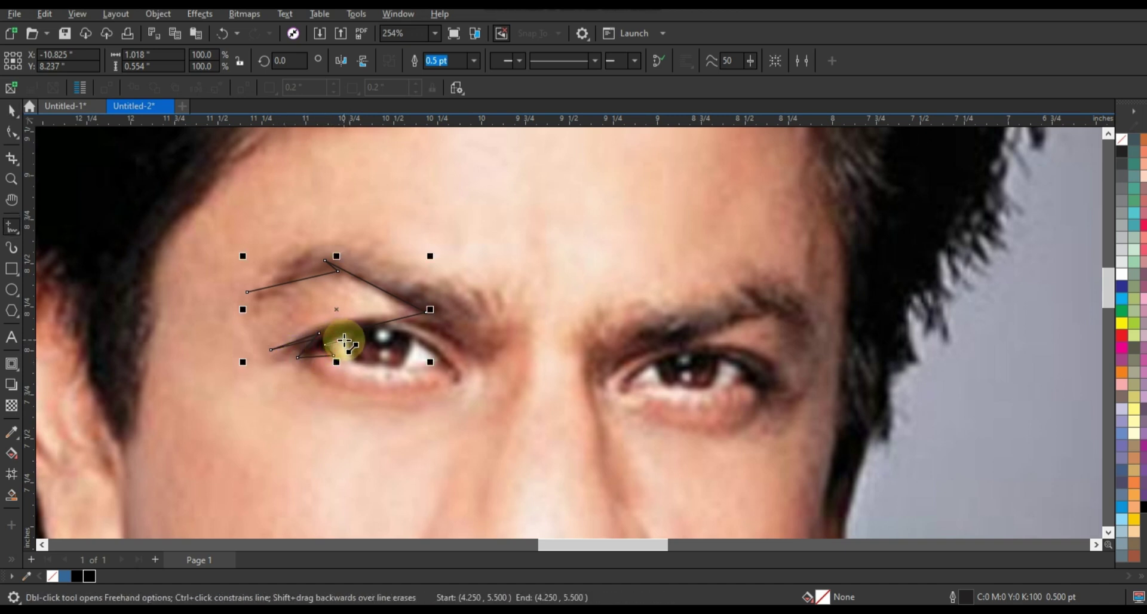
left_click(344, 339)
left_click(413, 340)
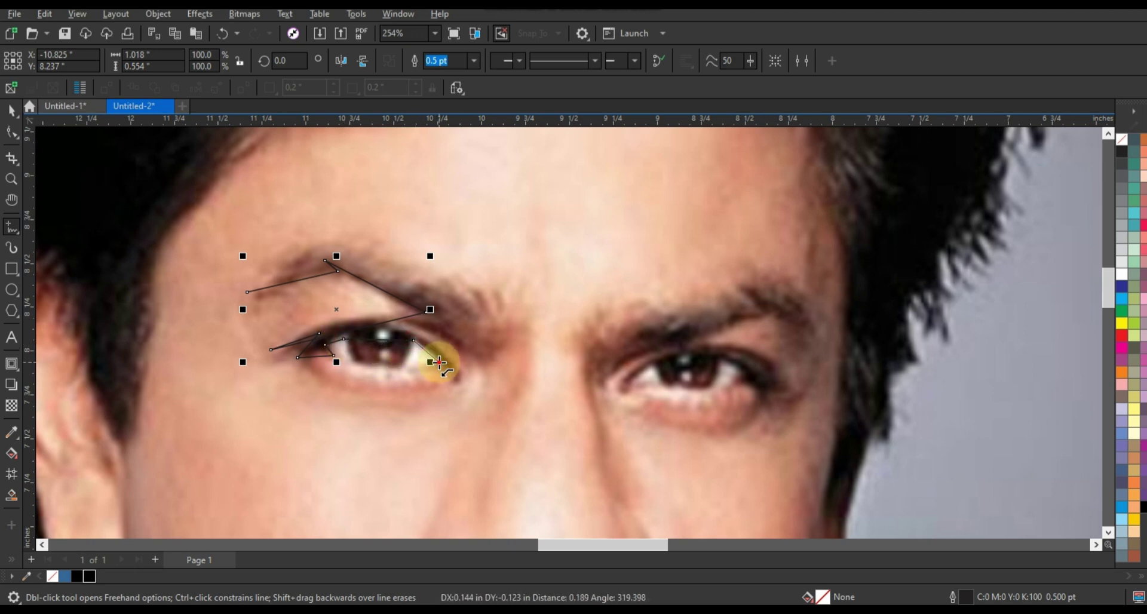
- Extend the outline around the left-hand eye's inner corner with a small notch and a pointed tip
left_click(439, 361)
left_click(423, 370)
left_click(449, 367)
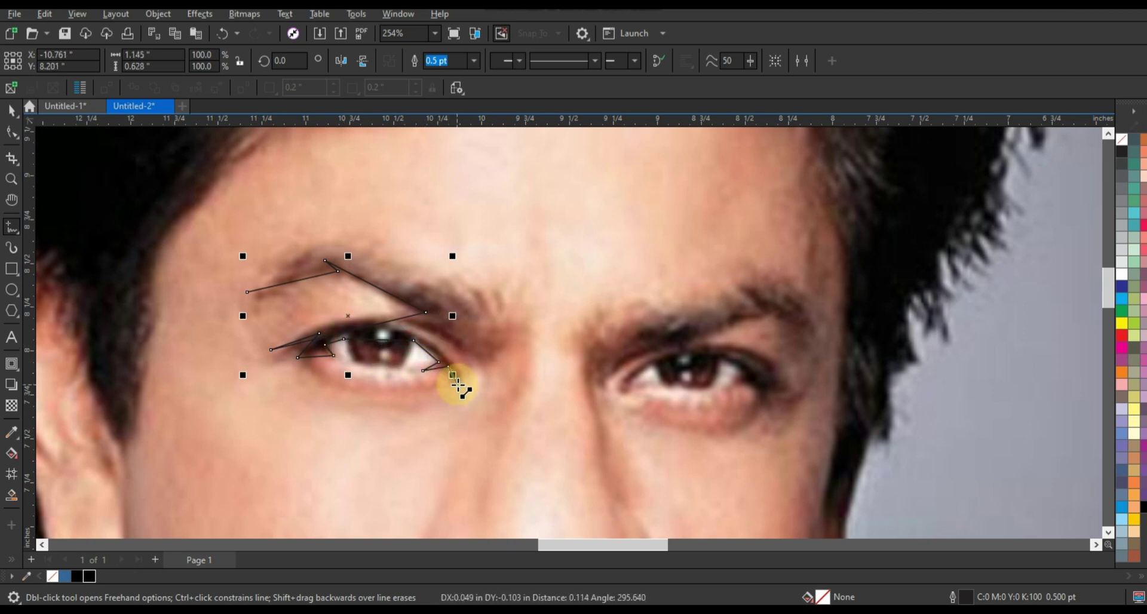
left_click(459, 386)
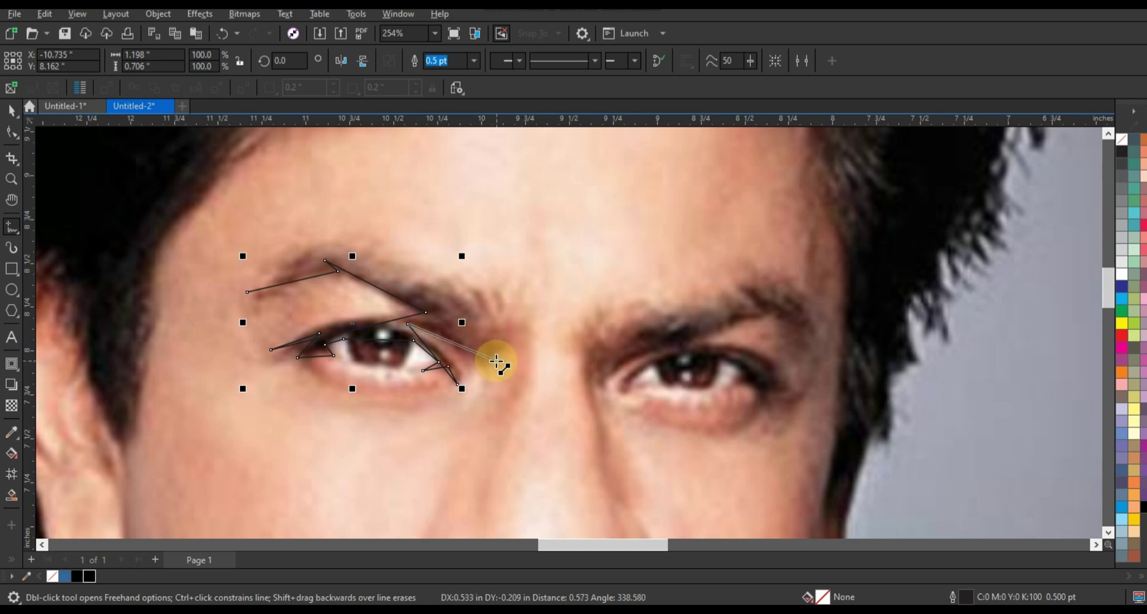
- Outline the inner end of the left-hand eyebrow with two hair spikes and close the shape at the brow's outer tip
left_click(496, 361)
left_click(484, 278)
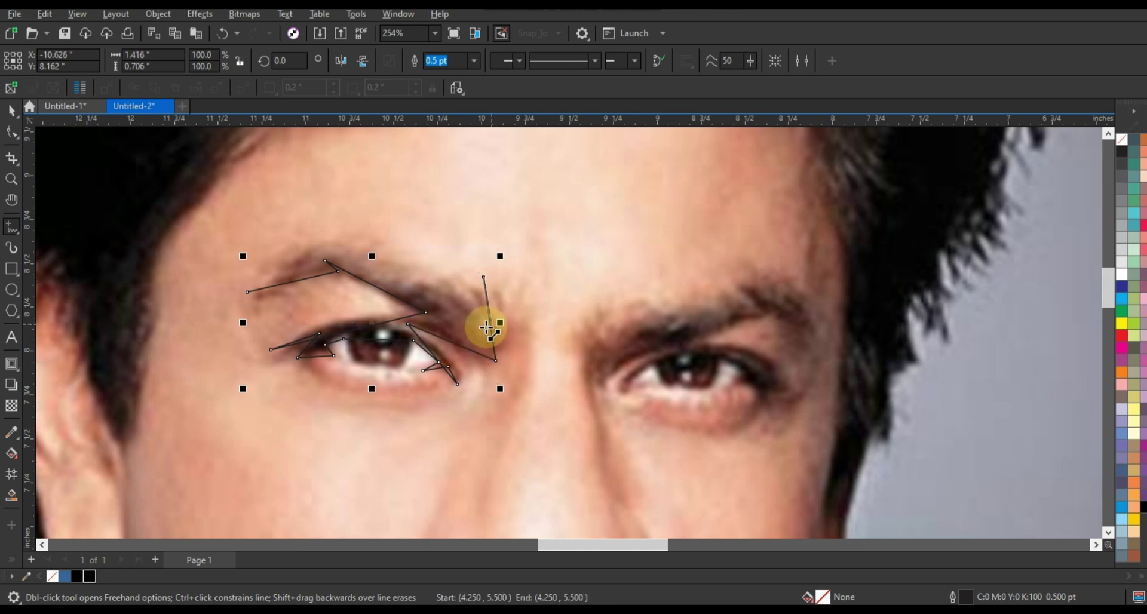
left_click(486, 326)
left_click(459, 274)
left_click(474, 310)
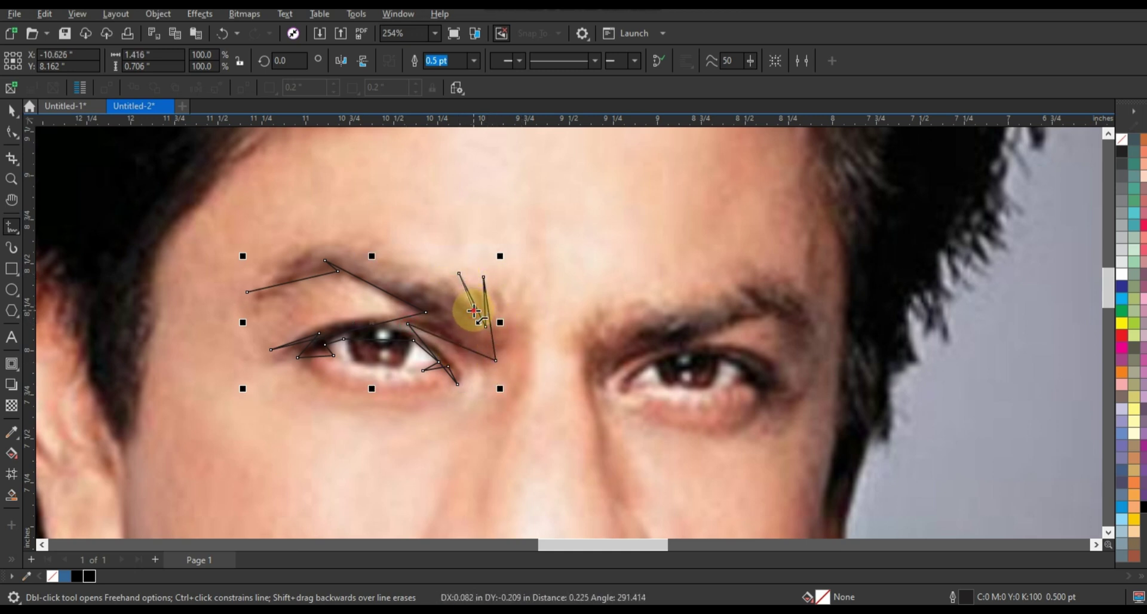
left_click(247, 293)
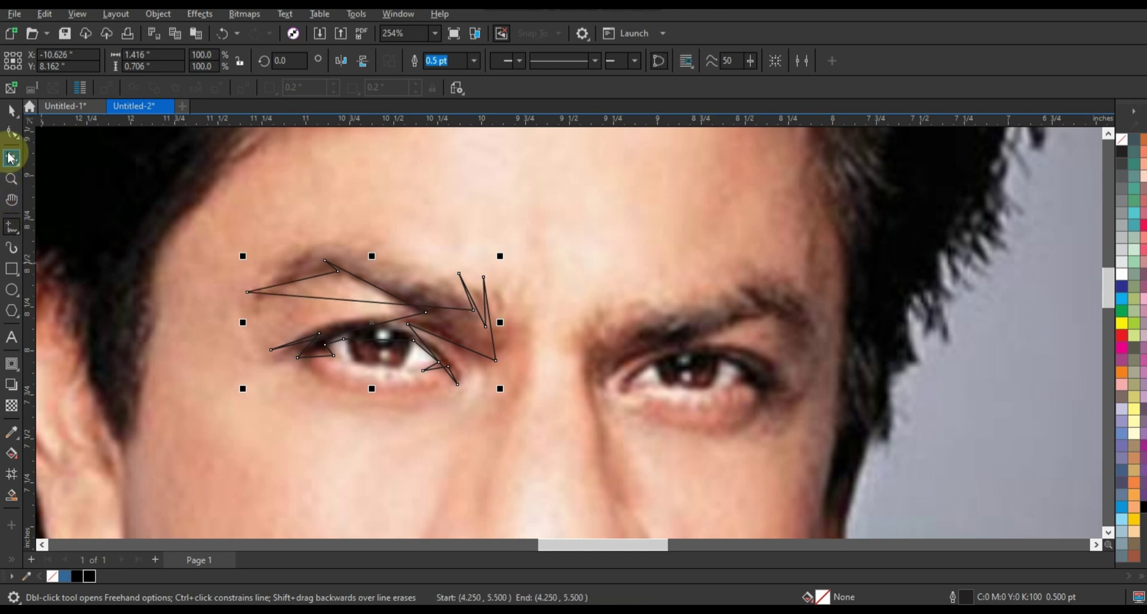
- Convert all the eyebrow-and-eye shape's segments to curves and bend the brow's upper edge and inner end along the photo
left_click(11, 131)
left_click_drag(115, 178, 564, 419)
left_click(208, 61)
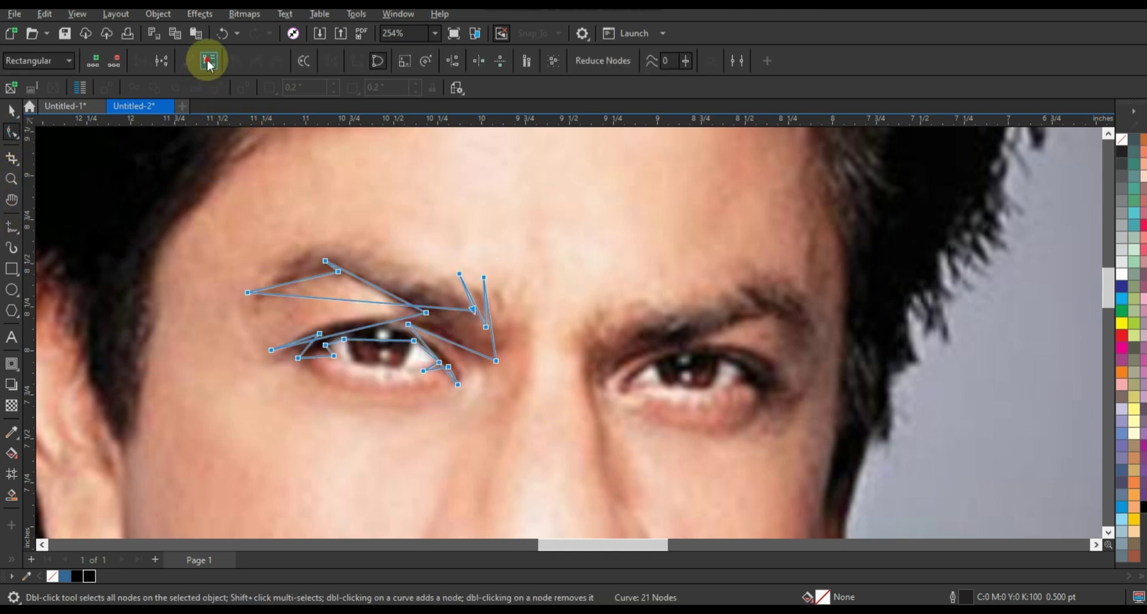
left_click_drag(321, 293, 302, 238)
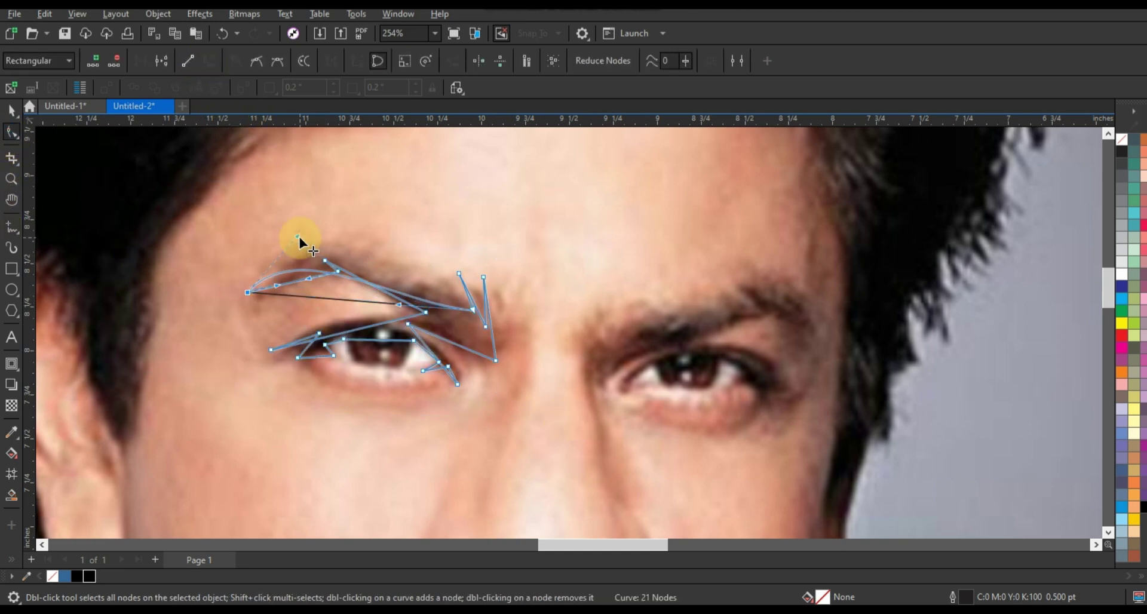
left_click_drag(402, 302, 361, 225)
left_click_drag(491, 332, 479, 303)
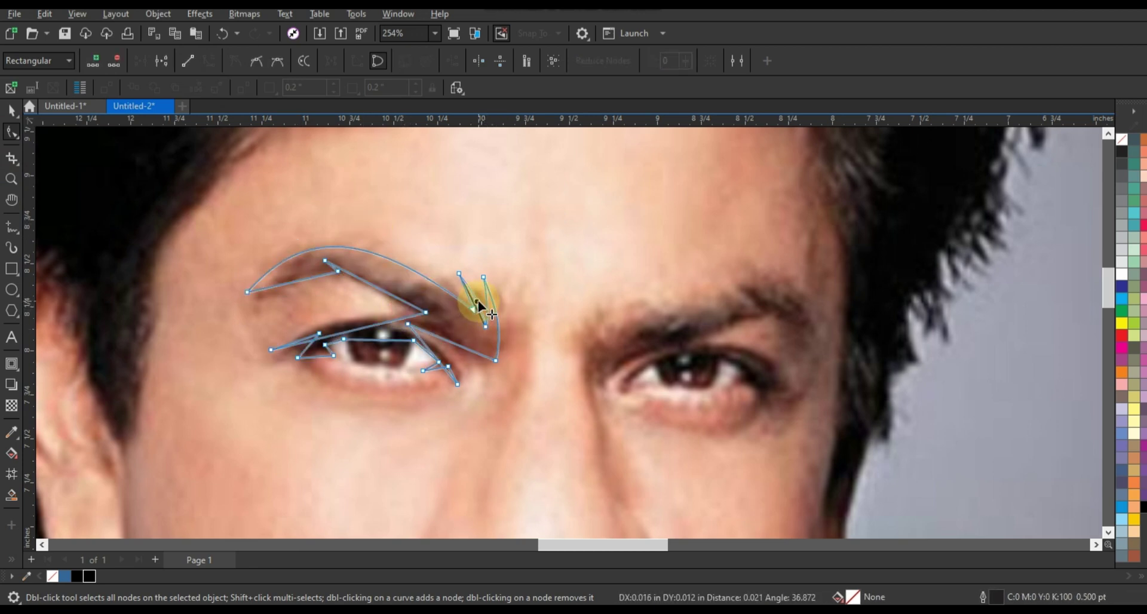
- Bend the brow's lower edge, the upper eyelid, the iris and the eye-corner edges into smooth curves
left_click(445, 336)
left_click_drag(358, 330, 342, 317)
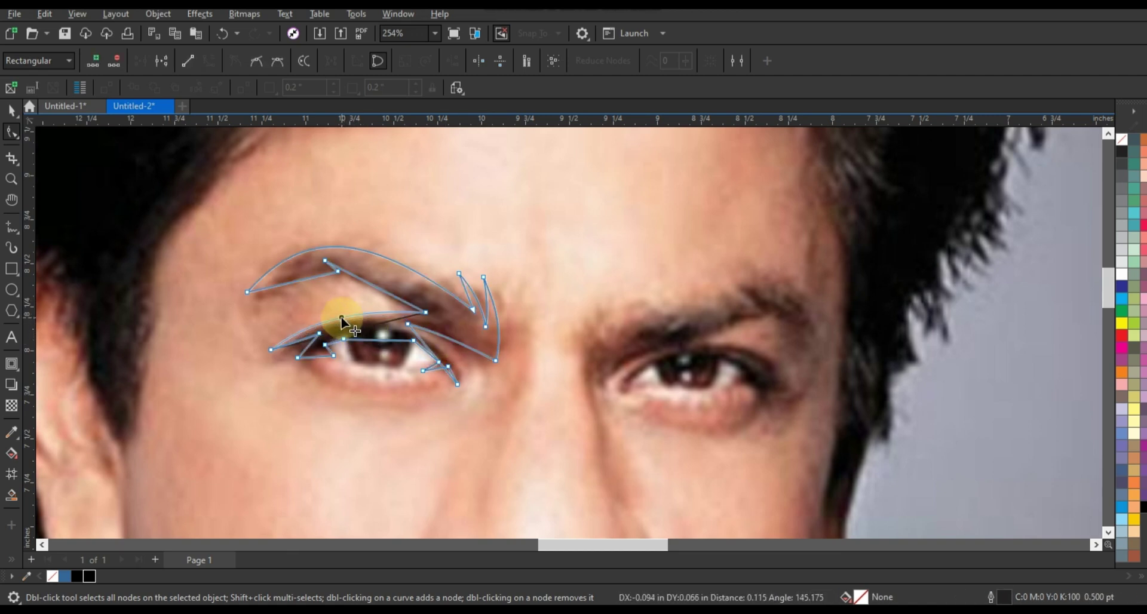
left_click(310, 274)
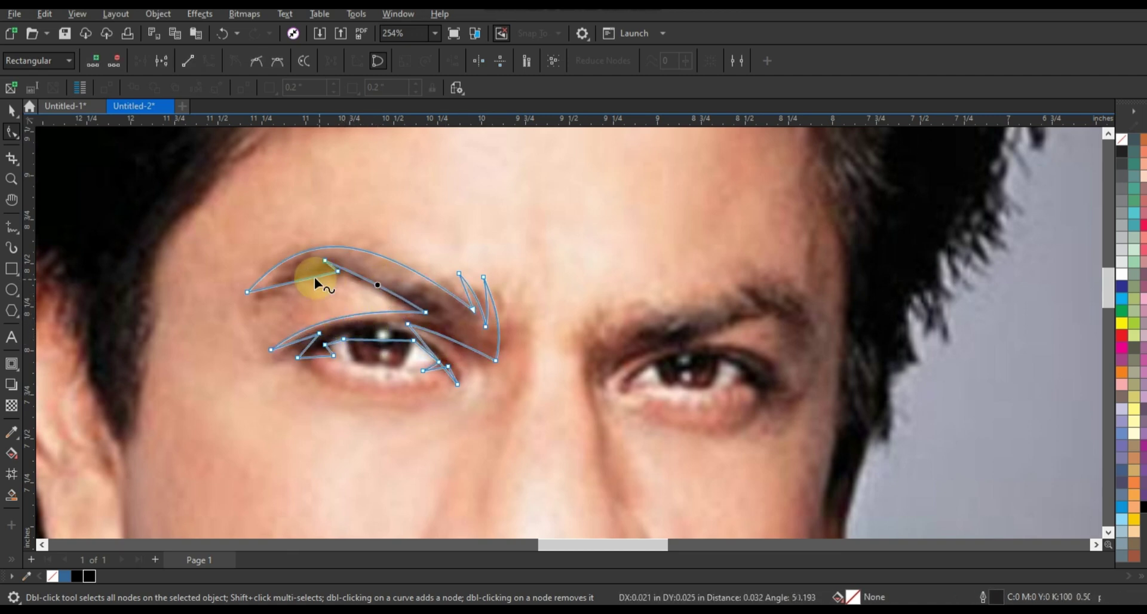
left_click(360, 339)
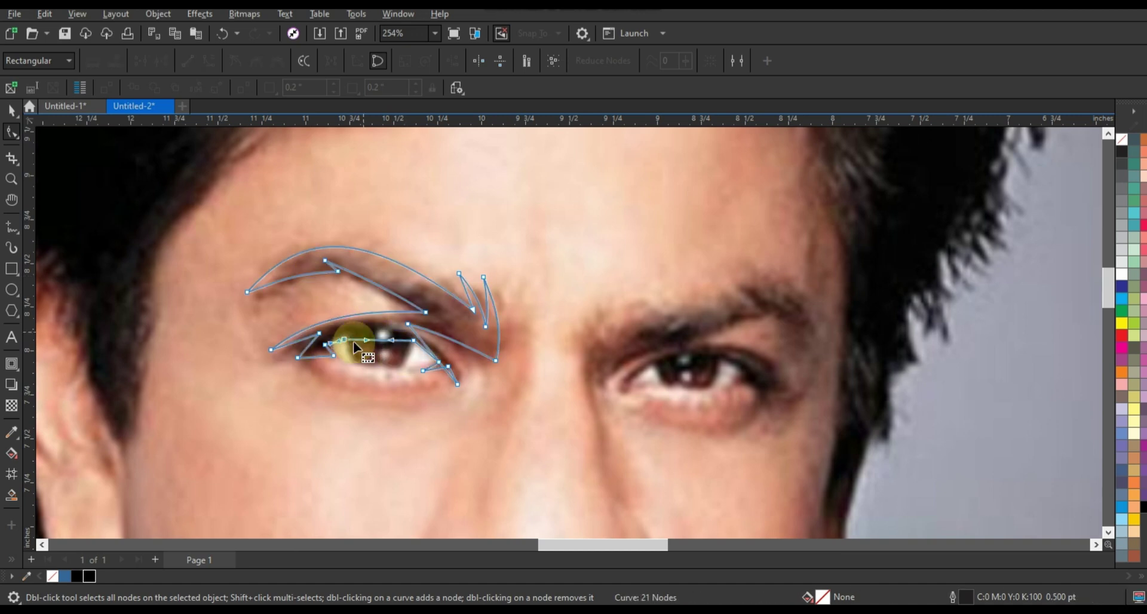
mouse_move(396, 339)
left_mouse_down()
mouse_move(403, 375)
mouse_move(350, 370)
mouse_move(435, 341)
mouse_move(432, 354)
left_mouse_up()
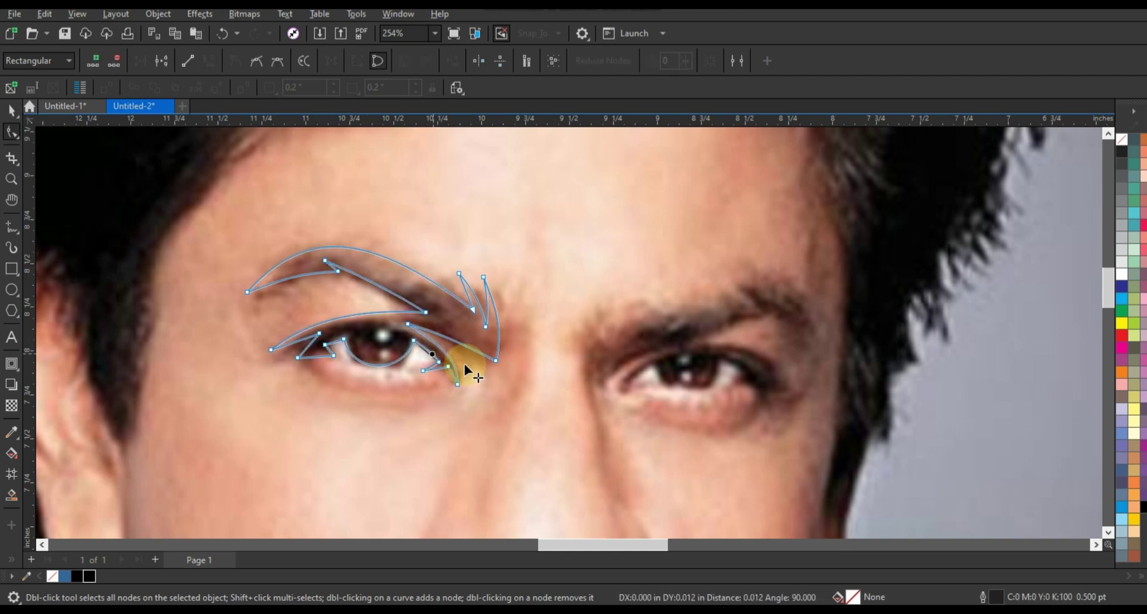
left_click(315, 358)
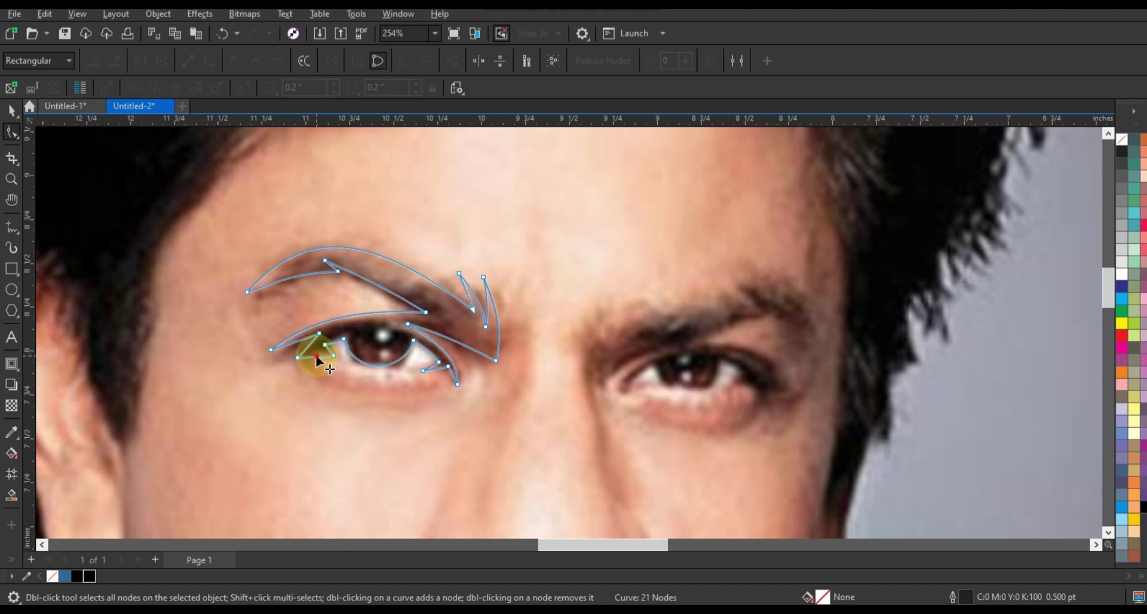
left_click(317, 356)
left_click(309, 349)
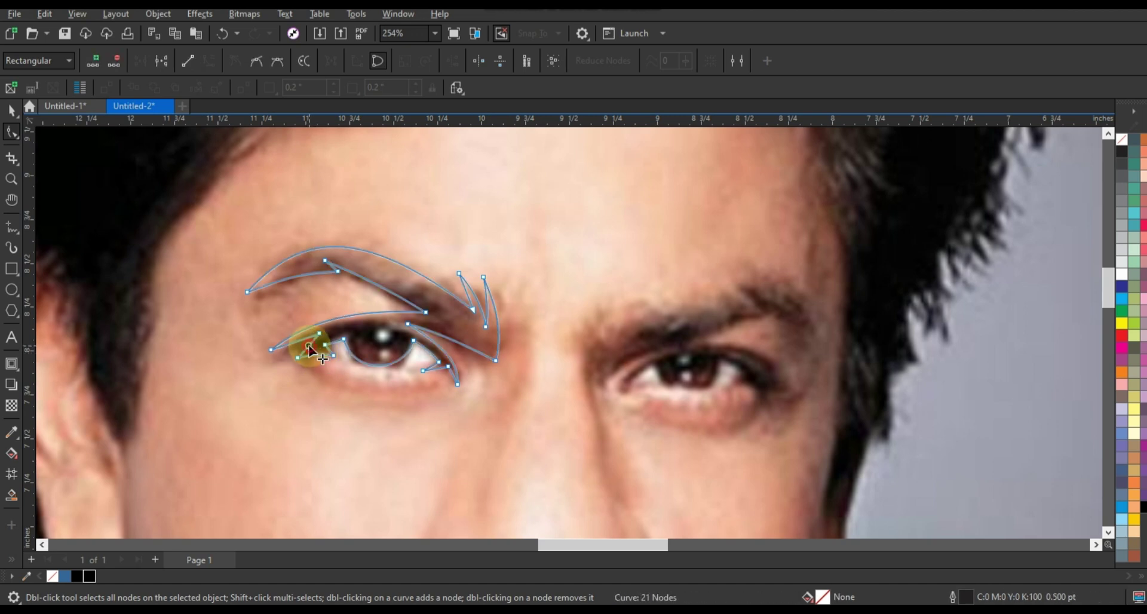
- Fill the eyebrow-and-eye shape black and place a mirrored copy over the right-hand eyebrow and eye
left_click(9, 117)
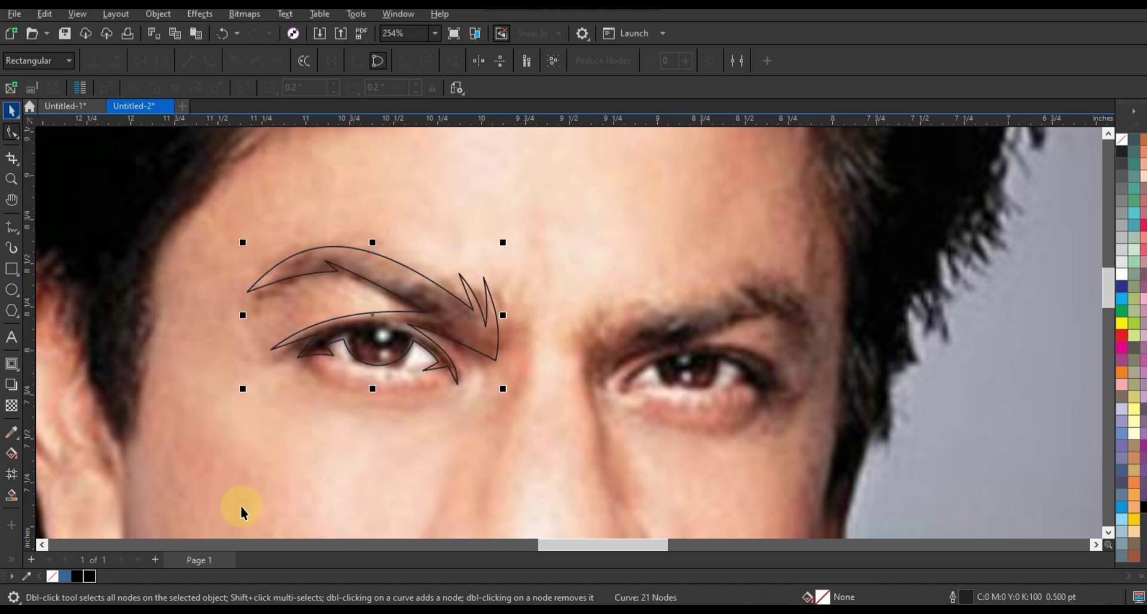
left_click(90, 577)
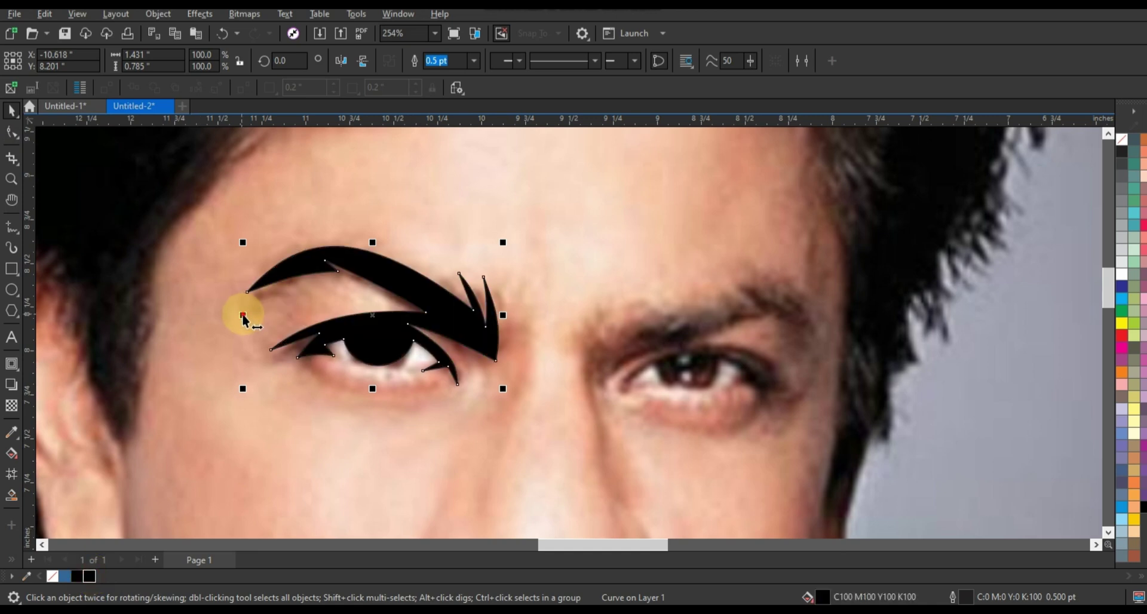
left_click_drag(242, 315, 693, 361)
left_click(693, 361)
- Rotate the mirrored eyebrow-and-eye copy slightly, narrow it to about 1.275 inches wide and align it with the right-hand eye
left_click_drag(829, 418, 825, 430)
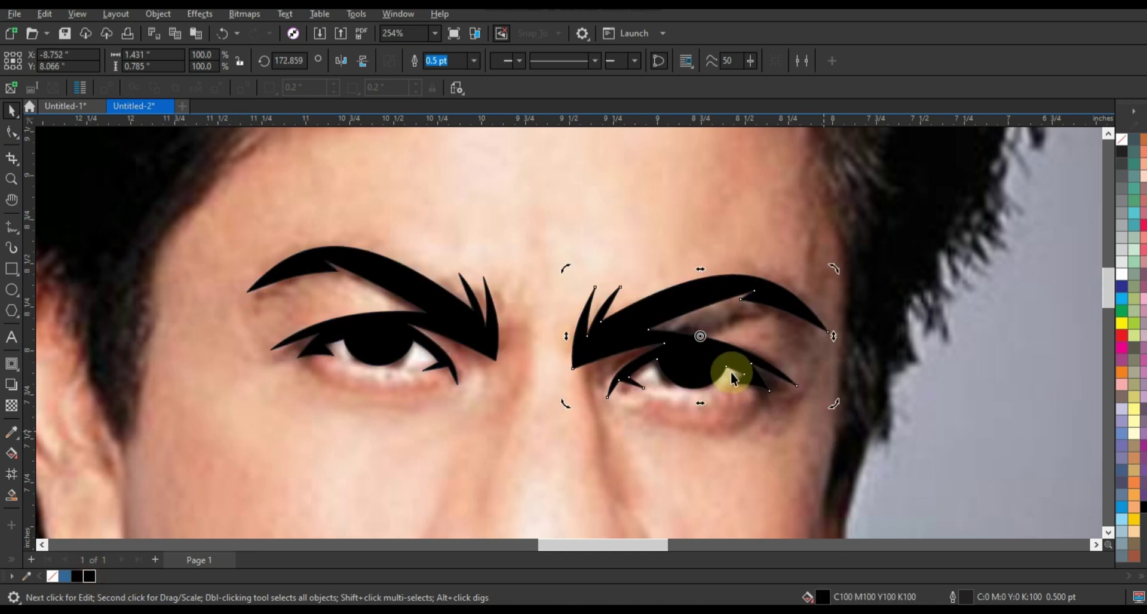
left_click_drag(731, 371, 756, 381)
left_click_drag(843, 339, 827, 339)
left_click_drag(728, 359, 727, 361)
- Select both eyebrow-and-eye shapes and move them off the photo onto the face of the framed silhouette
scroll(704, 275, "down", 2)
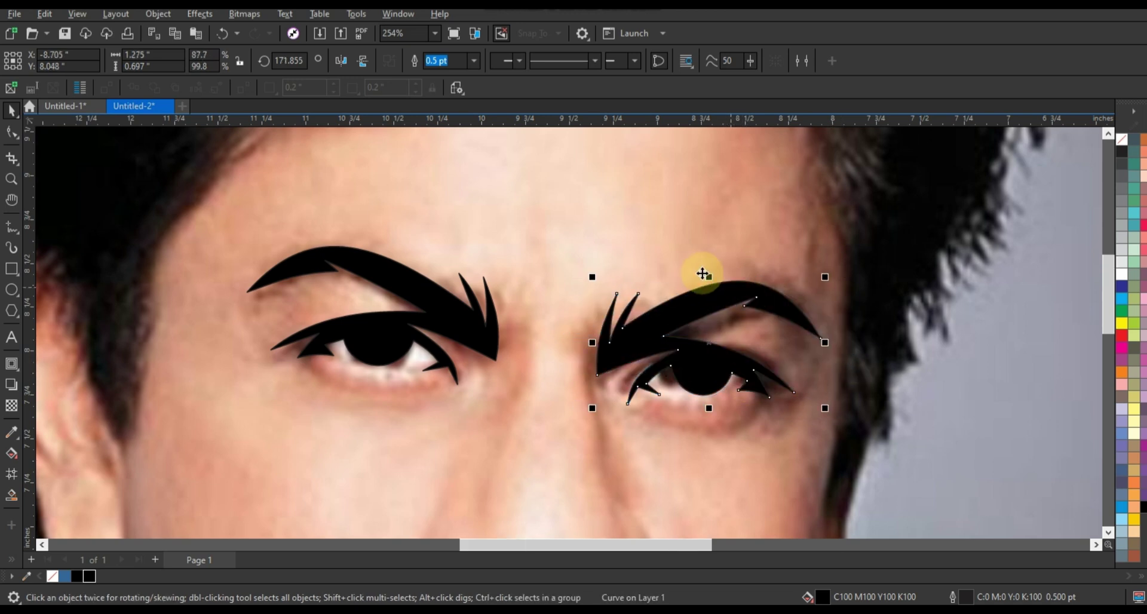
left_click(933, 249)
scroll(914, 248, "down", 1)
left_click_drag(730, 296, 728, 299)
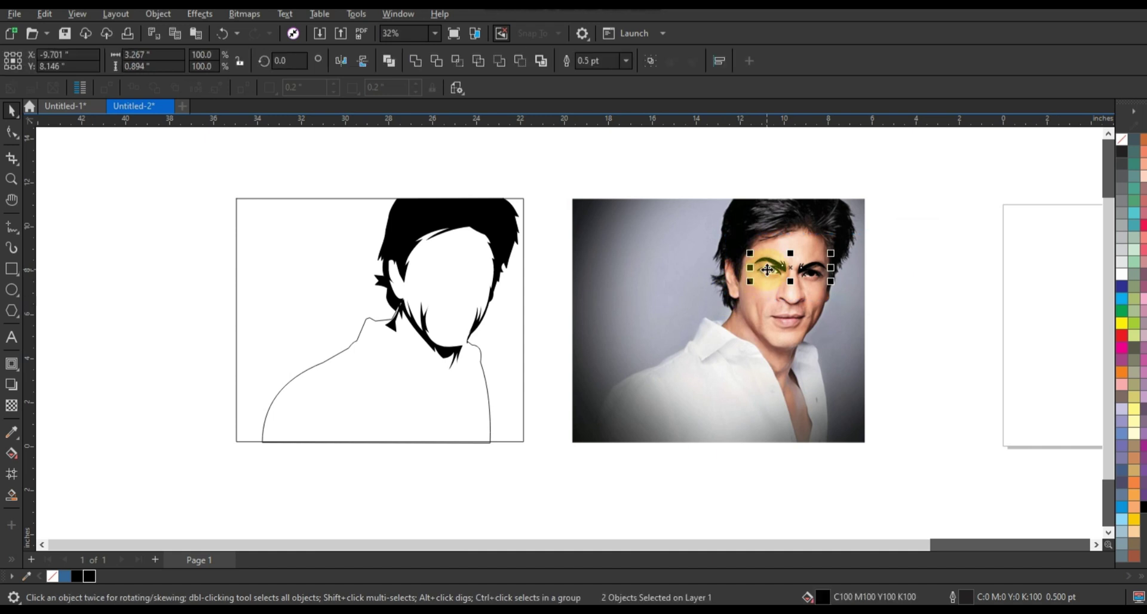
mouse_move(764, 260)
left_mouse_down()
mouse_move(450, 276)
mouse_move(431, 290)
left_mouse_up()
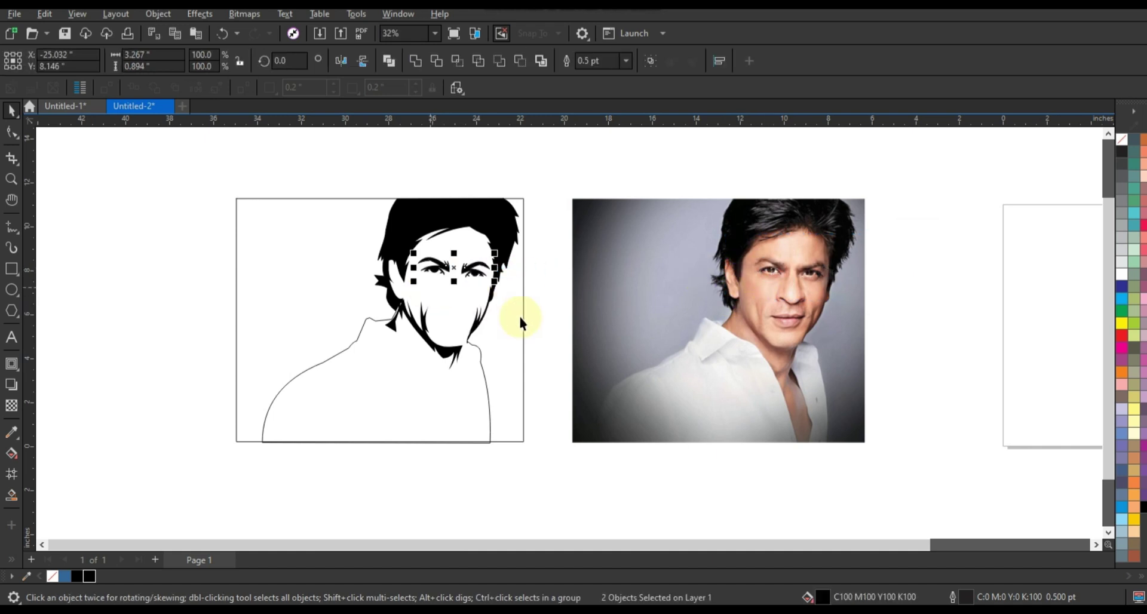
left_click(548, 314)
- Draw a closed four-point shadow outline on the photo along the right-hand side of the nose, starting beside the inner eye corner
left_click(11, 179)
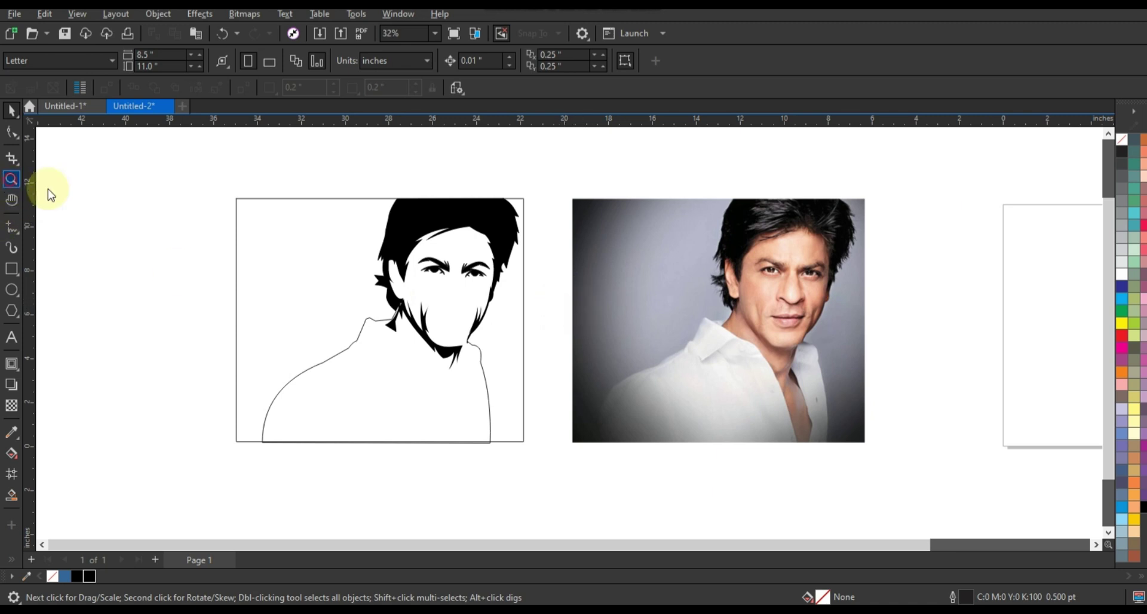
left_click_drag(698, 236, 876, 364)
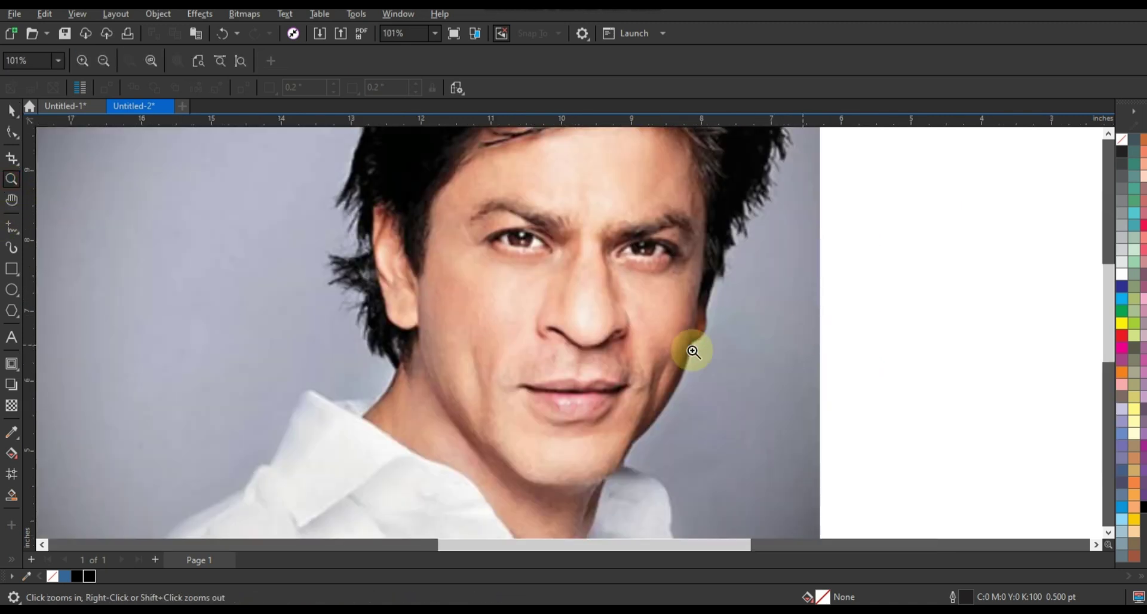
mouse_move(456, 250)
left_mouse_down()
mouse_move(586, 365)
mouse_move(784, 462)
left_mouse_up()
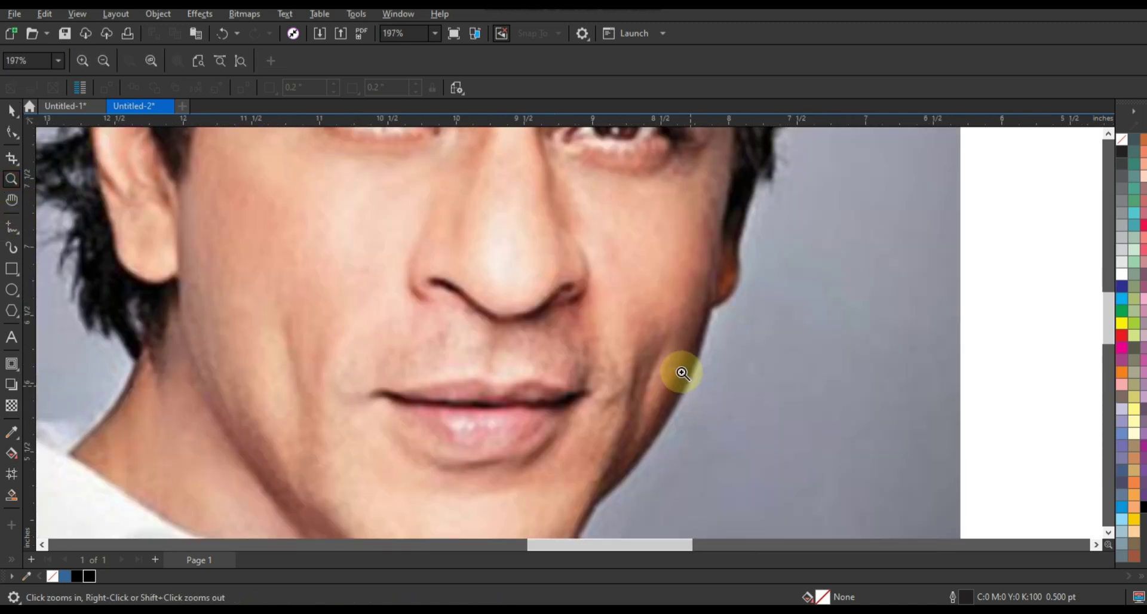
left_click(12, 225)
left_click(574, 233)
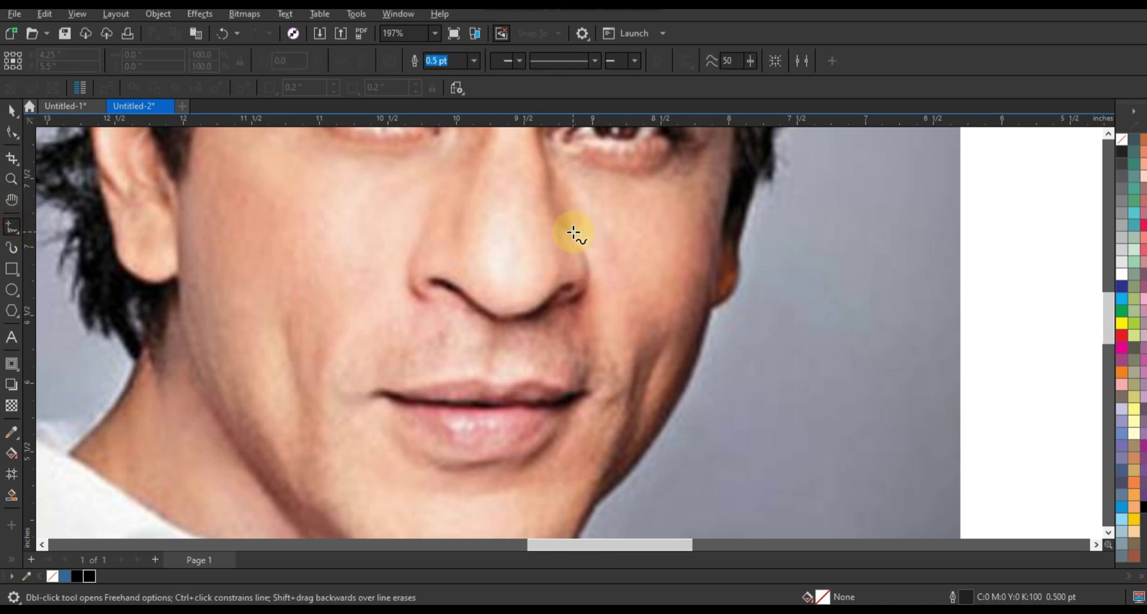
left_click(1108, 134)
left_click(542, 216)
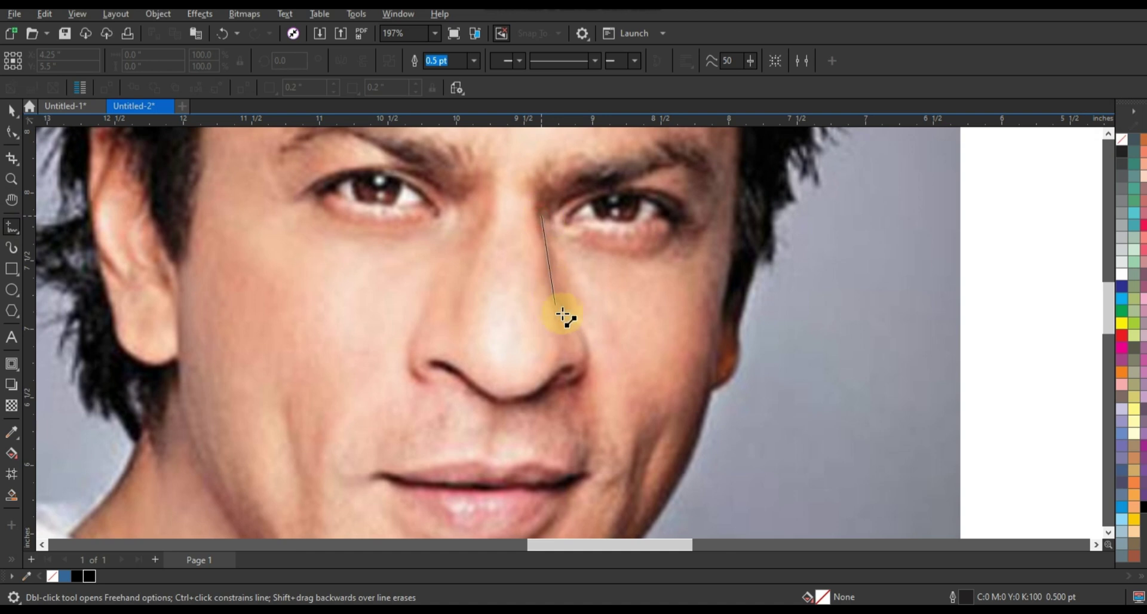
double_click(571, 318)
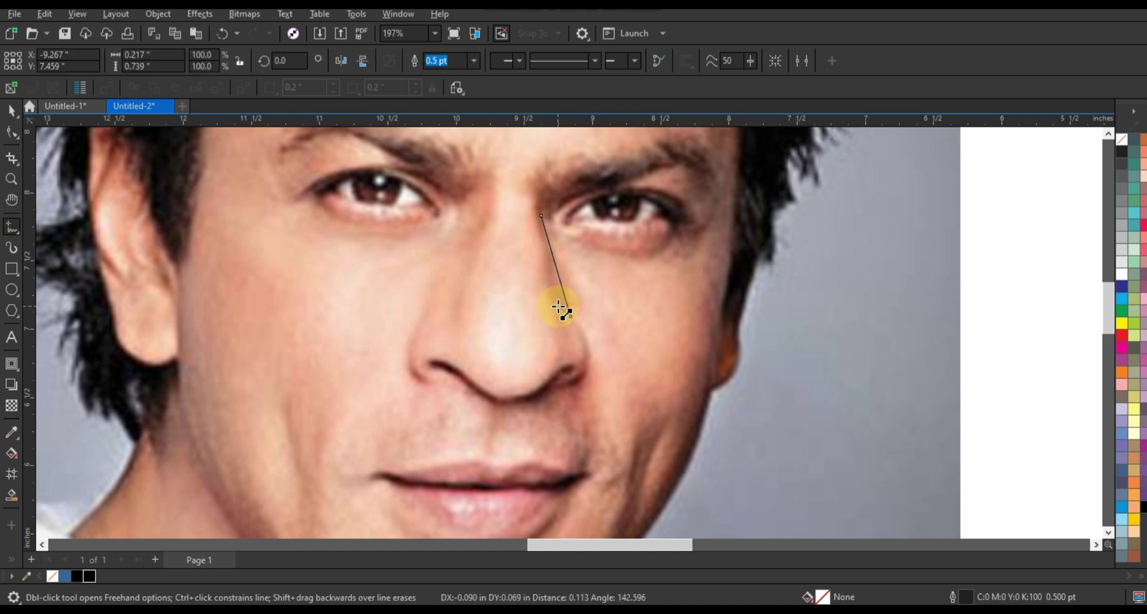
left_click(558, 306)
left_click(557, 359)
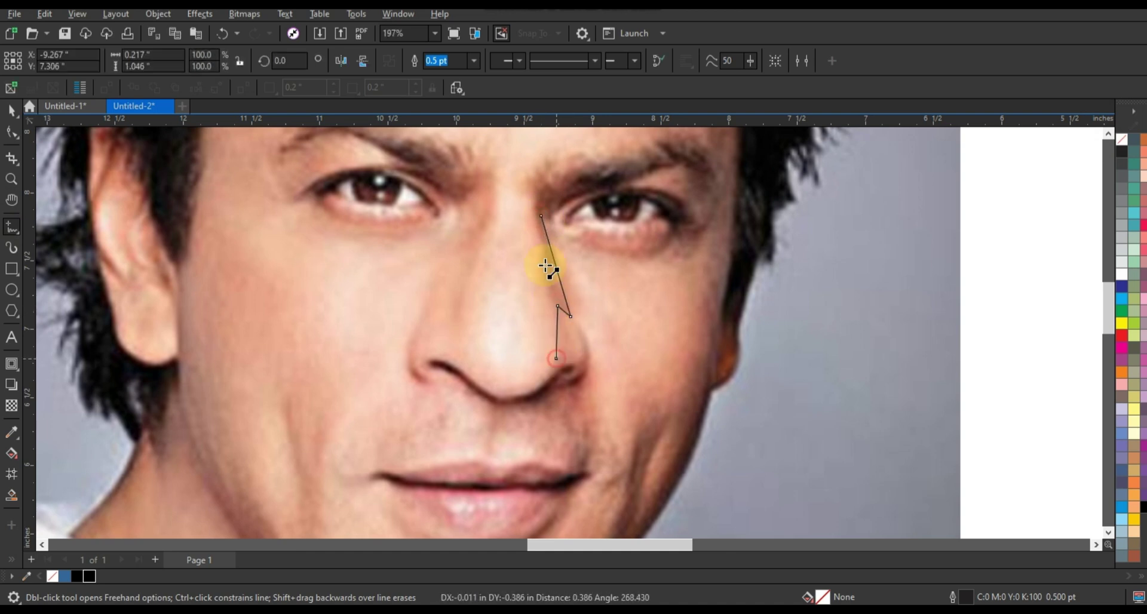
left_click(542, 216)
- Convert the nose shadow's segments to curves and bend its edges to follow the side of the nose
left_click(20, 132)
left_click(208, 60)
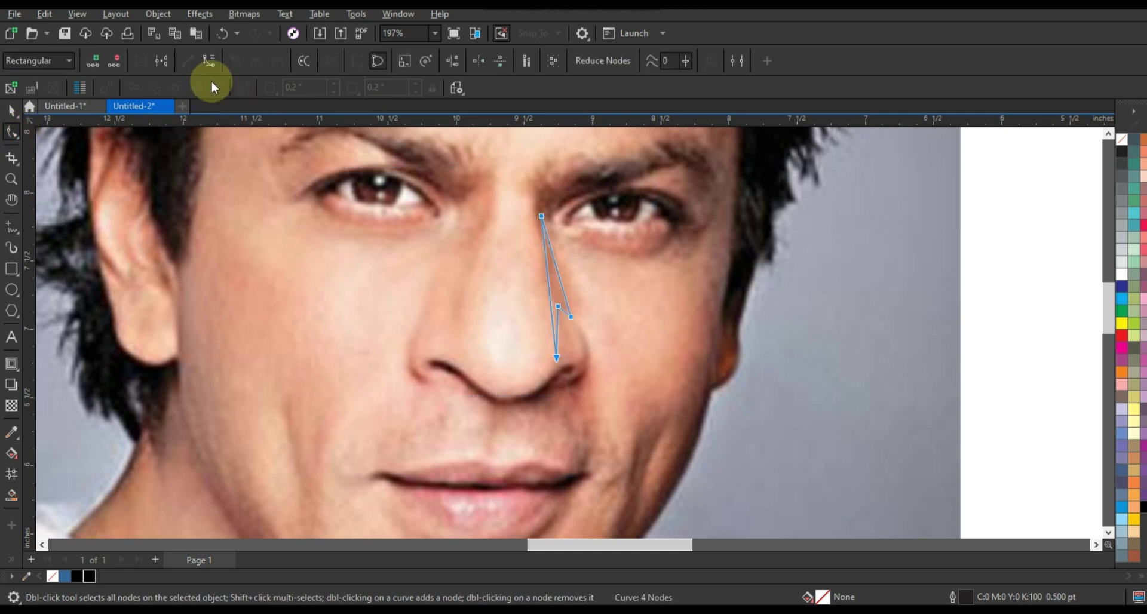
left_click_drag(556, 334, 557, 329)
left_click_drag(564, 285, 559, 286)
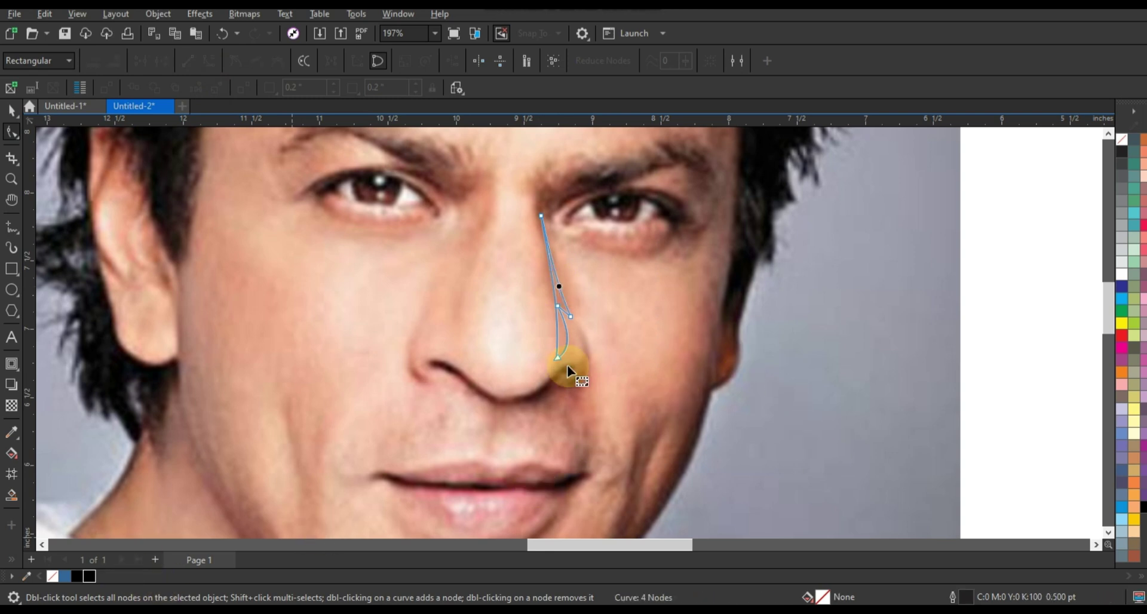
left_click(557, 338)
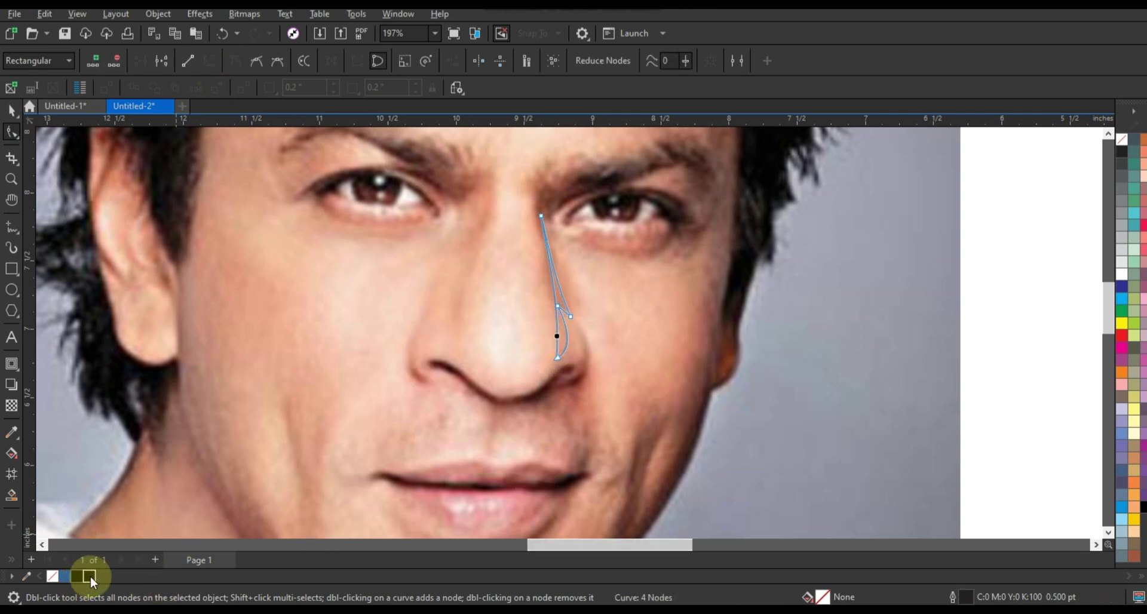
- Fill the nose-side shadow black and draw a closed ten-point outline about 1.06 inches wide along the underside of the nose
left_click(76, 576)
left_click(11, 228)
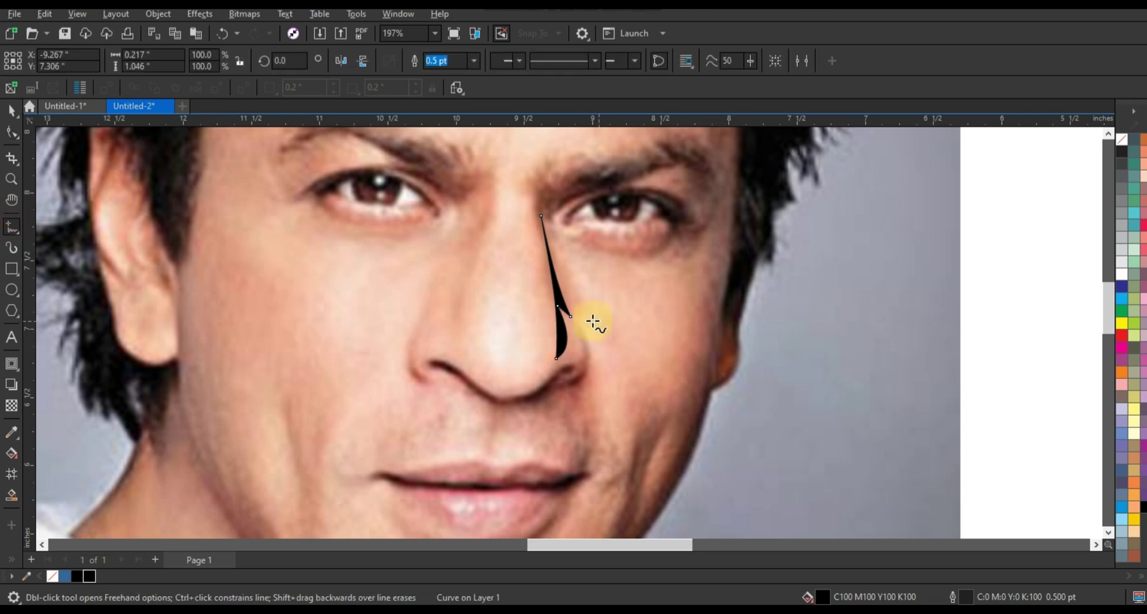
left_click(579, 321)
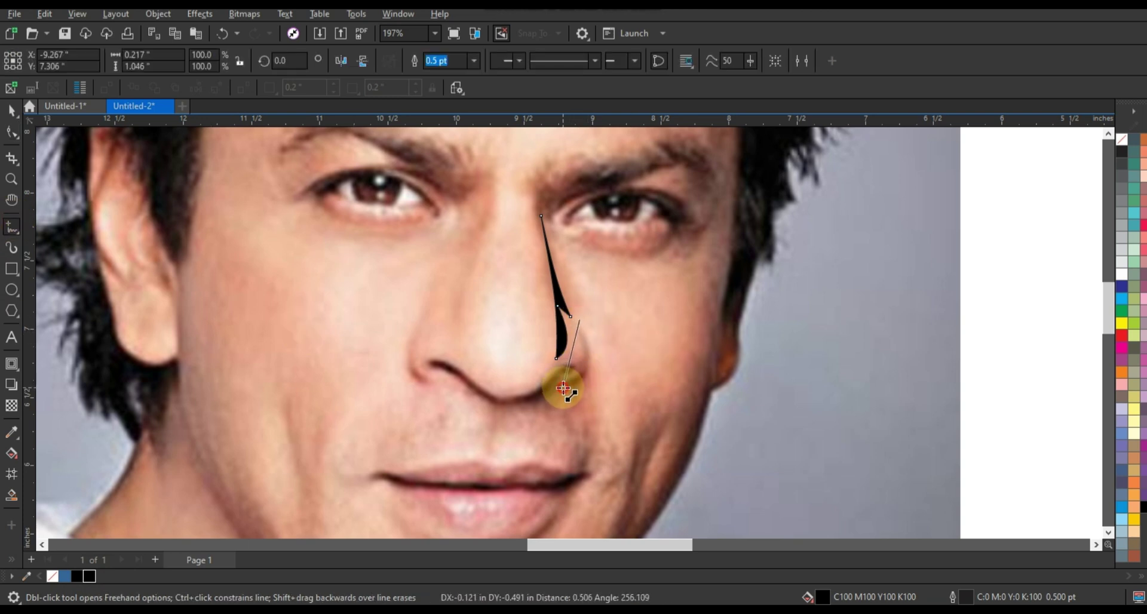
left_click(566, 375)
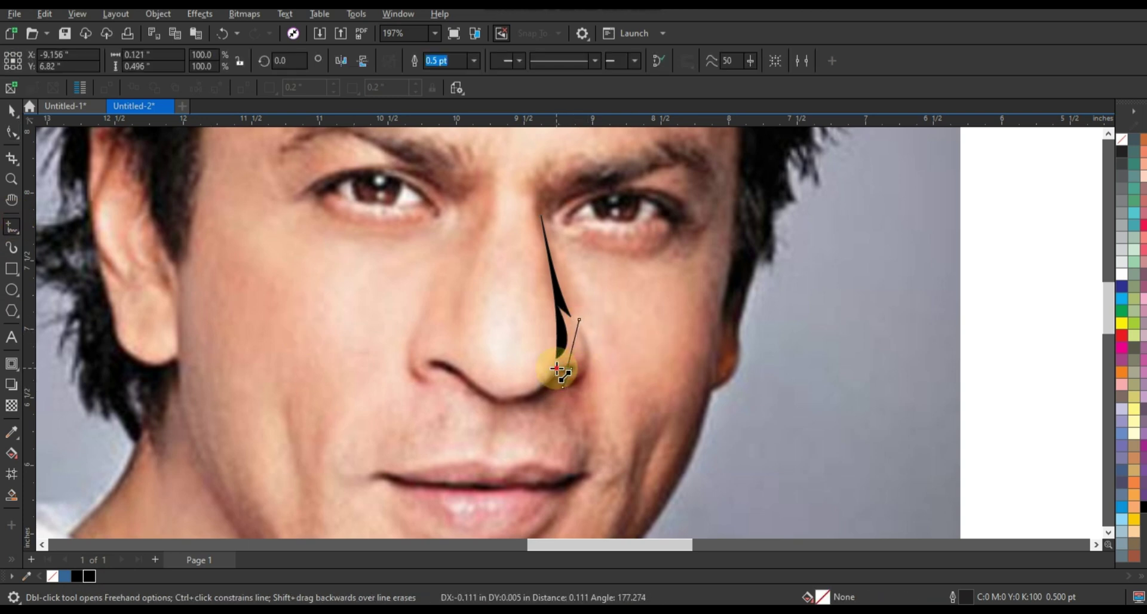
double_click(557, 368)
double_click(510, 397)
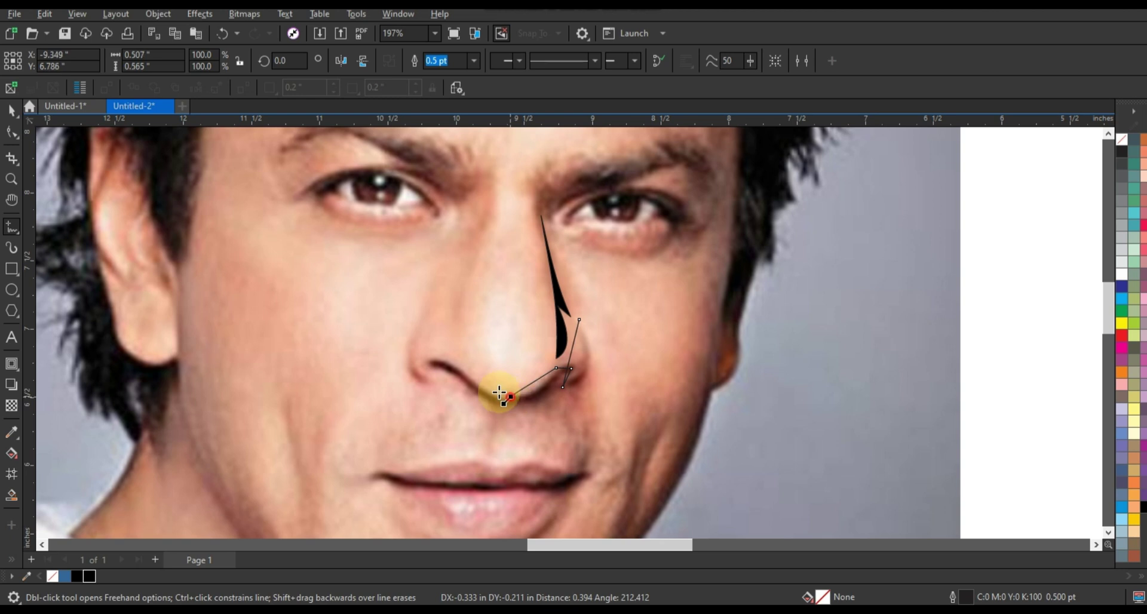
double_click(436, 366)
double_click(497, 402)
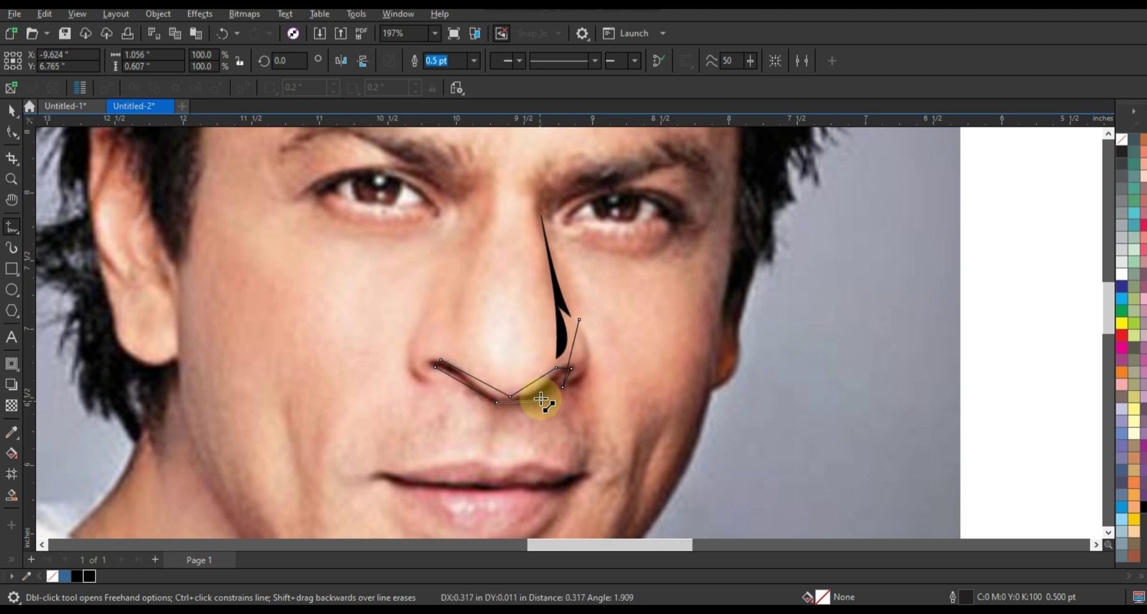
double_click(558, 388)
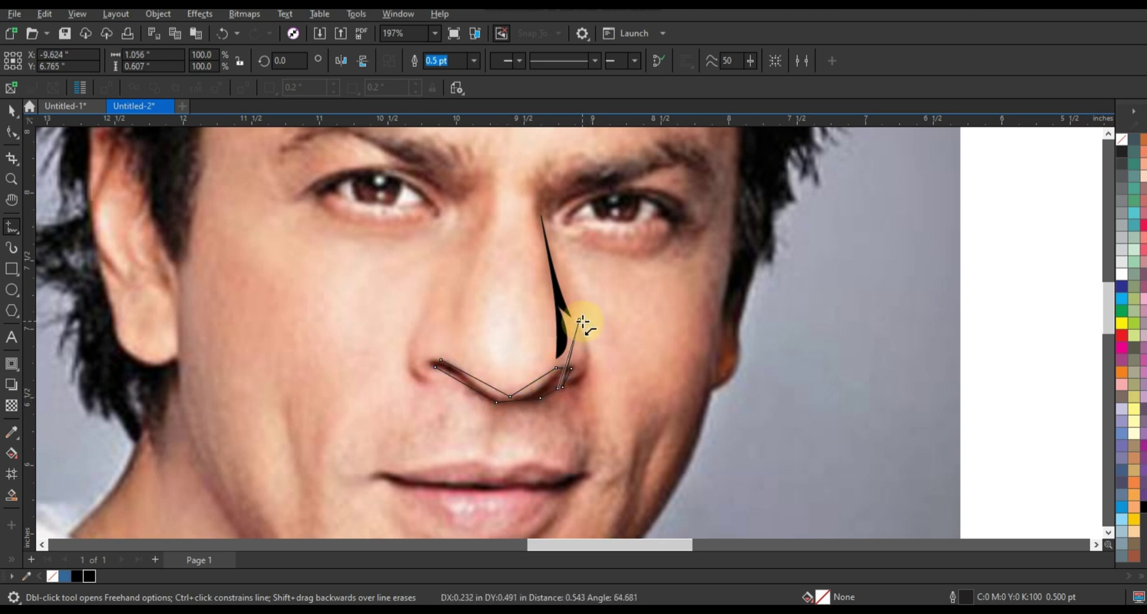
double_click(579, 321)
- Convert the under-nose outline's segments to curves and bend its right-hand edges around the nostril and up the nose wing
left_click(11, 132)
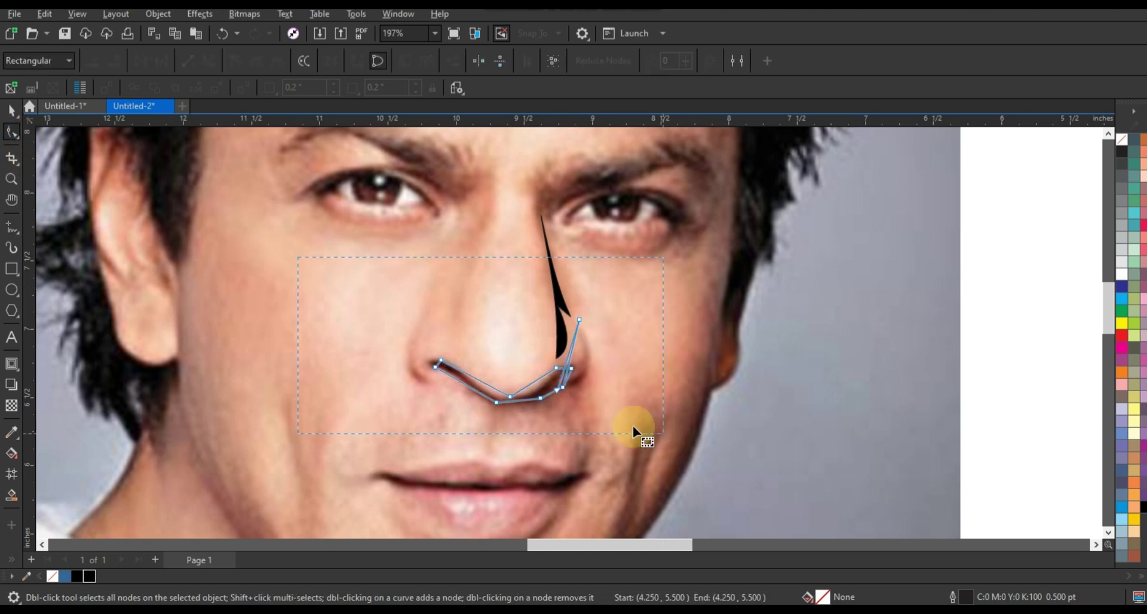
key("shift+F2")
left_click(209, 61)
scroll(420, 204, "down", 1)
left_click(707, 336)
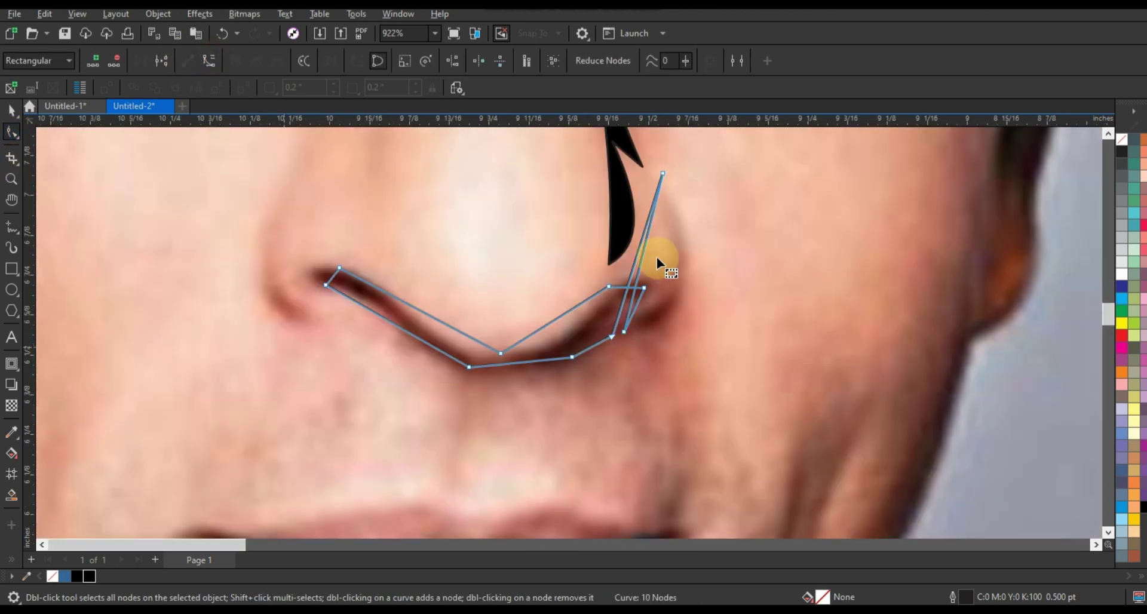
left_click_drag(641, 257, 683, 285)
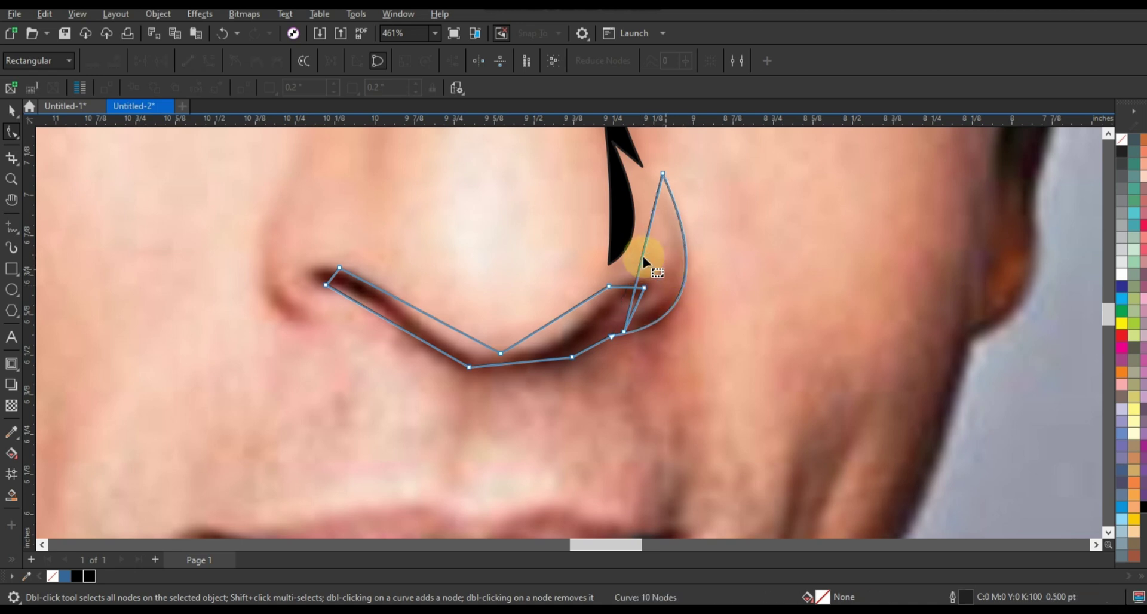
left_click_drag(644, 258, 671, 270)
left_click_drag(626, 285, 570, 325)
left_click(609, 286)
- Bend the upper, left-hand and lower edges of the under-nose outline to follow the nose tip and left-hand nostril
left_click(448, 331)
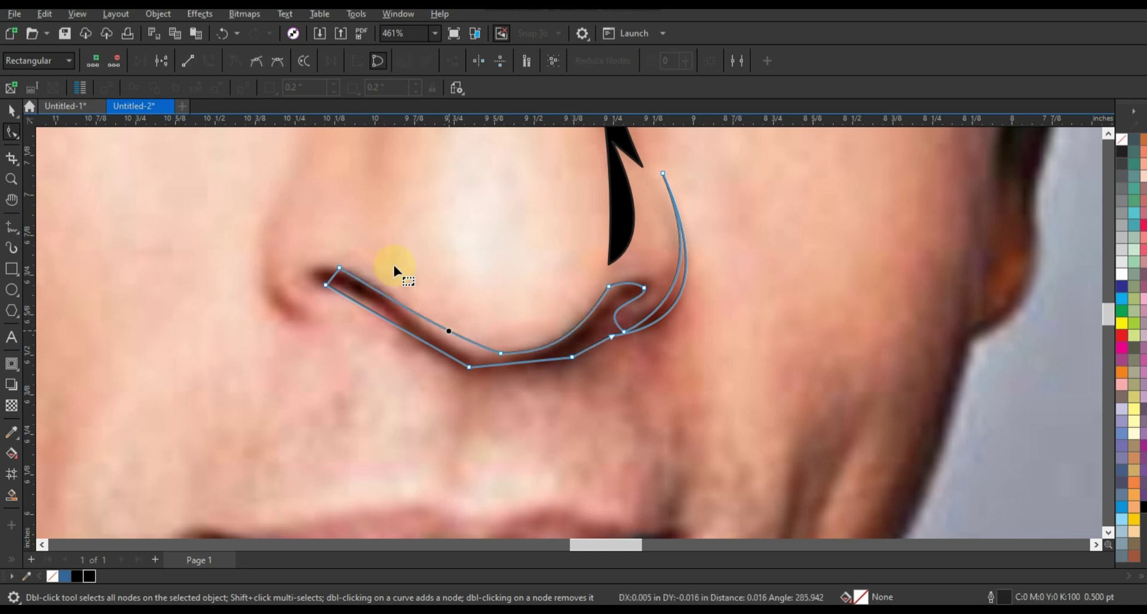
left_click(339, 269)
left_click_drag(451, 336, 397, 297)
left_click(329, 271)
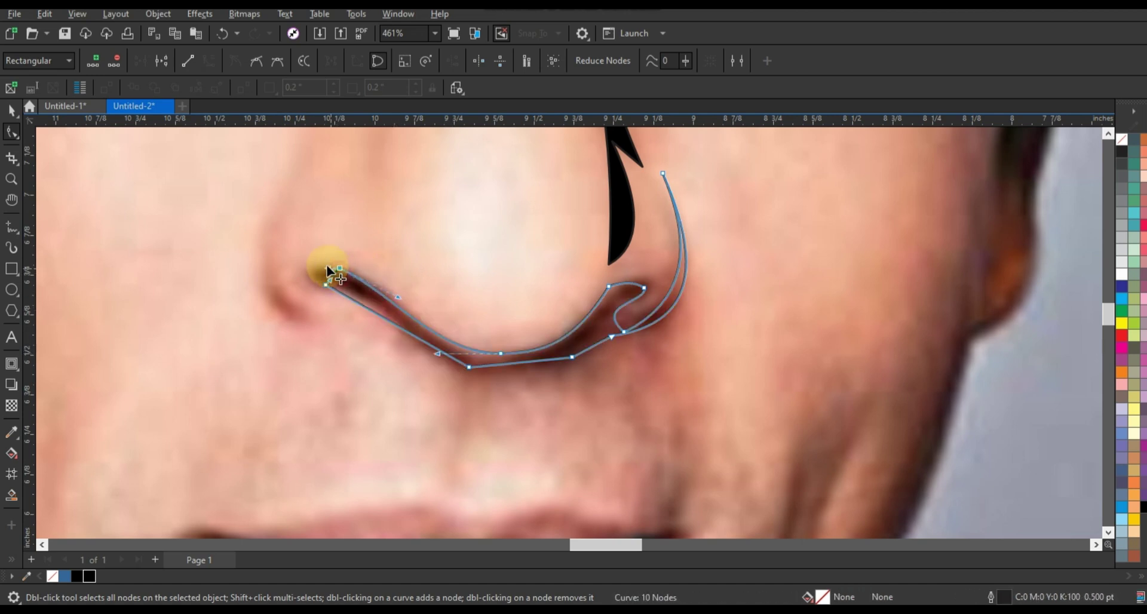
left_click_drag(327, 266, 318, 275)
left_click_drag(373, 313, 375, 303)
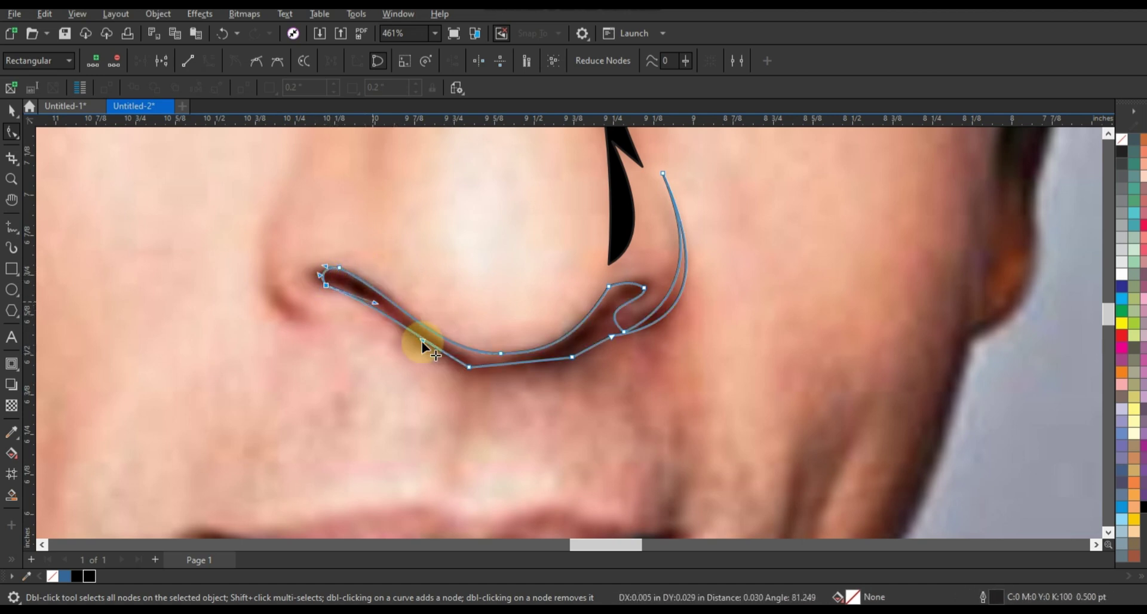
left_click_drag(422, 342, 413, 346)
left_click_drag(483, 367, 498, 371)
- Draw a closed sliver about 0.37 inch tall beside the left-hand nostril and curve it around the nose wing
left_click(11, 227)
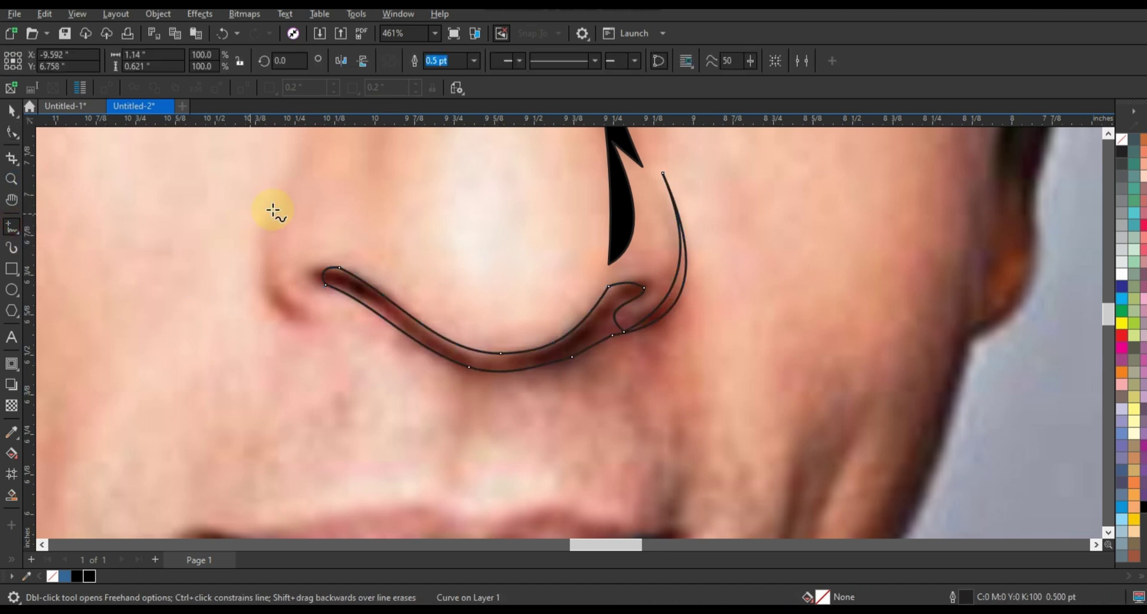
left_click_drag(288, 206, 313, 323)
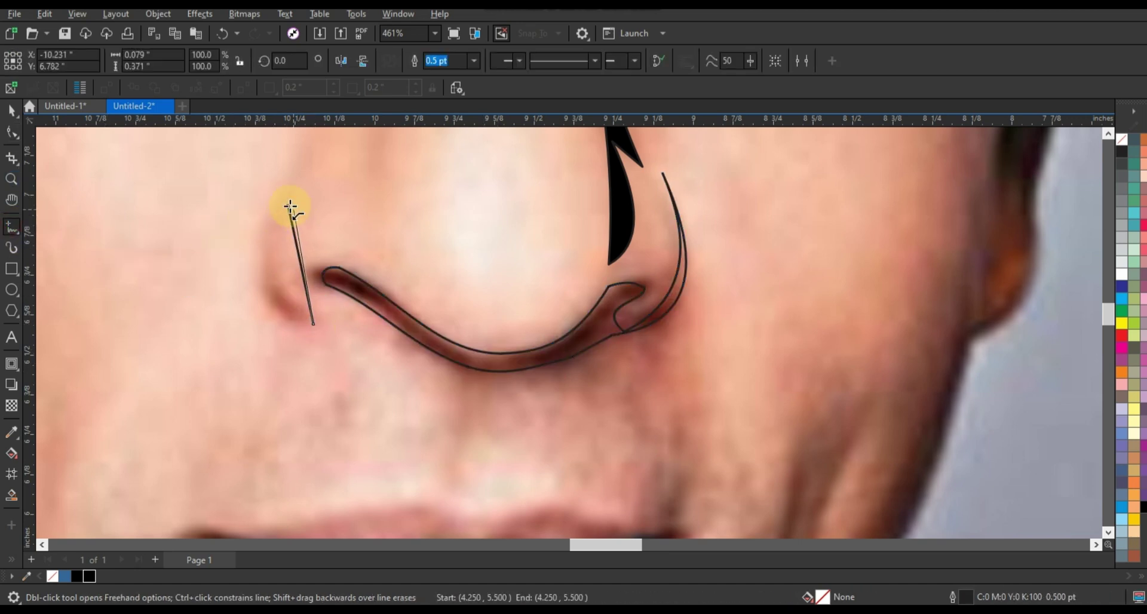
left_click(11, 131)
left_click_drag(155, 174, 379, 352)
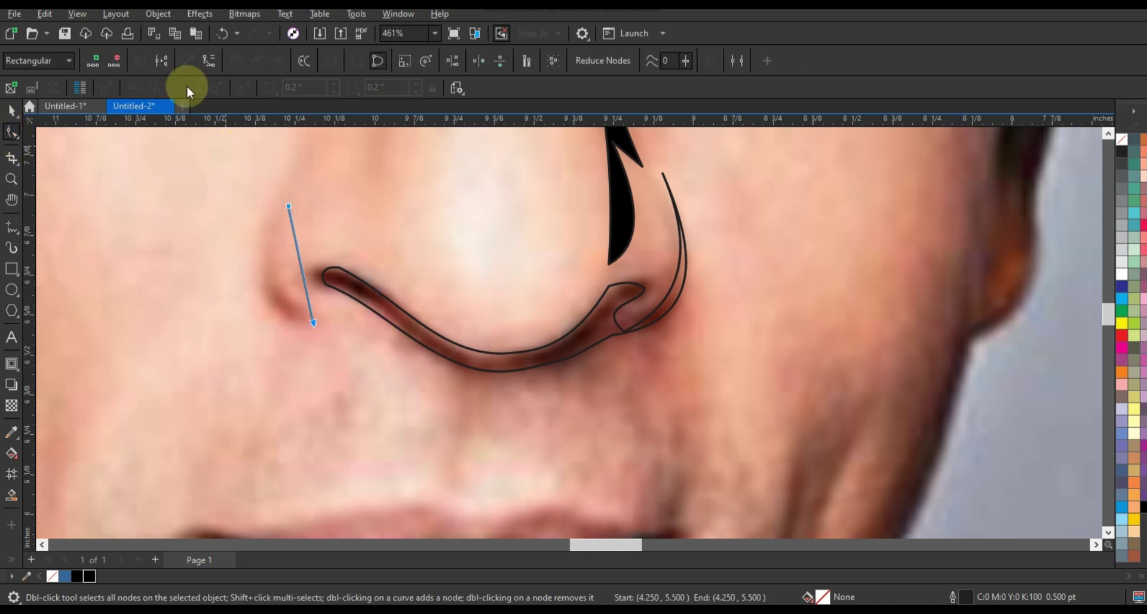
left_click(209, 61)
mouse_move(229, 177)
left_mouse_down()
mouse_move(312, 250)
mouse_move(266, 234)
left_mouse_up()
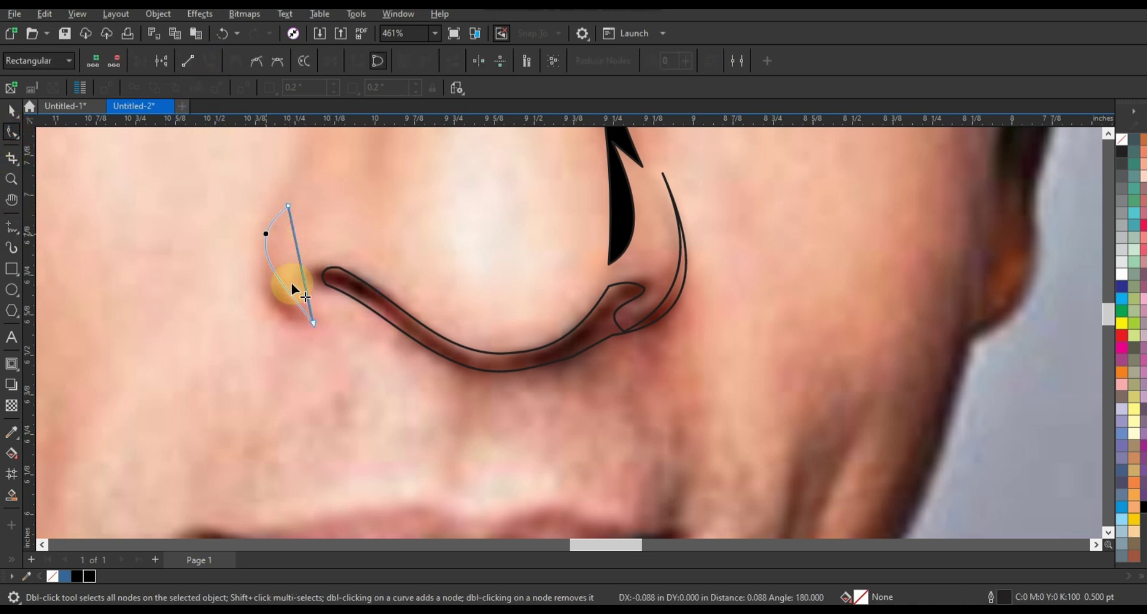
left_click(285, 292)
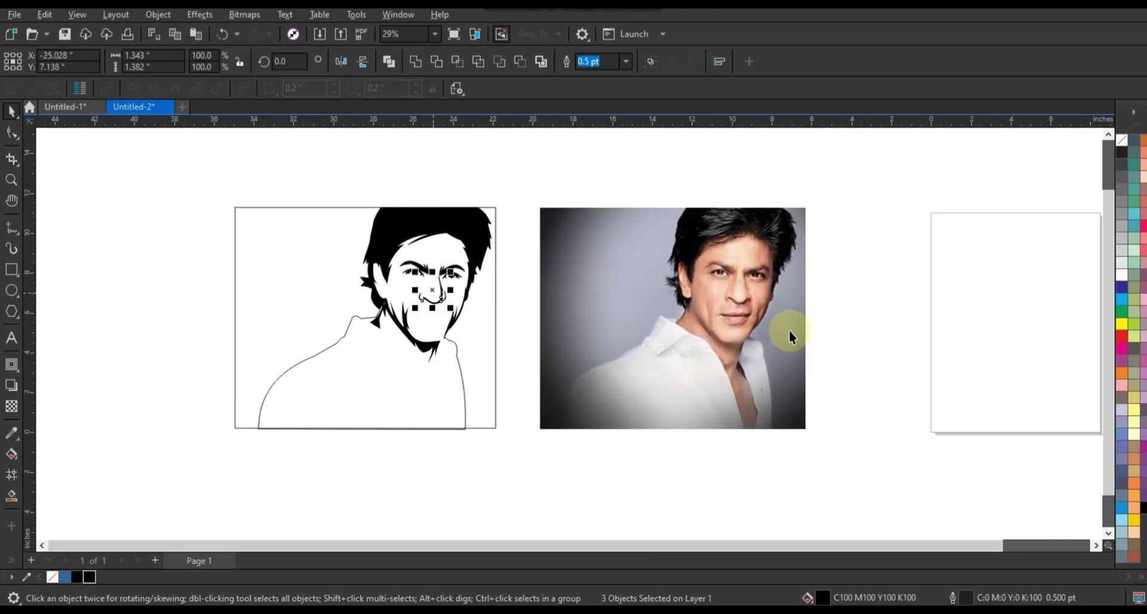
- Start an outline for the dark line between the photo's lips, tracing a jagged upper edge from the left-hand to the right-hand mouth corner
left_click(835, 324)
left_click(686, 361)
key("shift+F2")
key("Escape")
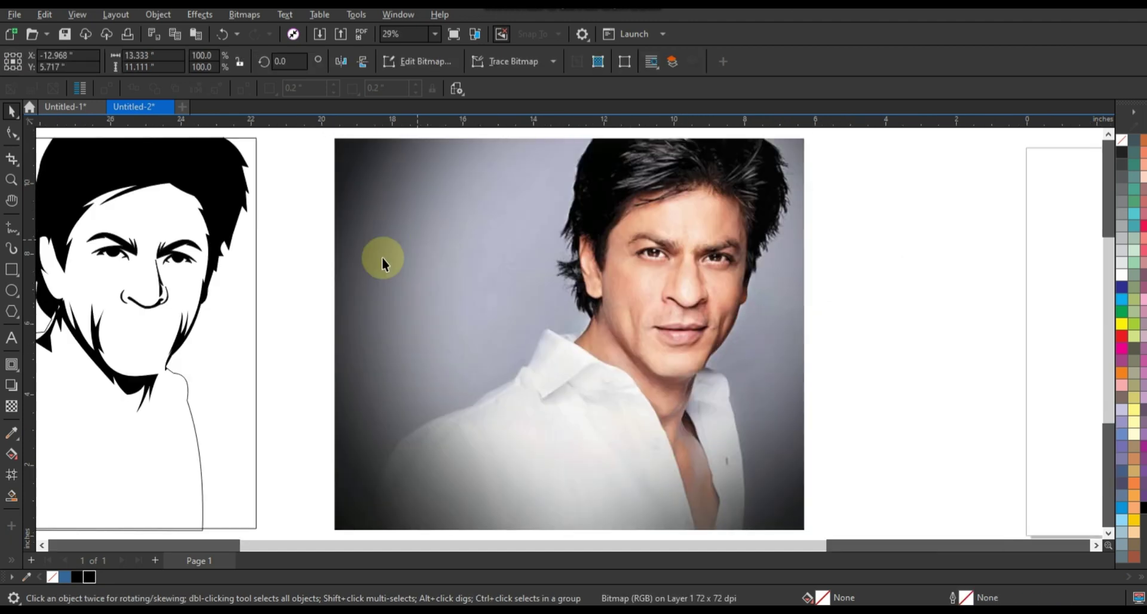
left_click(11, 179)
left_click_drag(550, 283, 805, 378)
left_click_drag(366, 211, 771, 403)
left_click(11, 227)
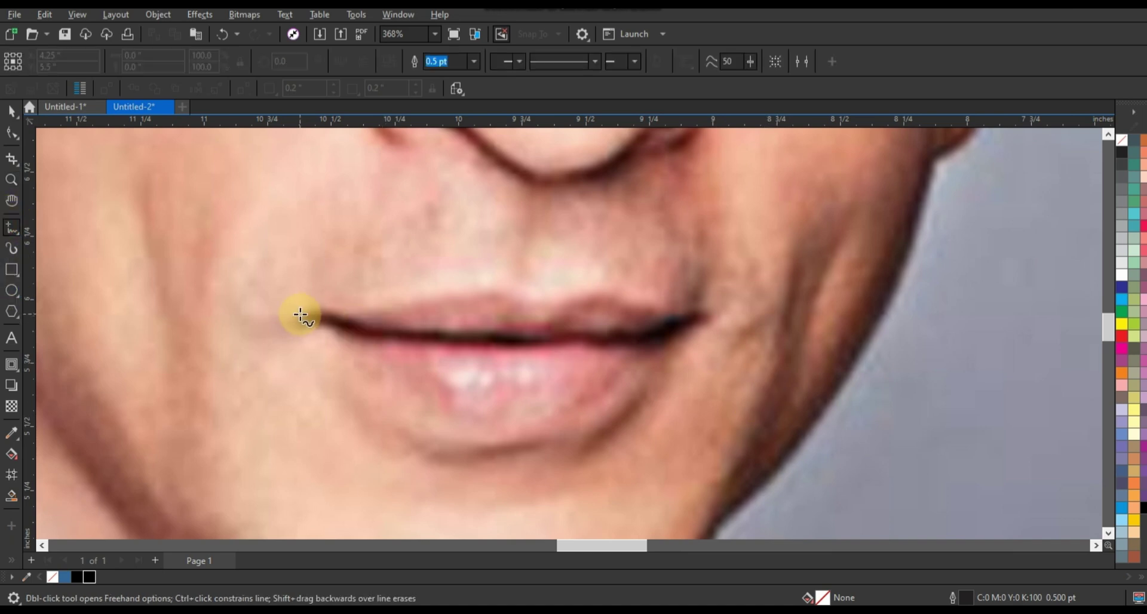
left_click(300, 314)
left_click(368, 325)
left_click(405, 332)
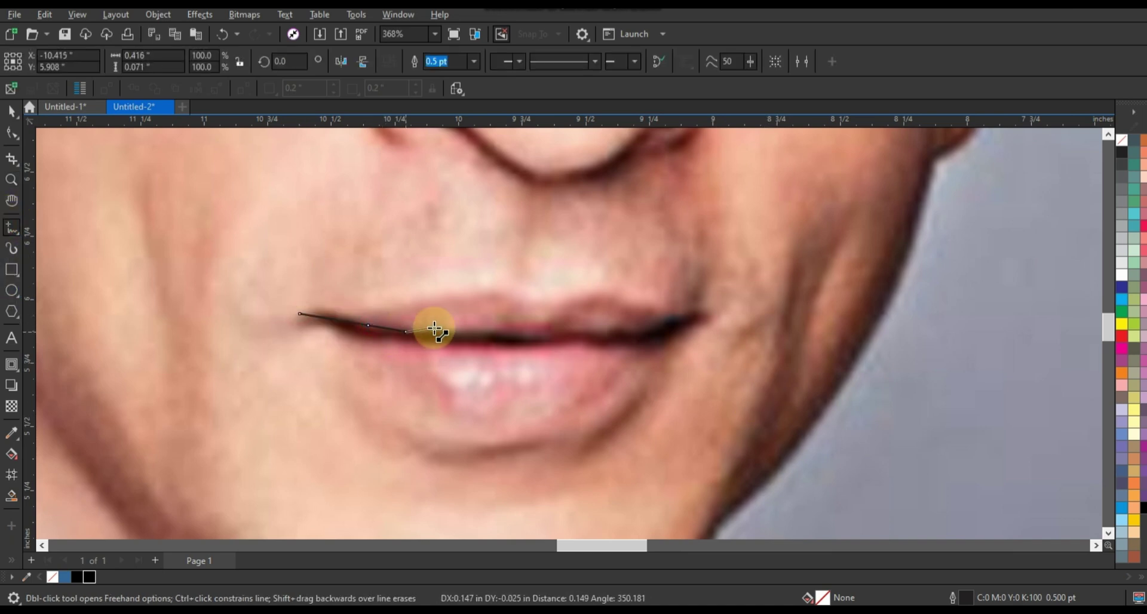
left_click(434, 327)
left_click(451, 335)
left_click(503, 329)
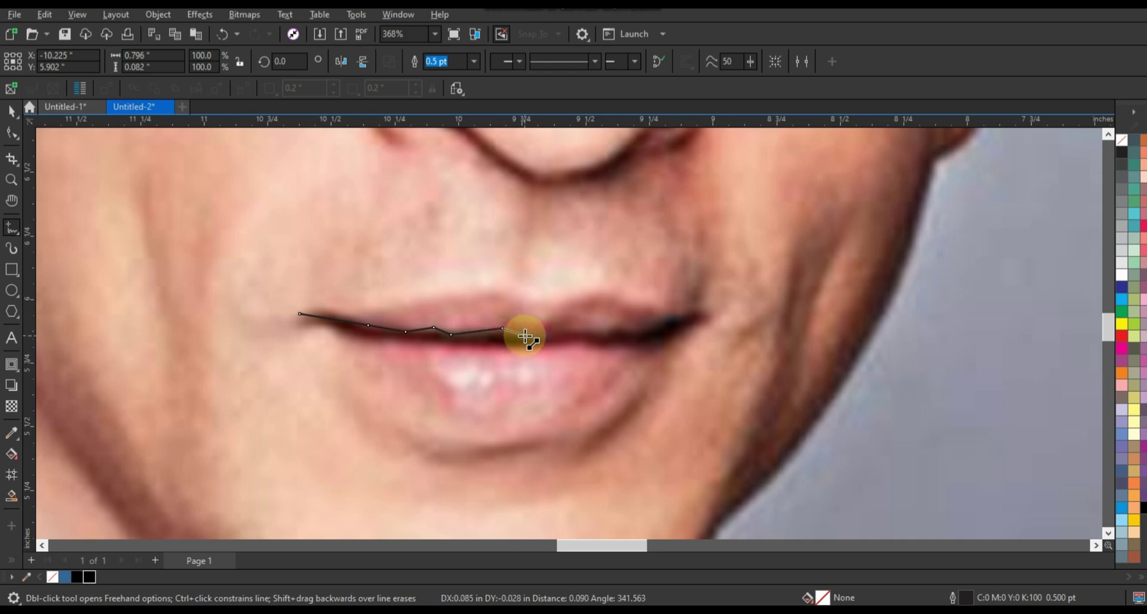
left_click(525, 335)
left_click(547, 328)
left_click(577, 332)
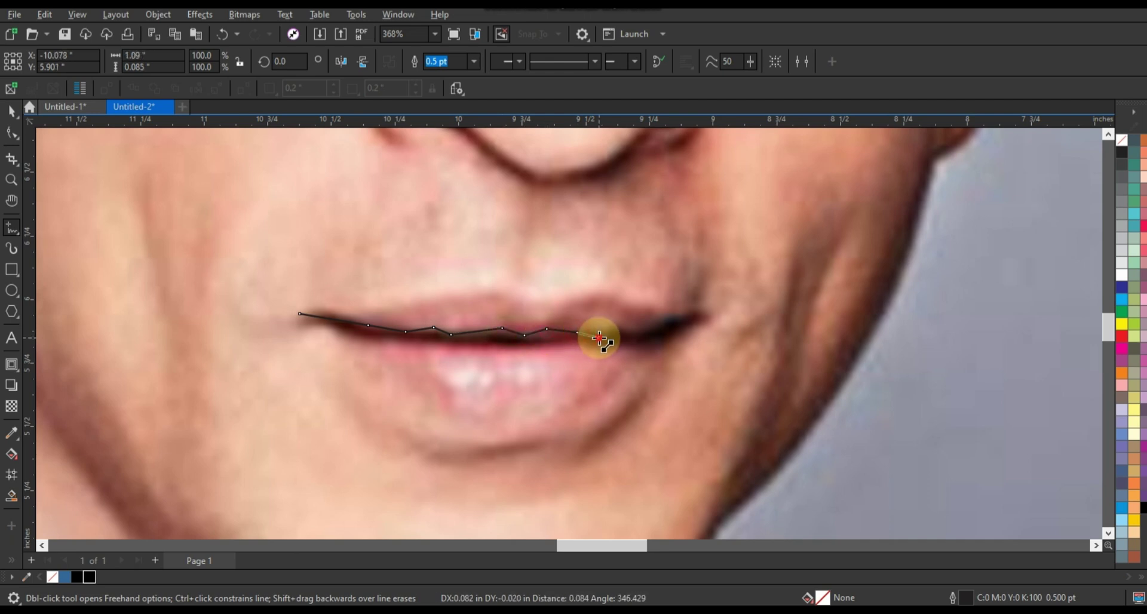
double_click(598, 338)
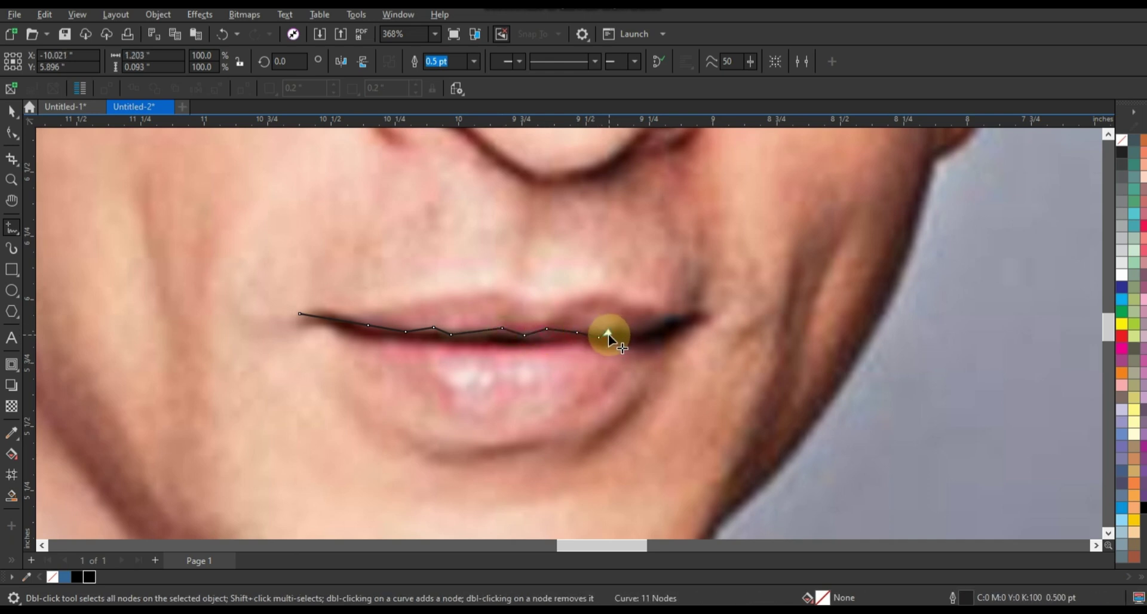
left_click(620, 332)
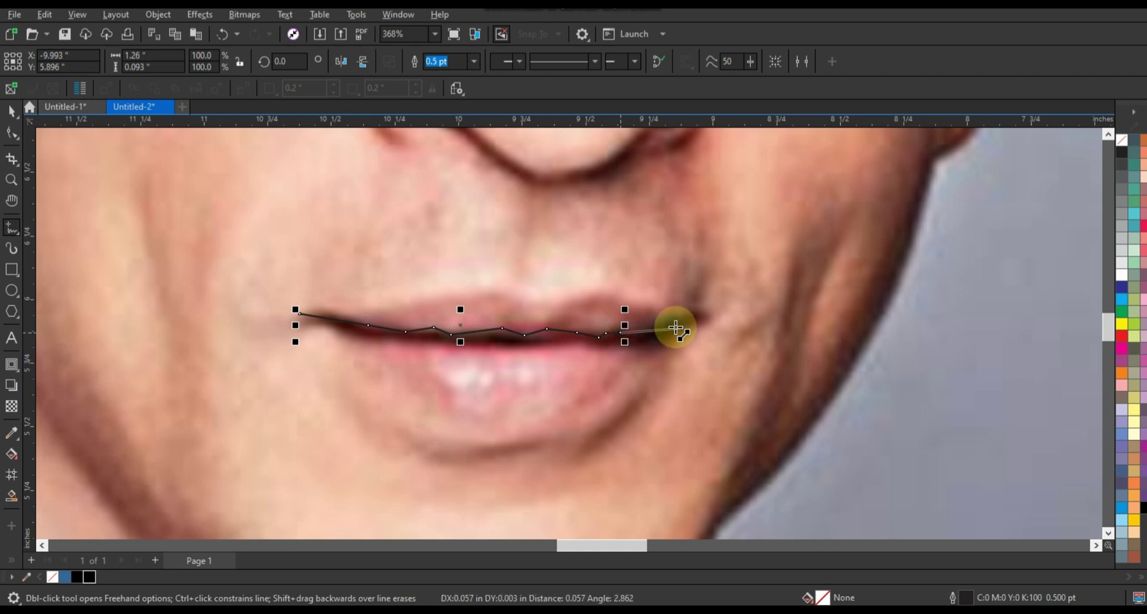
left_click(658, 326)
left_click(665, 319)
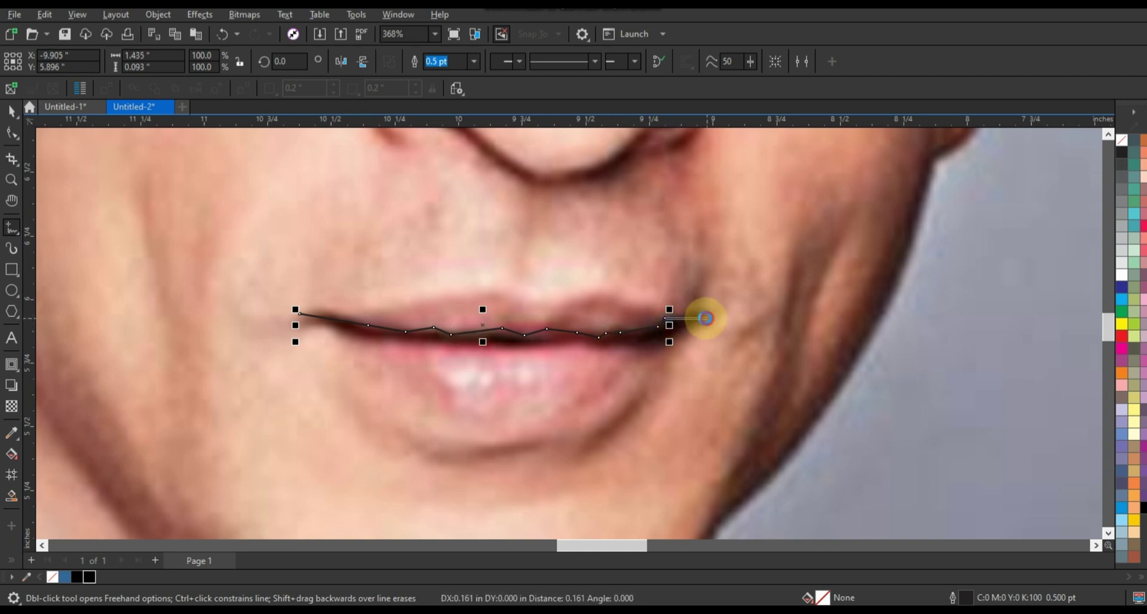
left_click(708, 318)
- Trace the lower edge of the mouth line back to its starting corner, closing a shape about 1.6 inches wide, and fill it black
left_click(658, 346)
left_click(630, 343)
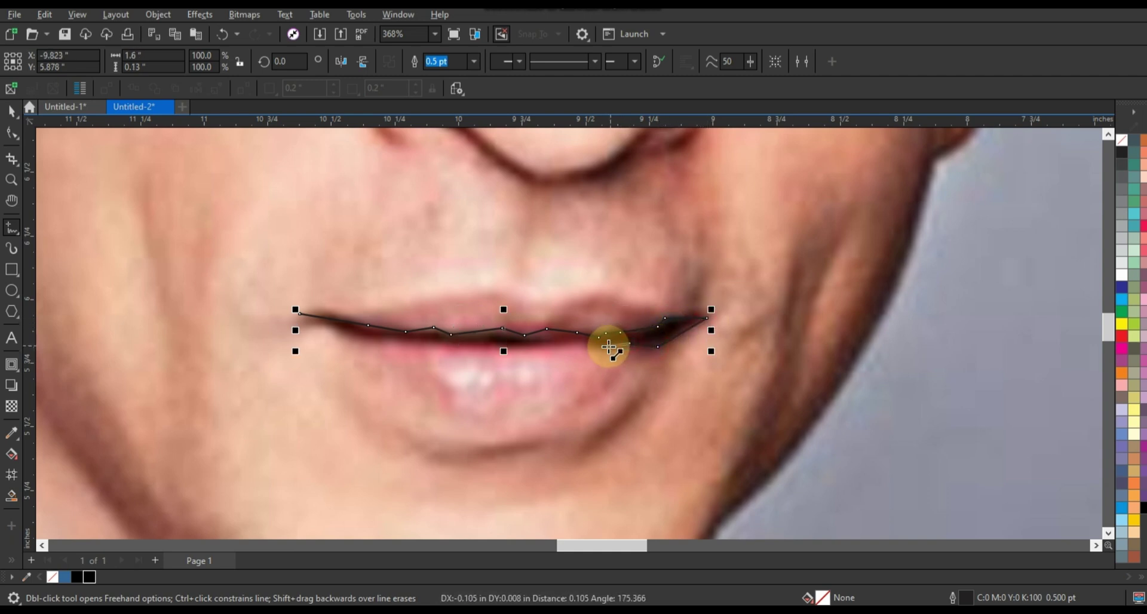
left_click(609, 345)
left_click(574, 339)
left_click(528, 345)
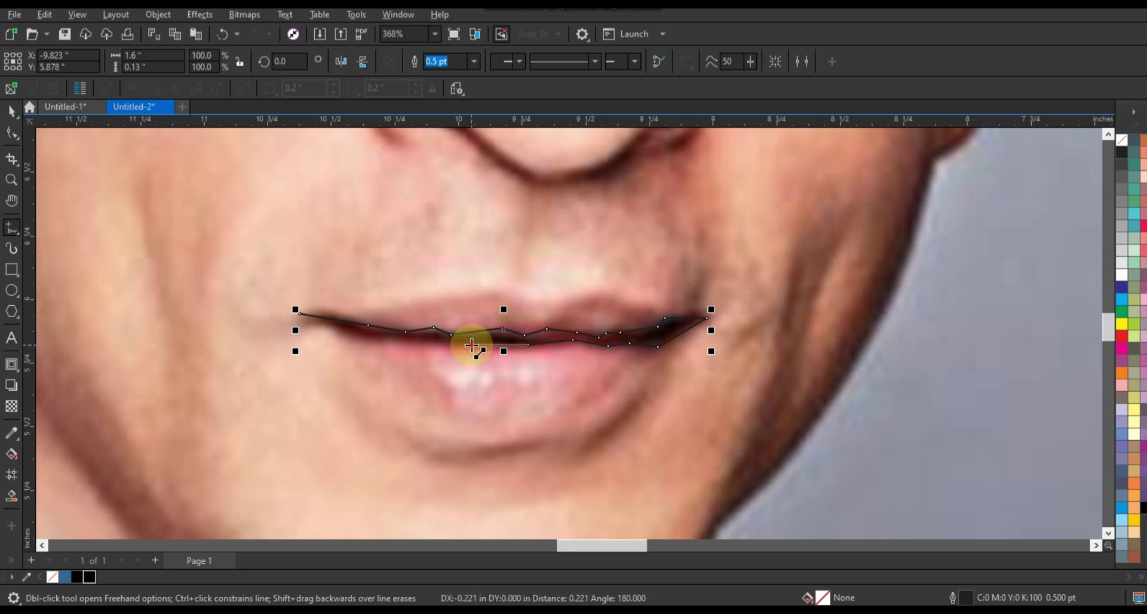
left_click(472, 345)
left_click(420, 345)
left_click(379, 338)
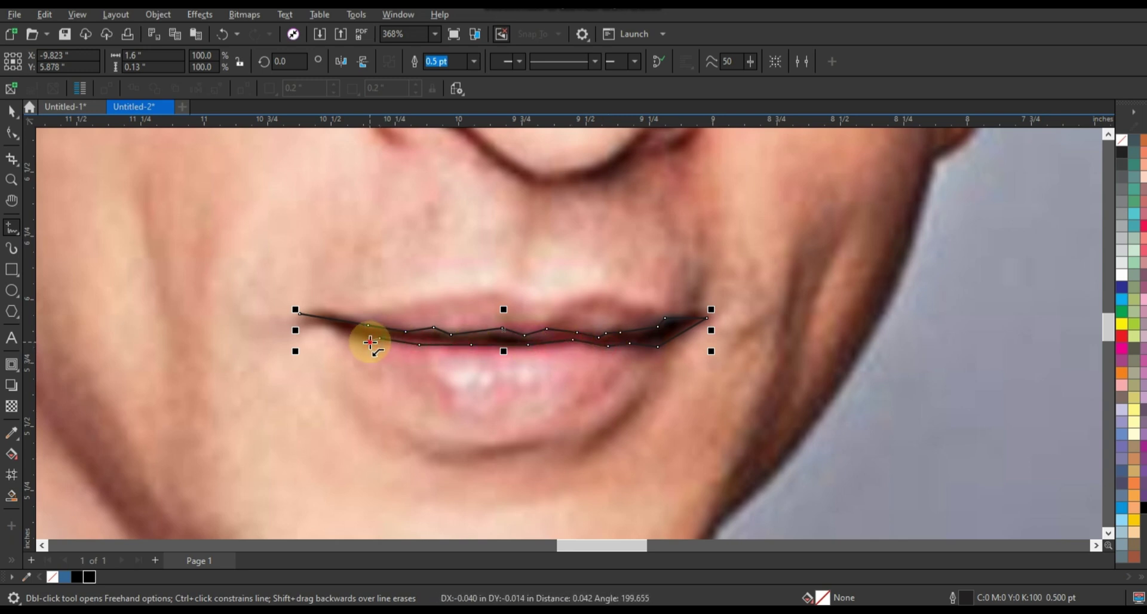
left_click(370, 342)
left_click(300, 314)
left_click(12, 111)
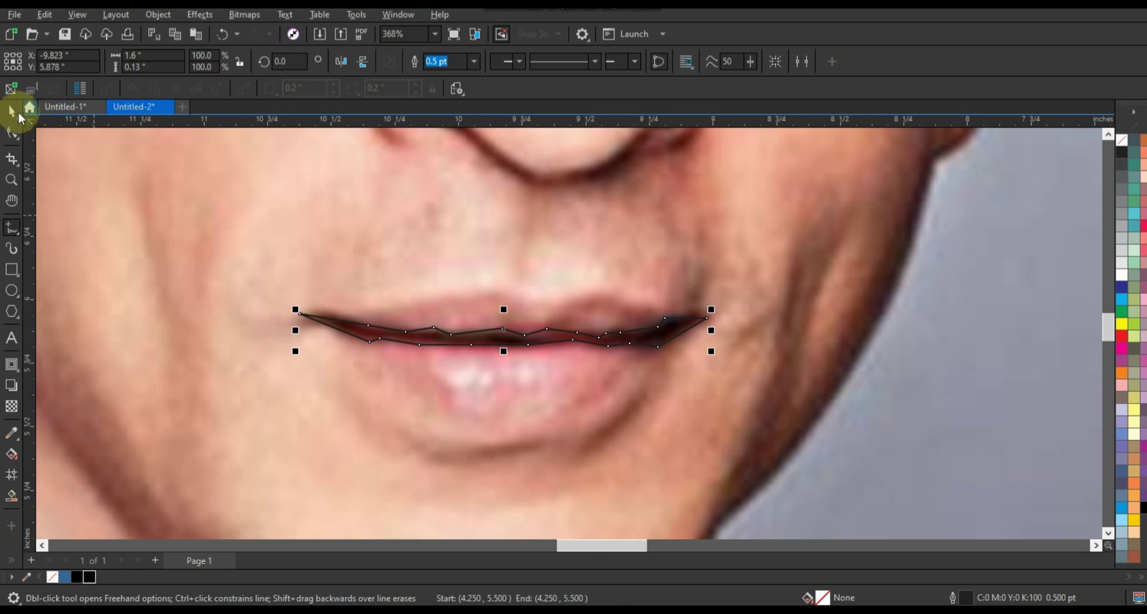
left_click(89, 577)
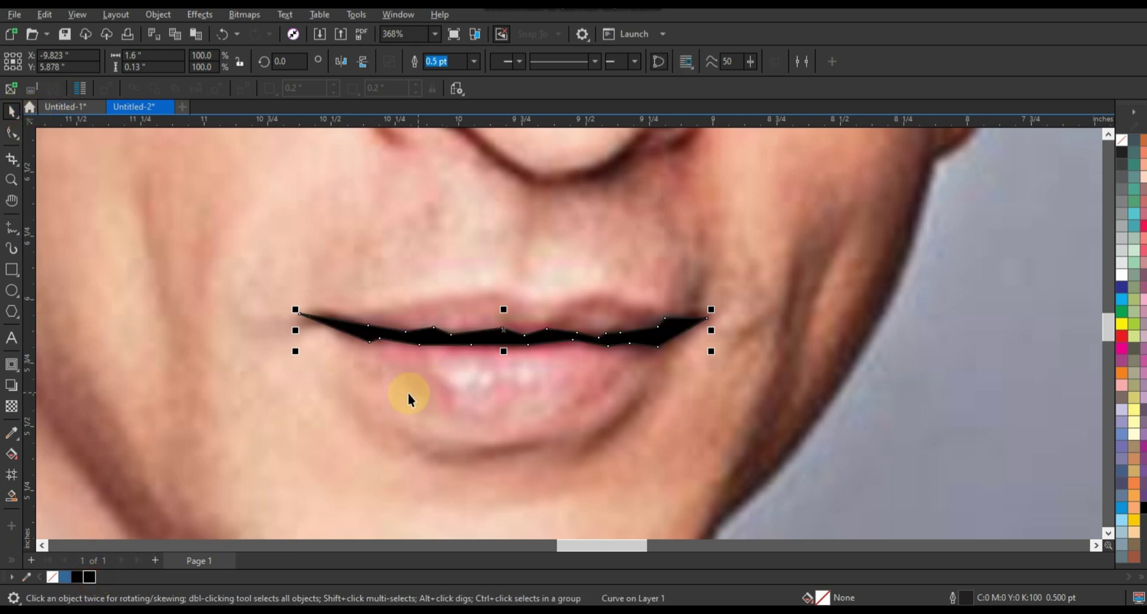
- Sketch four closed freehand lip shadows: one below the lower lip, one on its right-hand side, and two along the upper lip
left_click(12, 228)
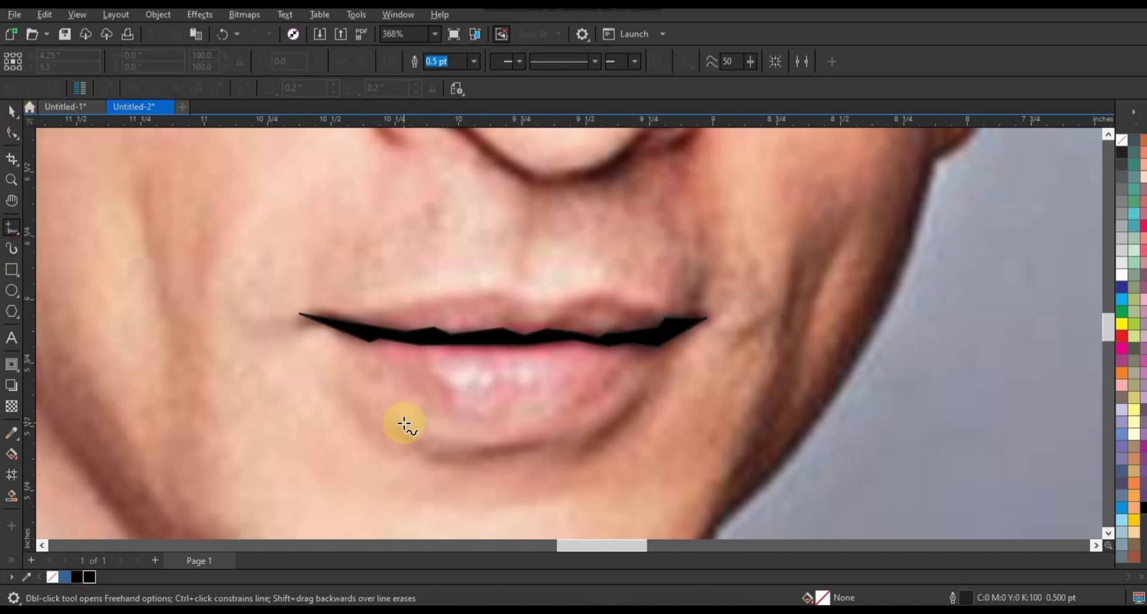
mouse_move(405, 425)
left_mouse_down()
mouse_move(547, 441)
mouse_move(448, 455)
mouse_move(402, 425)
left_mouse_up()
mouse_move(654, 371)
left_mouse_down()
mouse_move(621, 430)
mouse_move(586, 447)
mouse_move(654, 372)
left_mouse_up()
mouse_move(650, 320)
left_mouse_down()
mouse_move(566, 307)
mouse_move(657, 320)
left_mouse_up()
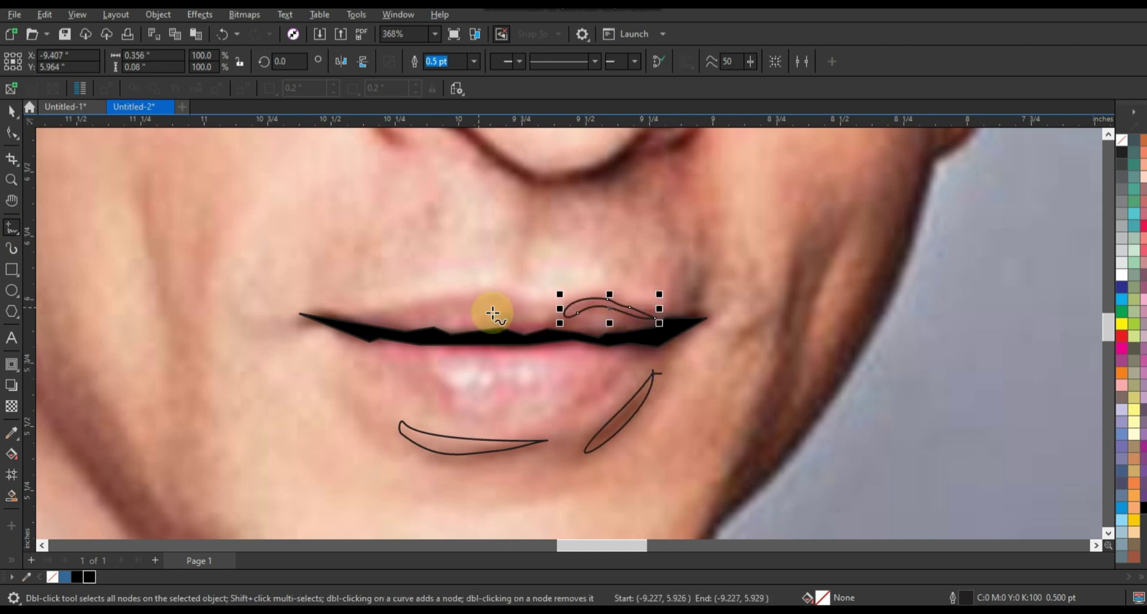
mouse_move(534, 323)
left_mouse_down()
mouse_move(510, 321)
mouse_move(490, 303)
mouse_move(377, 320)
mouse_move(488, 297)
mouse_move(537, 323)
left_mouse_up()
- Select all five mouth shapes on the photo and fill them black
left_click(11, 112)
scroll(647, 322, "down", 3)
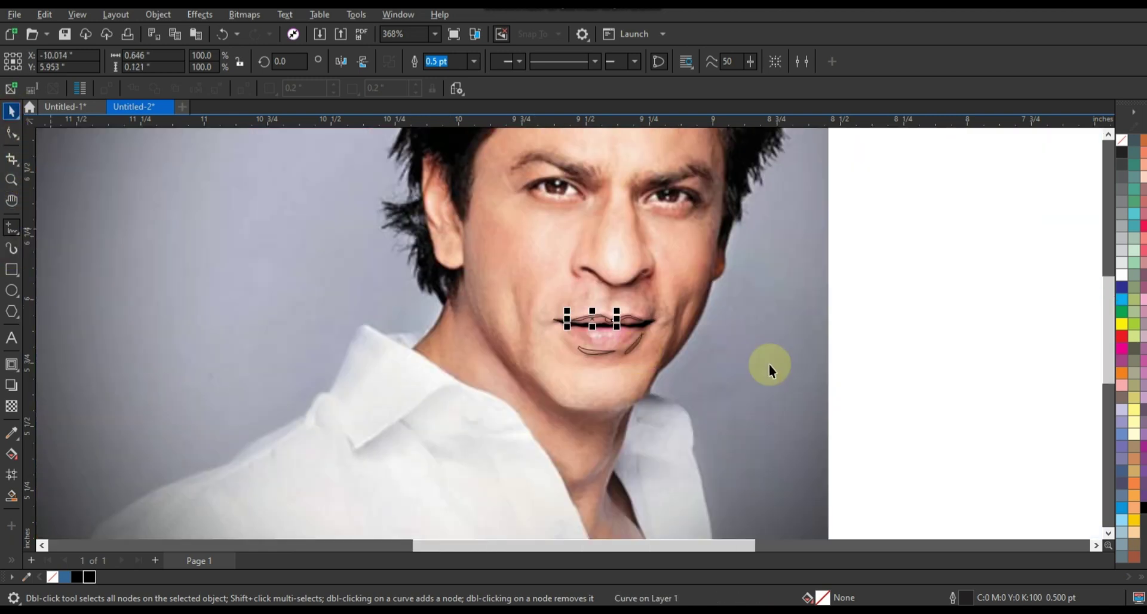
left_click_drag(890, 293, 436, 375)
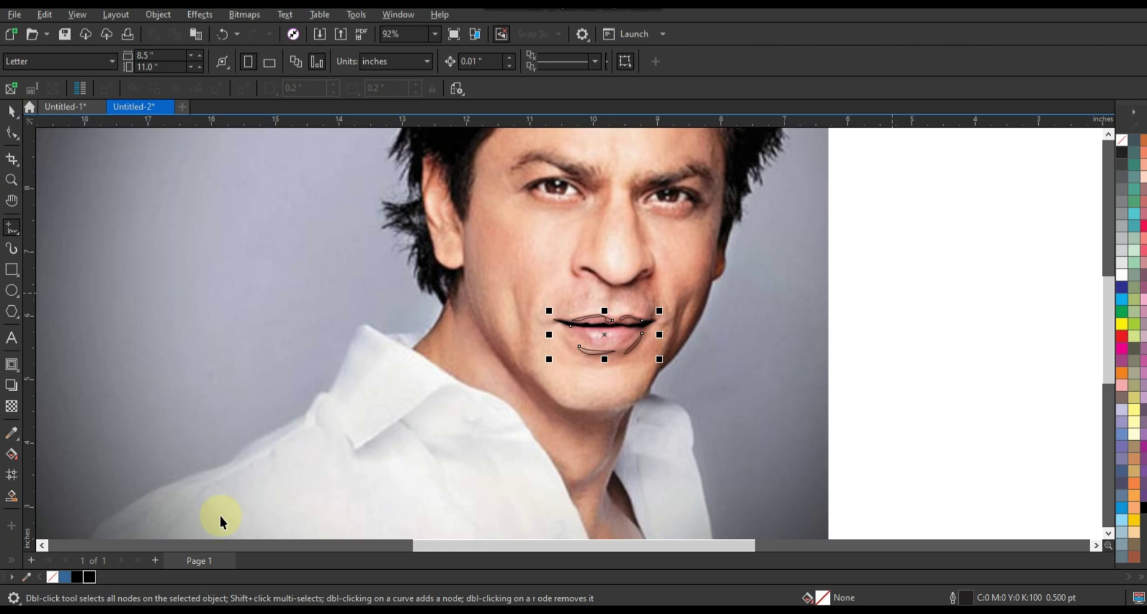
left_click(89, 577)
scroll(679, 358, "down", 2)
left_click(670, 357)
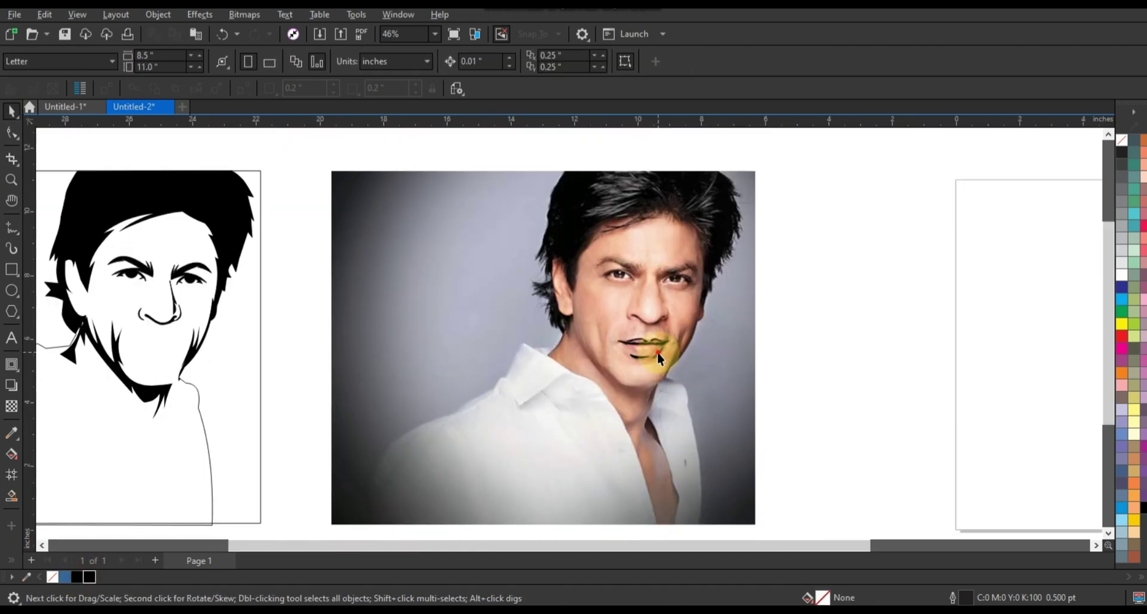
- Close the shadow outline at the lower lip's right-hand side by joining its two upper end nodes
left_click(657, 353)
key("shift+F2")
left_click(11, 133)
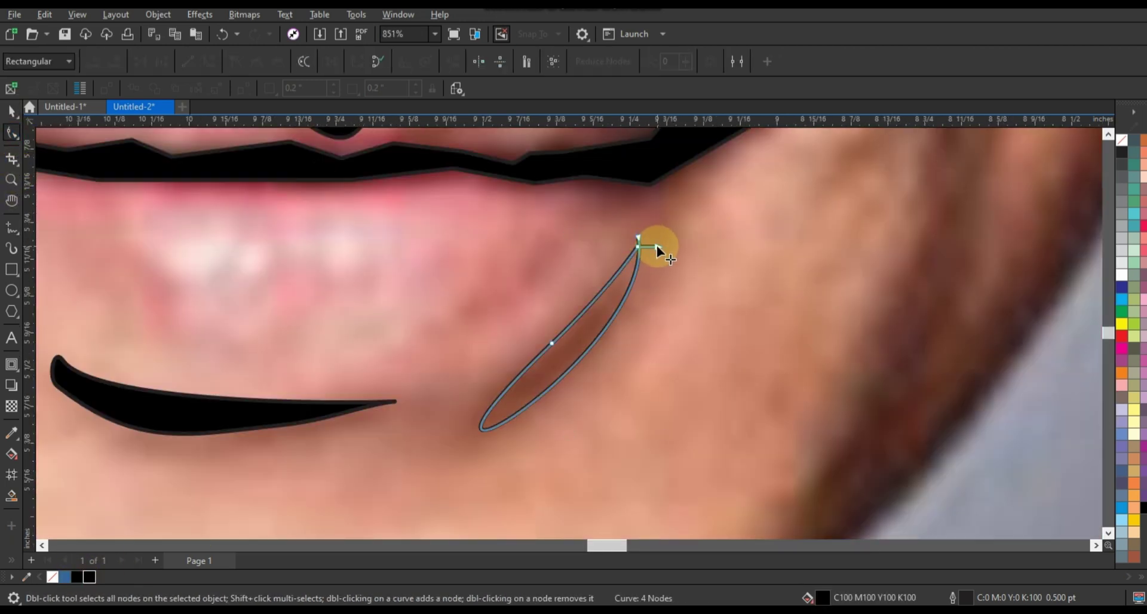
left_click_drag(658, 247, 638, 239)
left_click(13, 111)
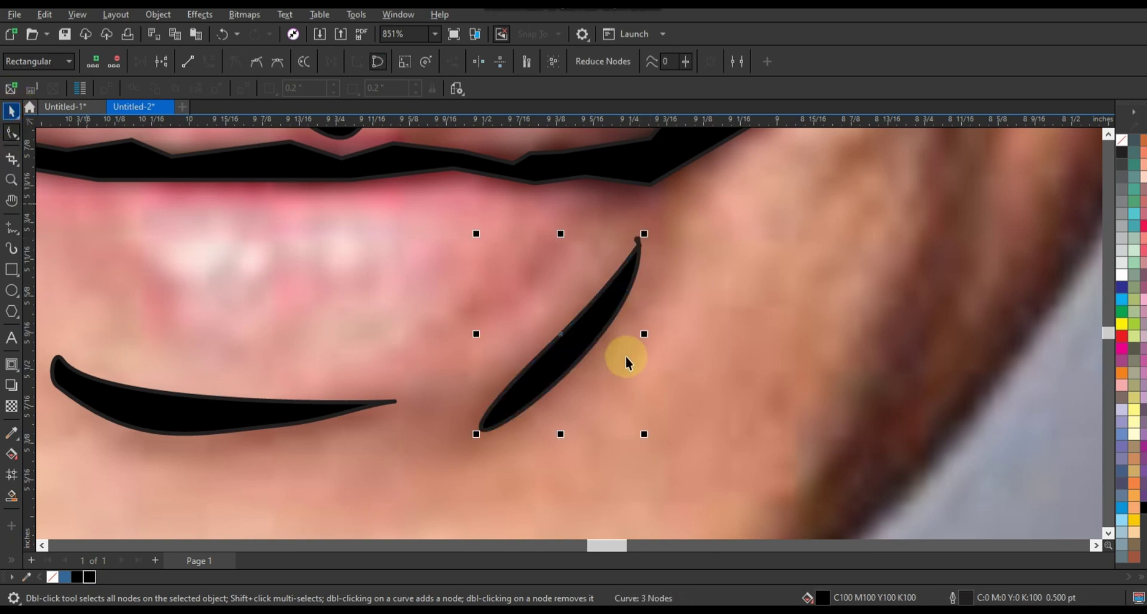
- Select the five mouth shapes on the photo and move them onto the matching place on the silhouette's face
scroll(626, 356, "down", 6)
left_click_drag(582, 391, 522, 388)
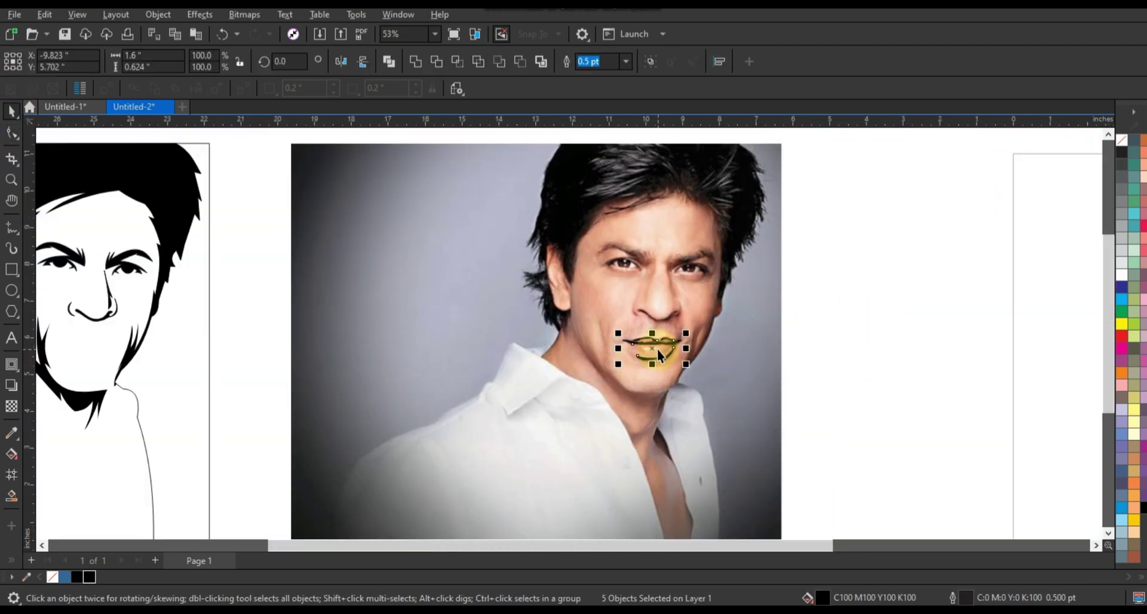
left_click_drag(653, 350, 93, 358)
left_click(230, 364)
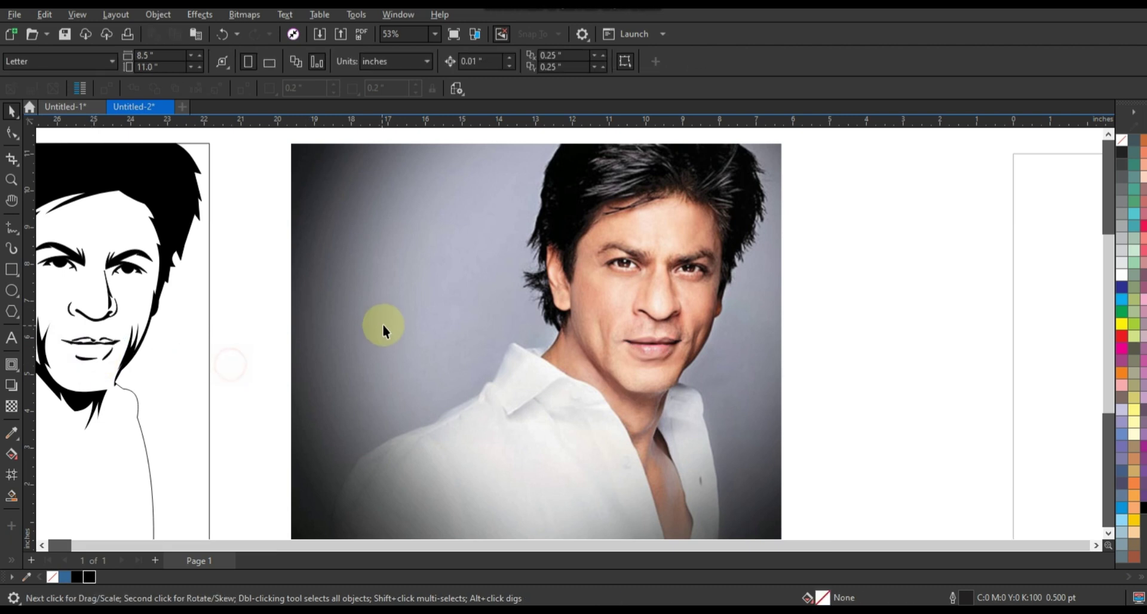
- Sketch a closed, jagged freehand shadow about 0.28 by 0.33 inches between the photo's nose tip and upper lip
scroll(383, 325, "down", 2)
scroll(62, 185, "up", 2)
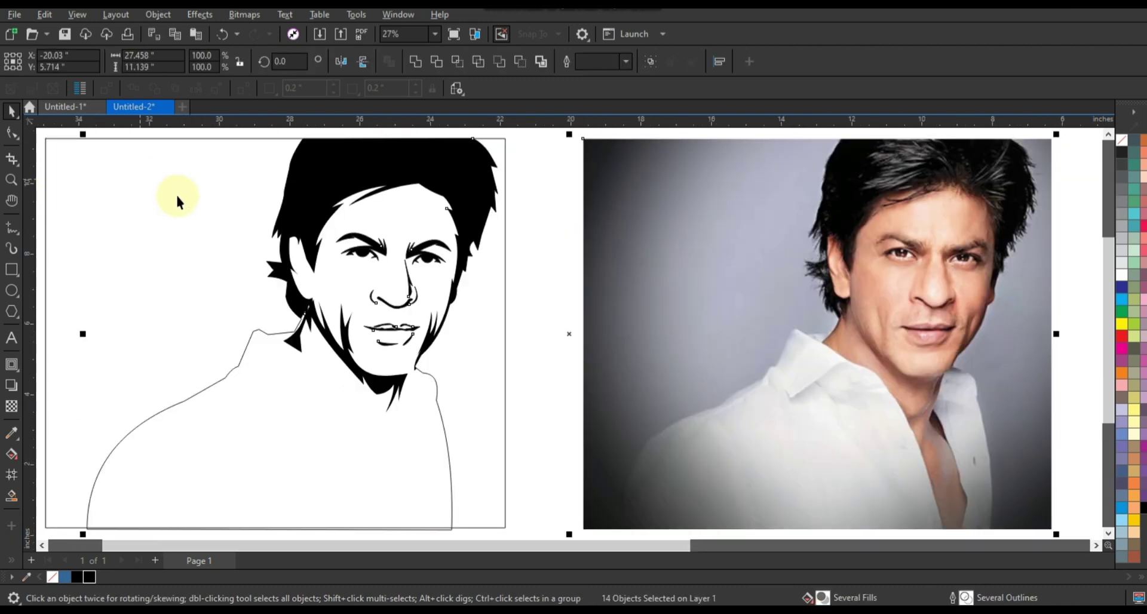
key("z")
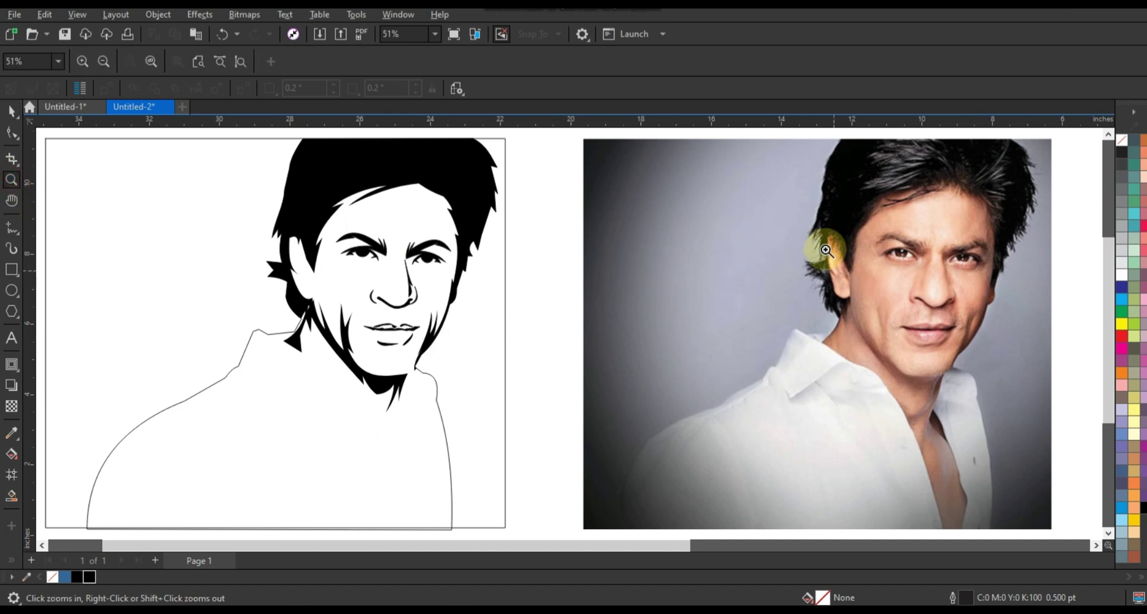
left_click_drag(825, 251, 1009, 384)
left_click_drag(461, 225, 845, 420)
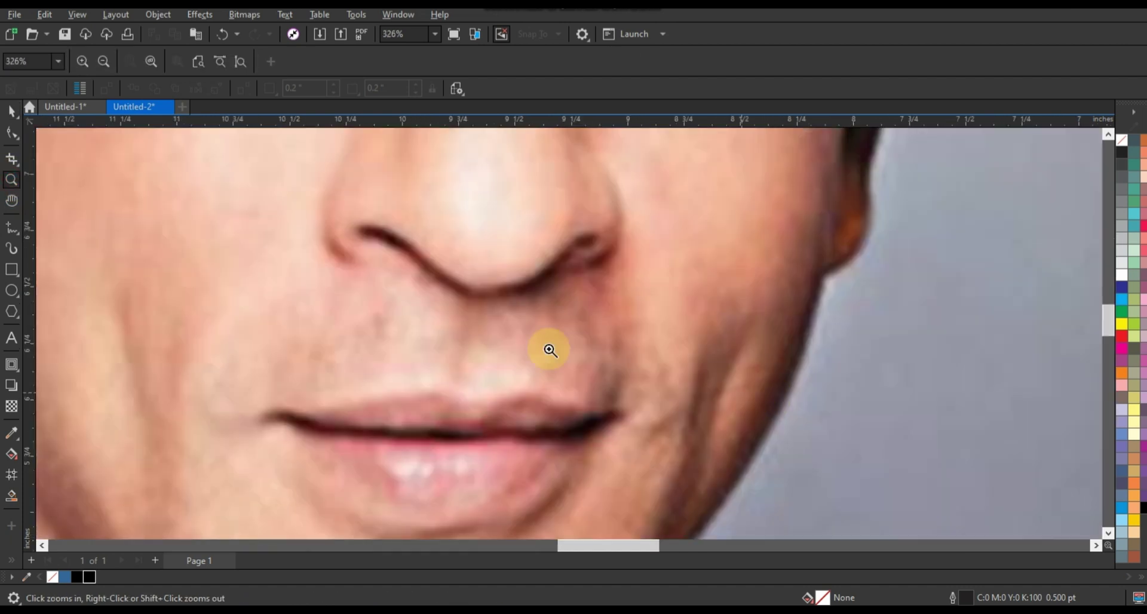
left_click(11, 227)
left_click(436, 298)
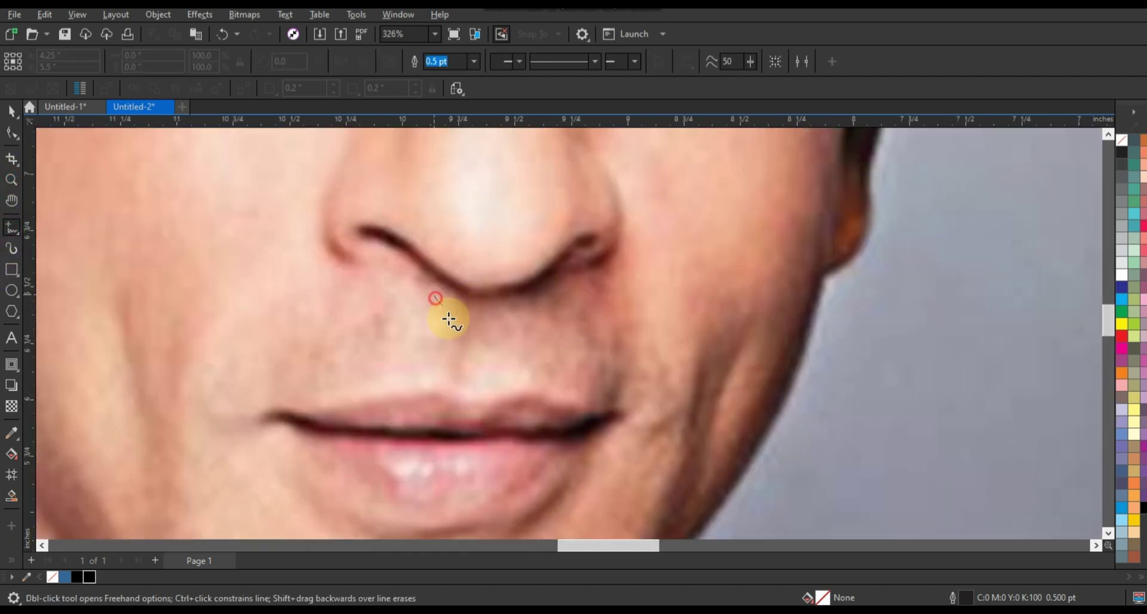
left_click(455, 367)
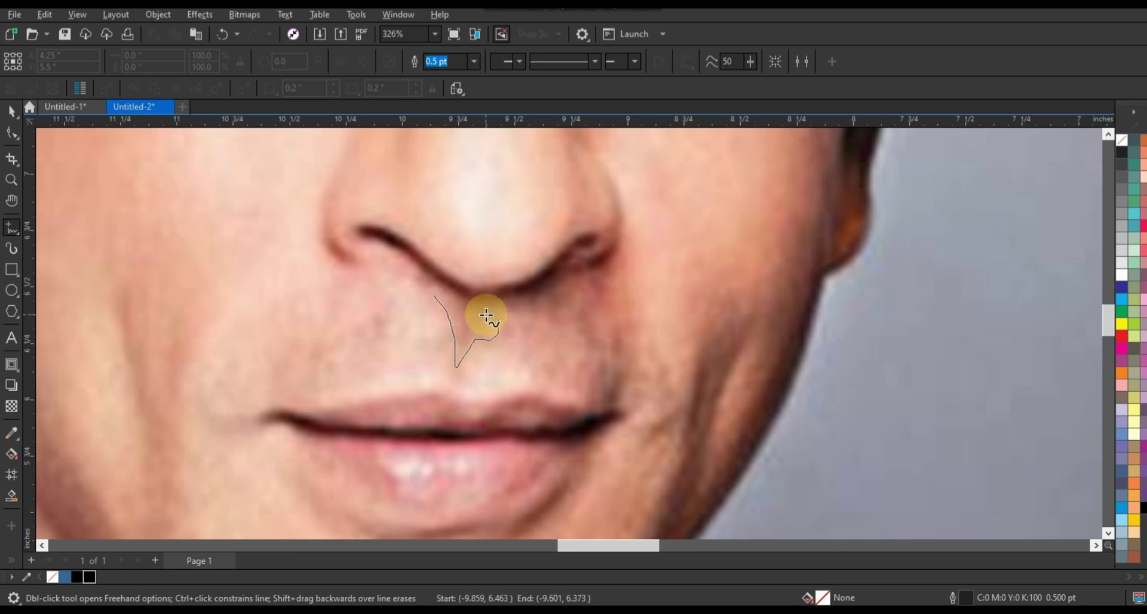
mouse_move(486, 315)
left_mouse_down()
mouse_move(462, 333)
mouse_move(437, 296)
left_mouse_up()
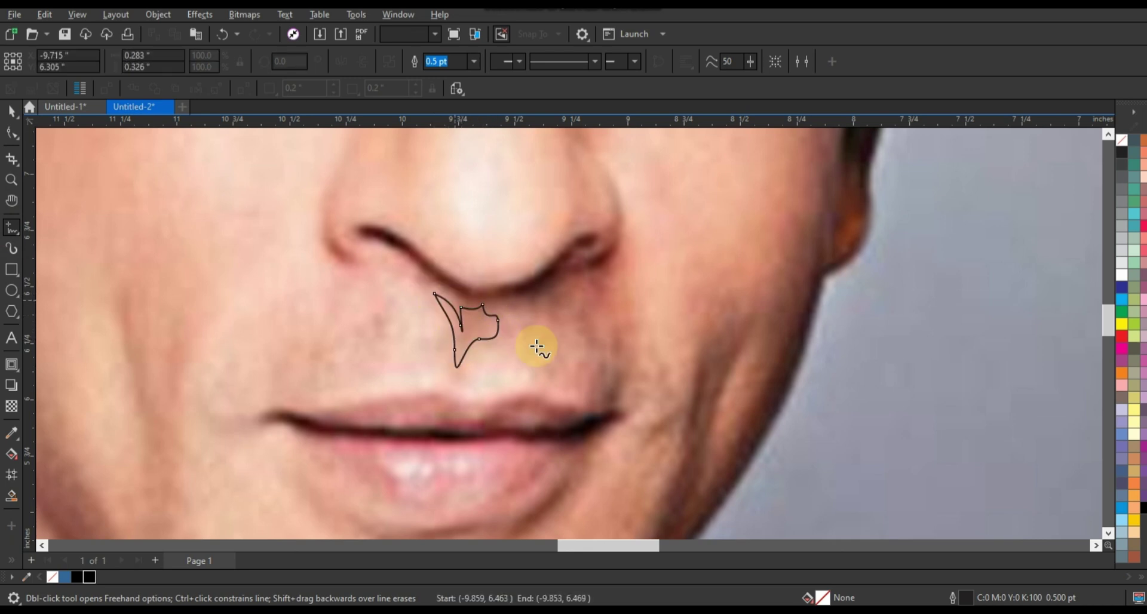
- Fill the under-nose shadow black without an outline and move it onto the silhouette below the nose
key("space")
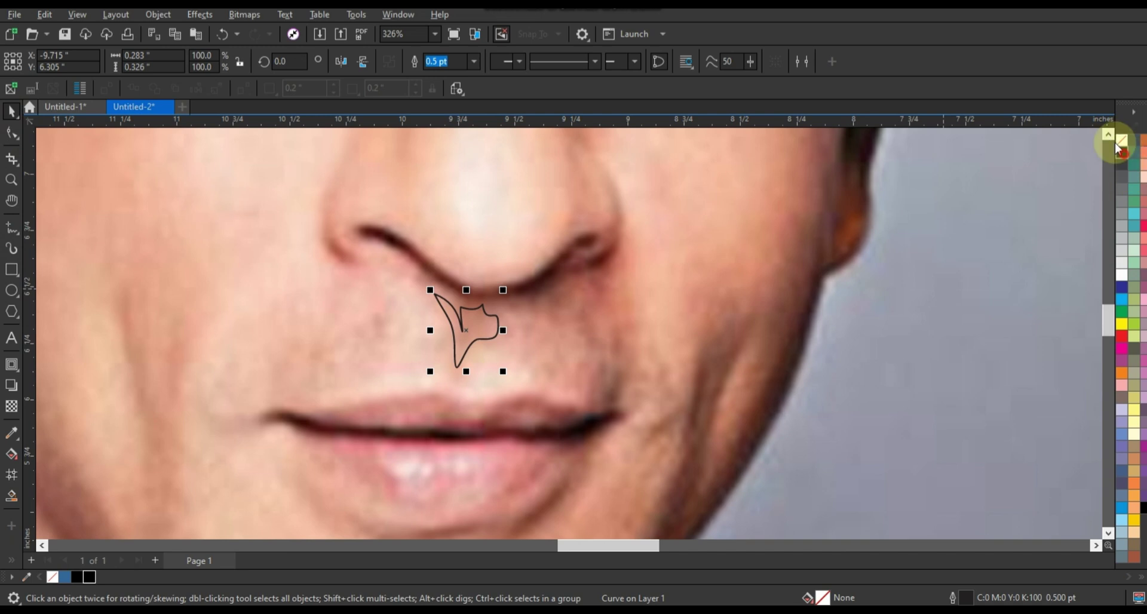
left_click(1121, 151)
right_click(1118, 141)
left_click(1101, 150)
scroll(888, 278, "down", 3)
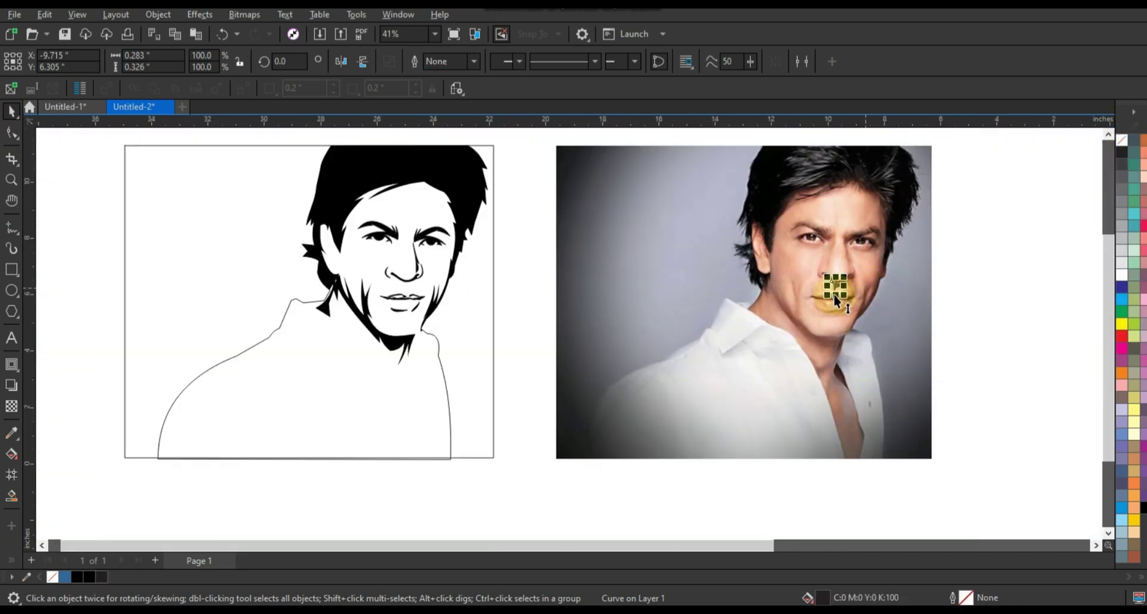
left_click_drag(440, 309, 404, 315)
left_click(483, 333)
left_click(532, 323)
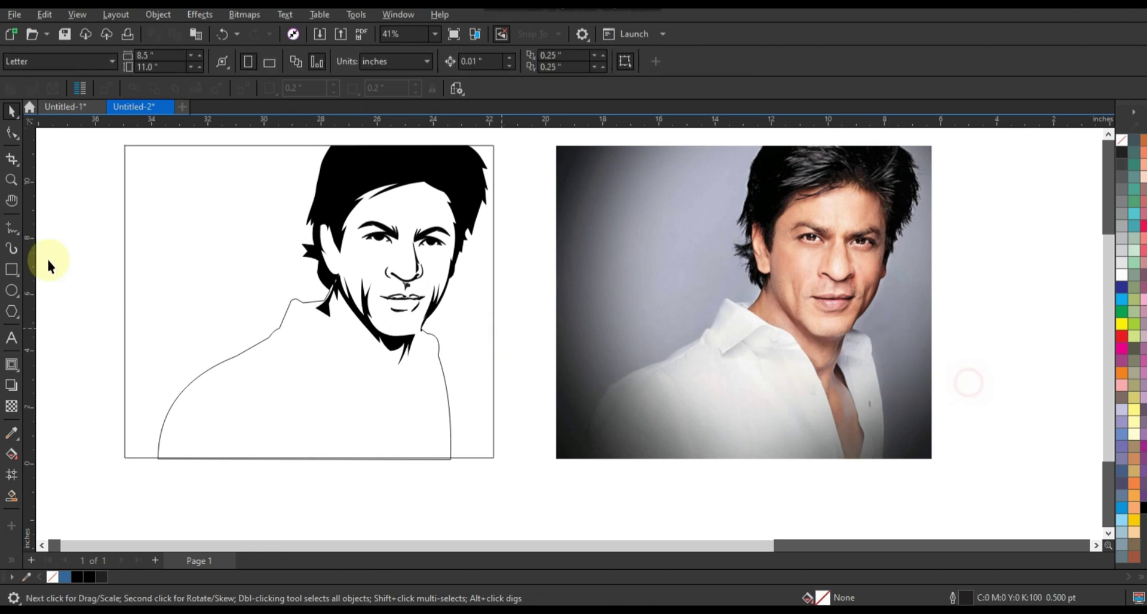
- Trace the collar and shirt opening with a freehand curve about 6.1 inches wide, and sketch a wavy chest-shadow curve crossing the opening
left_click(11, 180)
left_click_drag(769, 350, 955, 487)
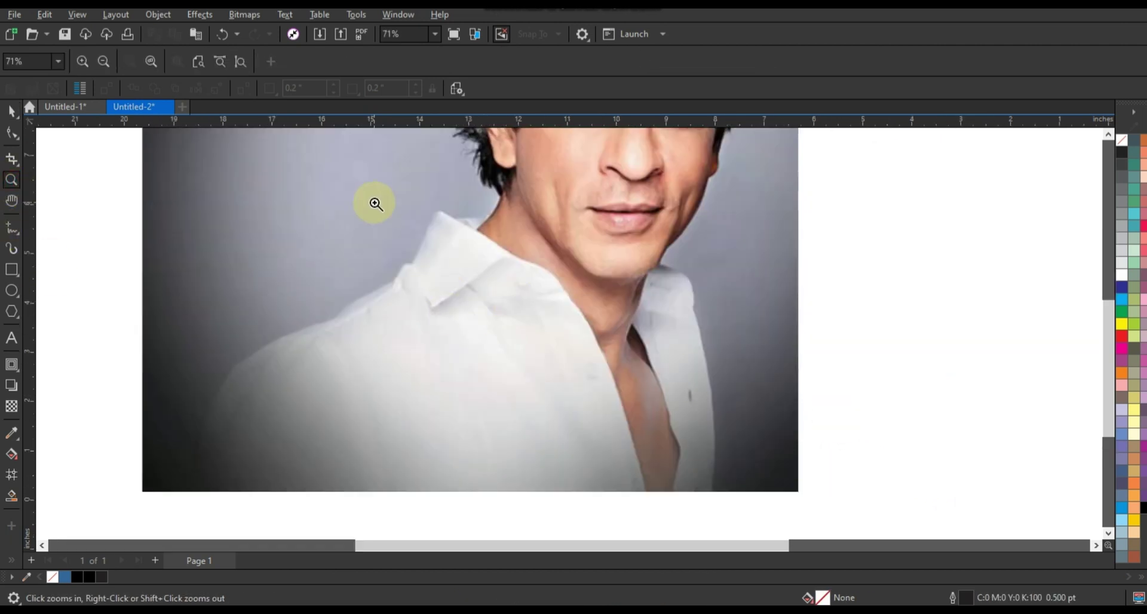
left_click(11, 228)
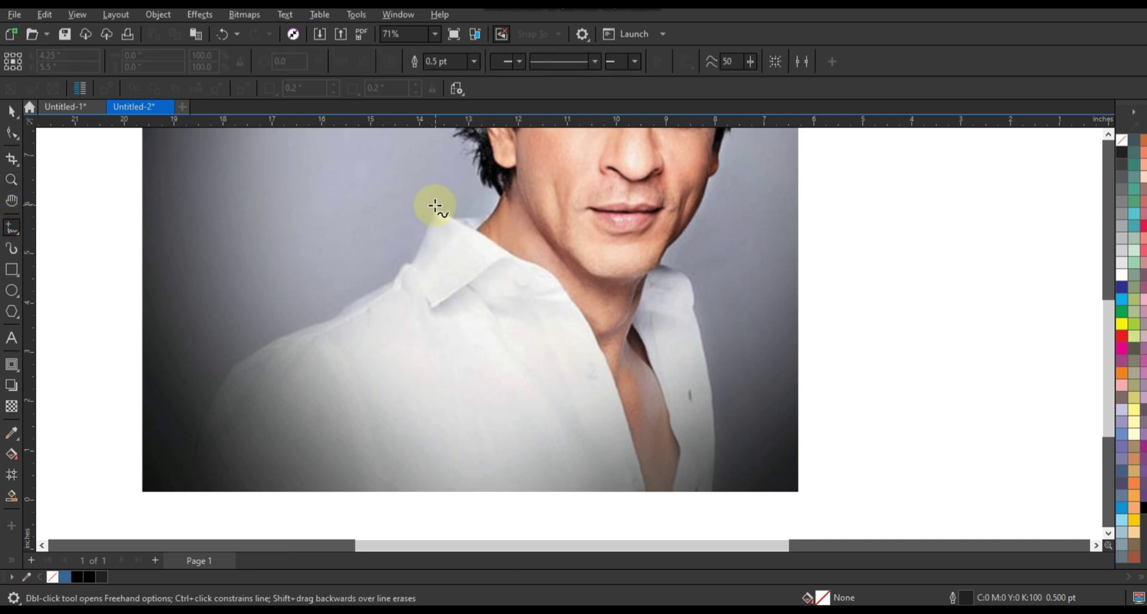
left_click_drag(481, 238, 537, 265)
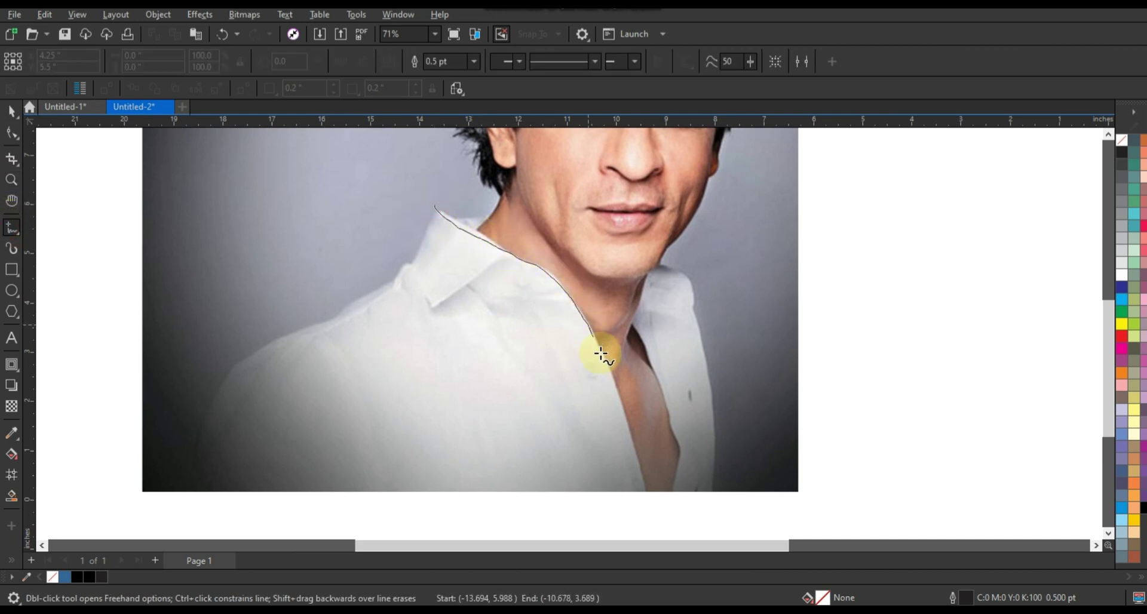
mouse_move(601, 354)
left_mouse_down()
mouse_move(658, 509)
mouse_move(681, 441)
mouse_move(634, 325)
mouse_move(643, 280)
mouse_move(687, 250)
mouse_move(733, 241)
left_mouse_up()
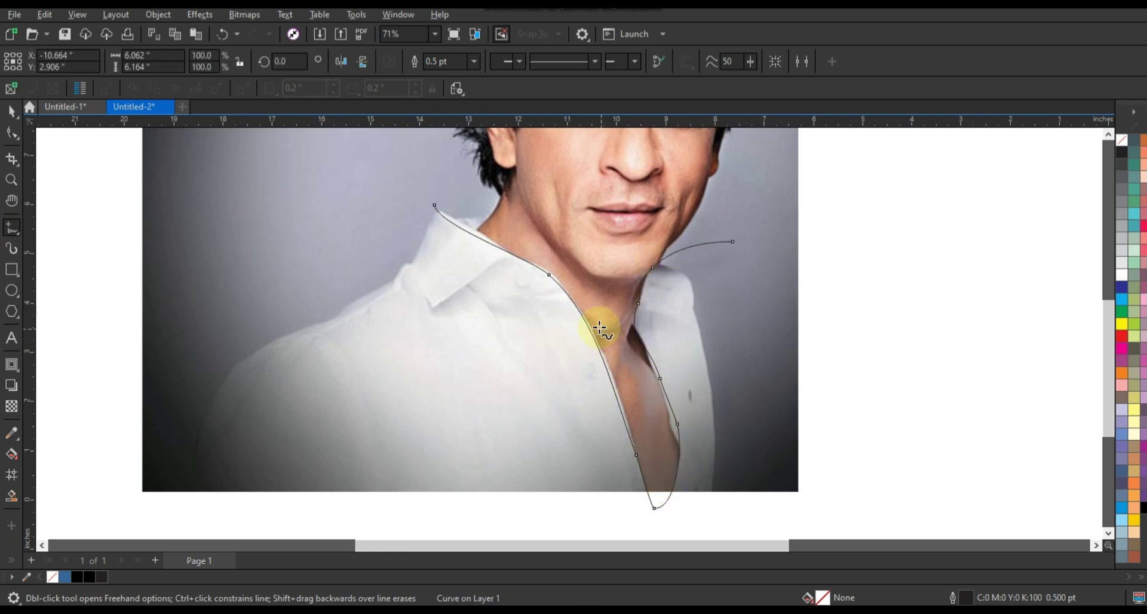
mouse_move(600, 327)
left_mouse_down()
mouse_move(615, 363)
mouse_move(630, 335)
mouse_move(647, 364)
mouse_move(652, 423)
mouse_move(658, 408)
mouse_move(673, 450)
mouse_move(655, 500)
mouse_move(603, 520)
left_mouse_up()
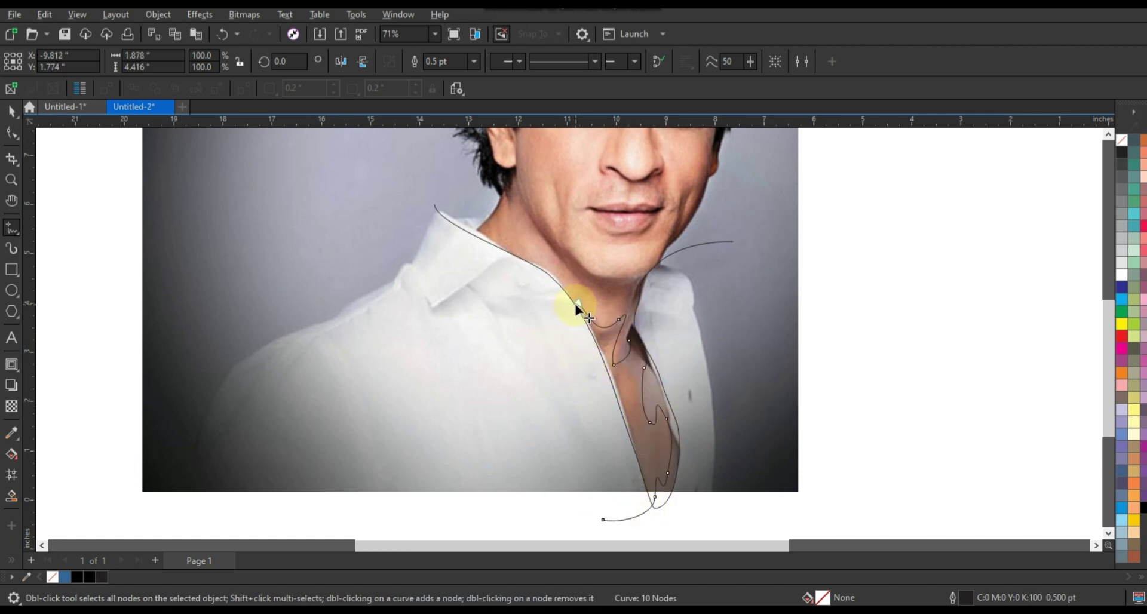
left_click_drag(577, 303, 519, 289)
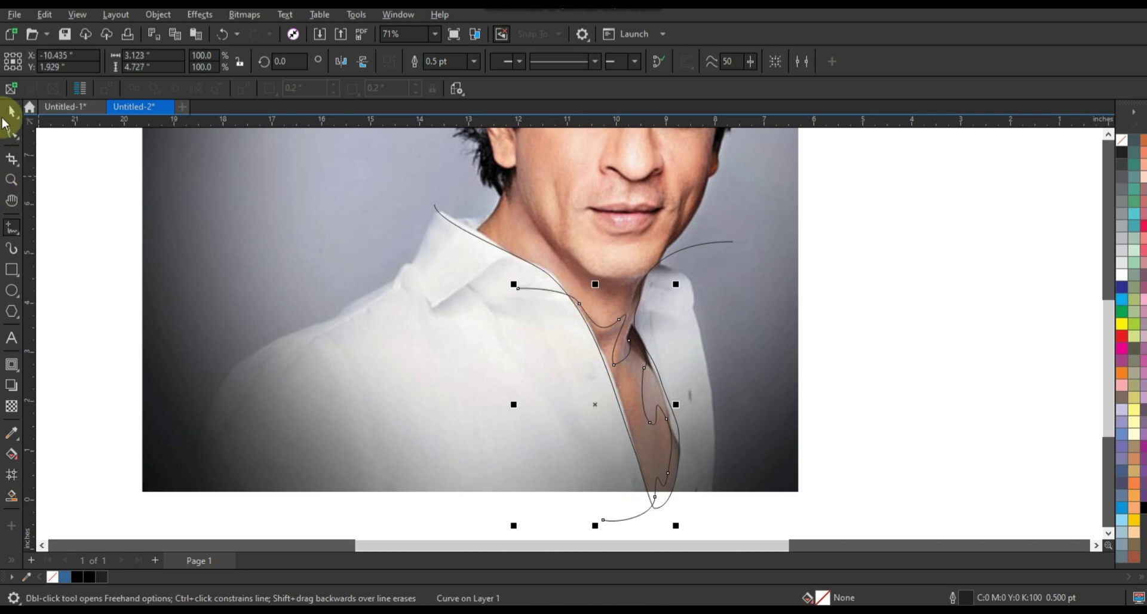
- Select the shirt-opening curve and the wavy chest curve together and move them onto the silhouette's body
left_click(25, 111)
scroll(845, 448, "down", 2)
left_click_drag(809, 474, 584, 264)
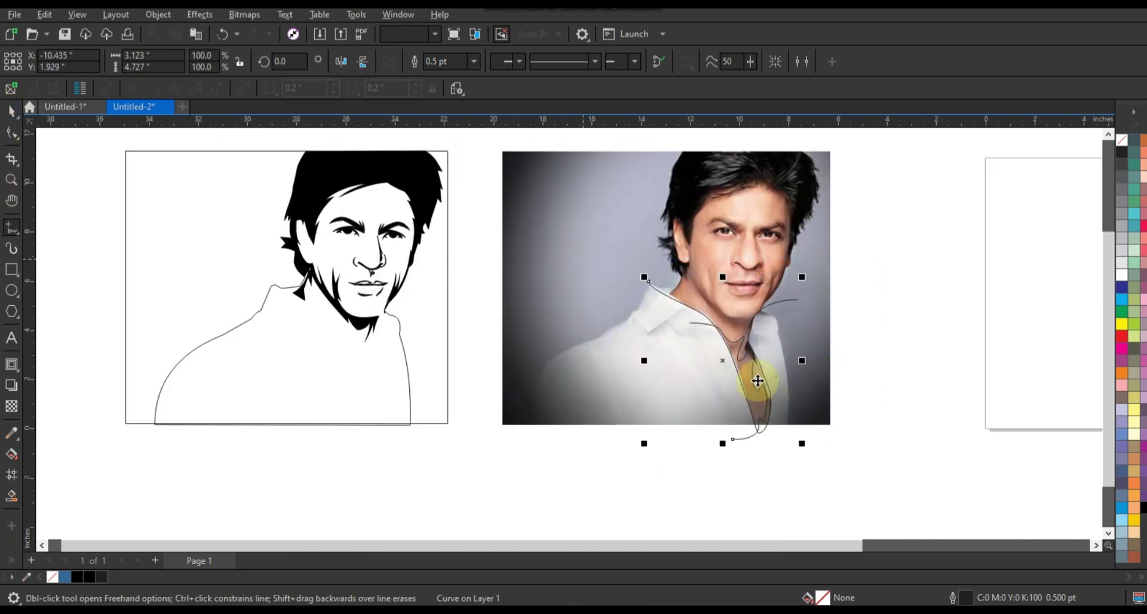
mouse_move(715, 363)
left_mouse_down()
mouse_move(310, 362)
mouse_move(346, 377)
left_mouse_up()
left_click(46, 438)
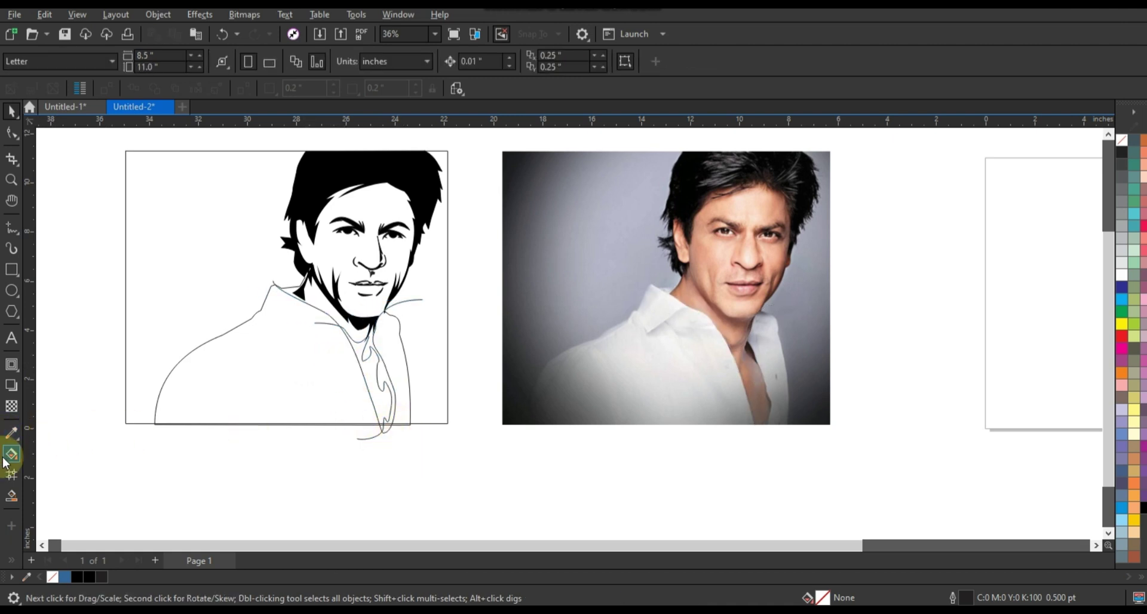
- Smart-fill the chest shadow area inside the shirt opening, recolour it black and remove the wavy guide curve
left_click(12, 494)
left_click(375, 395)
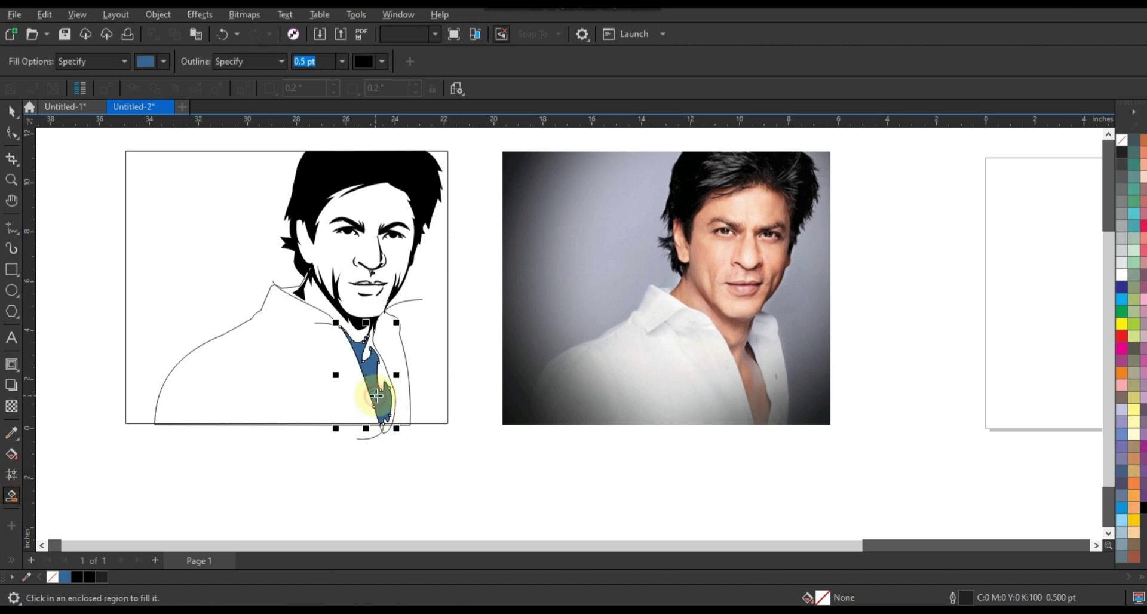
left_click(11, 111)
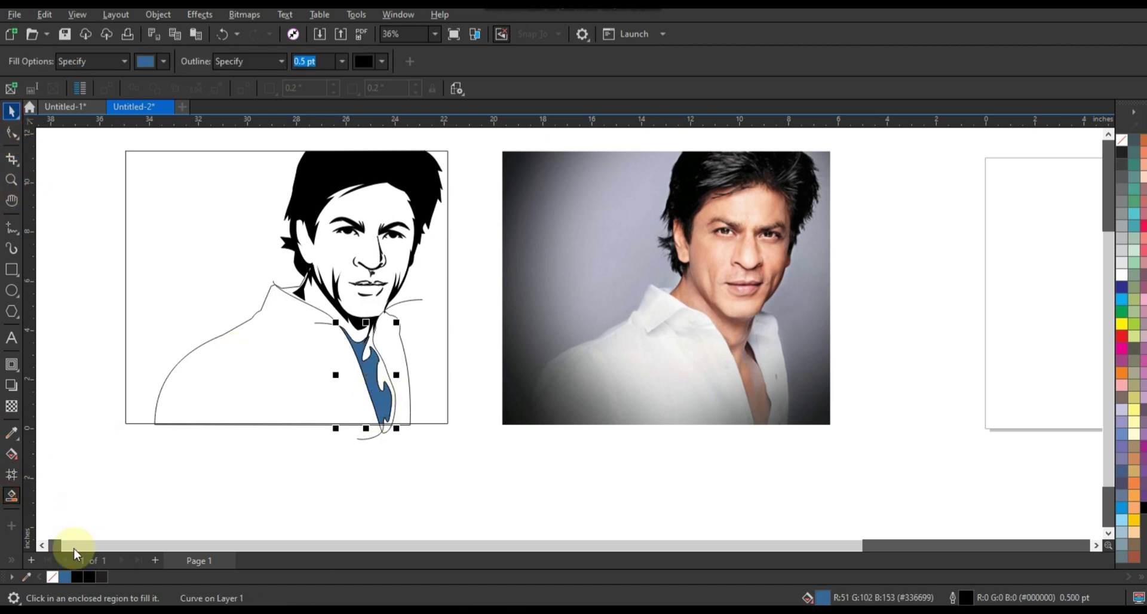
left_click(87, 577)
left_click(344, 478)
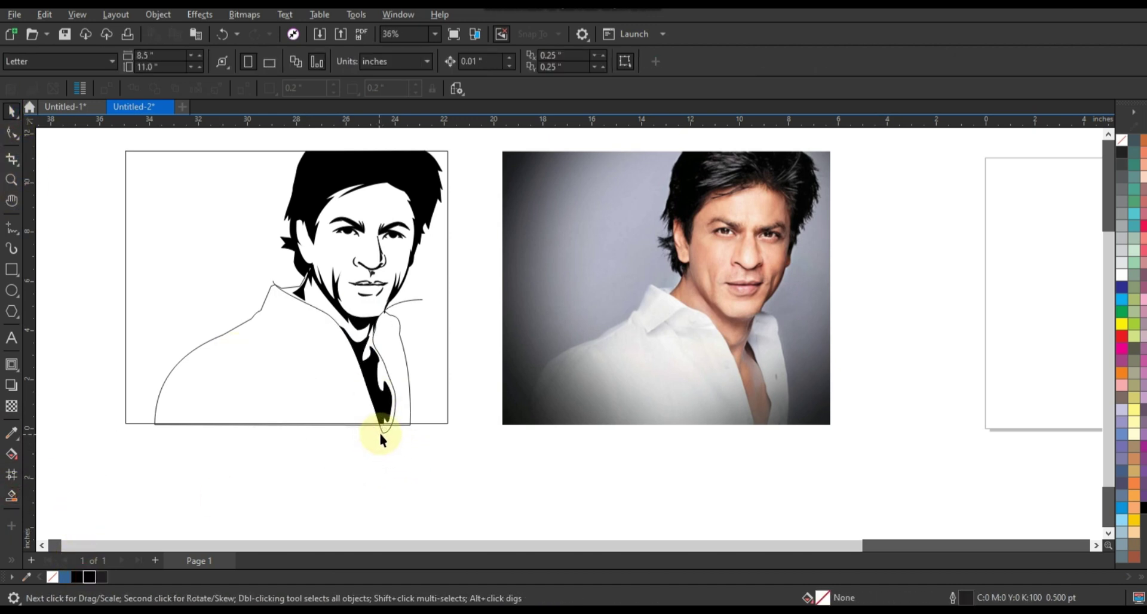
- Smart-fill the two shirt halves on either side of the neck opening as separate shapes
left_click(11, 494)
left_click(353, 376)
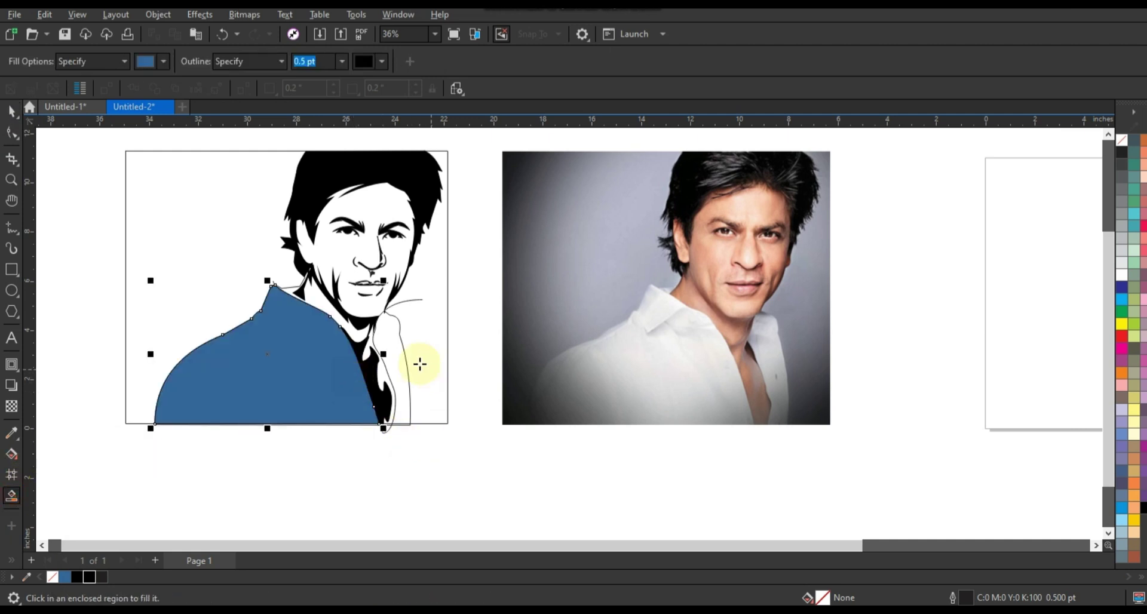
left_click(389, 351)
left_click(11, 111)
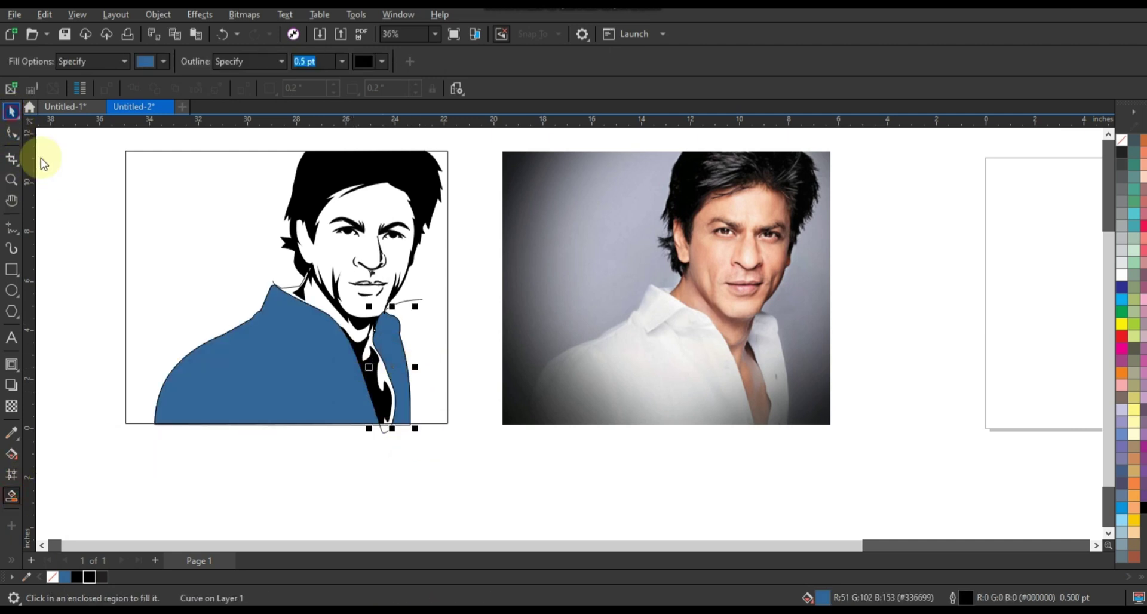
left_click(423, 316)
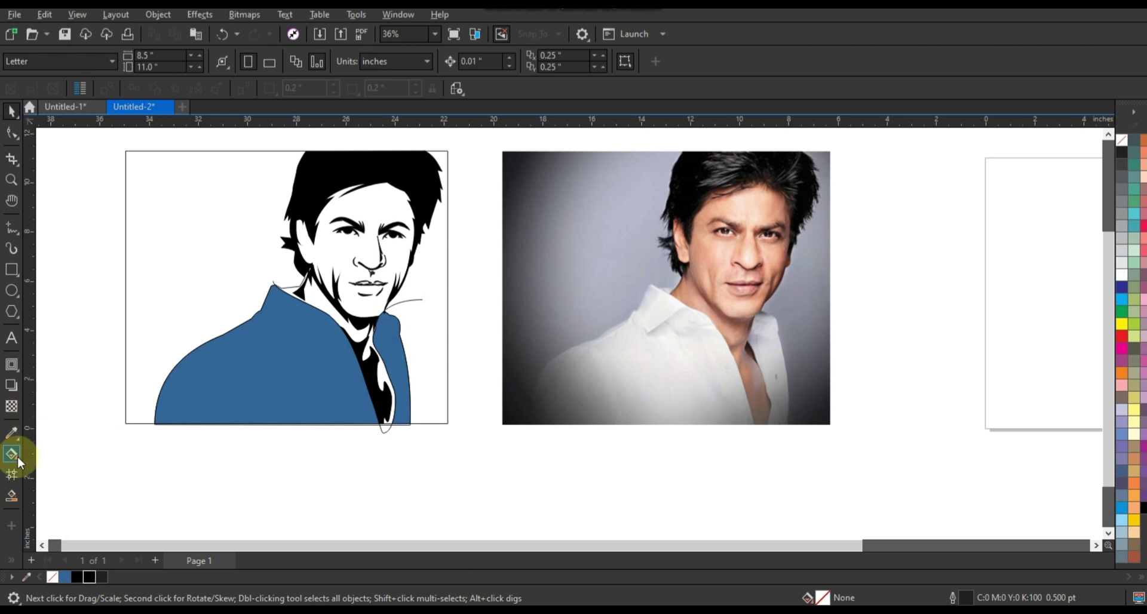
- Delete the leftover shirt-opening curve and fill both shirt halves white
left_click(272, 283)
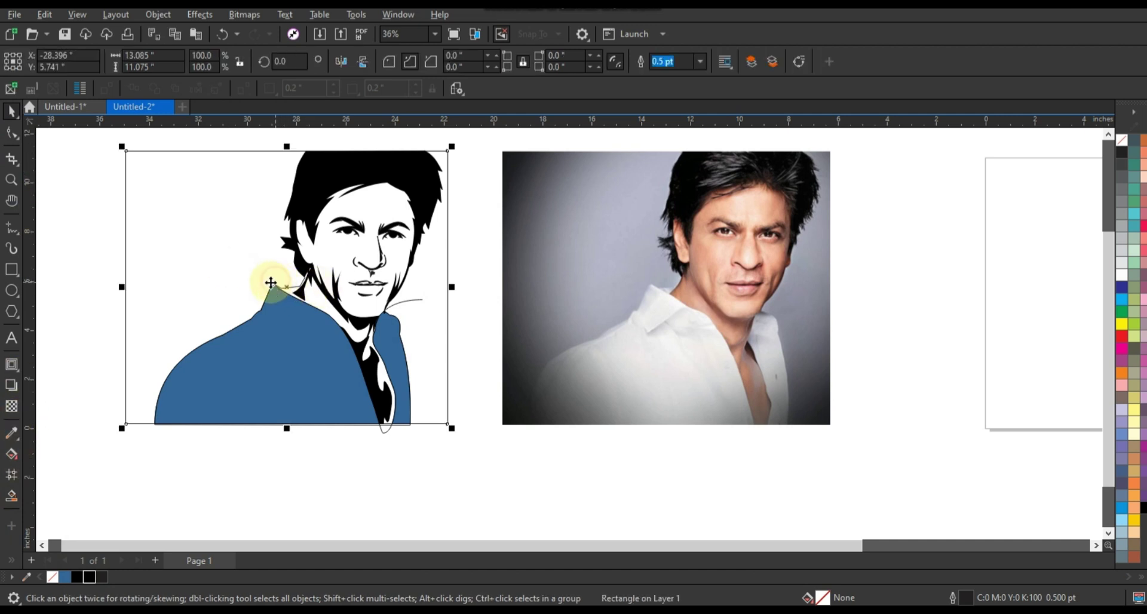
left_click(410, 299)
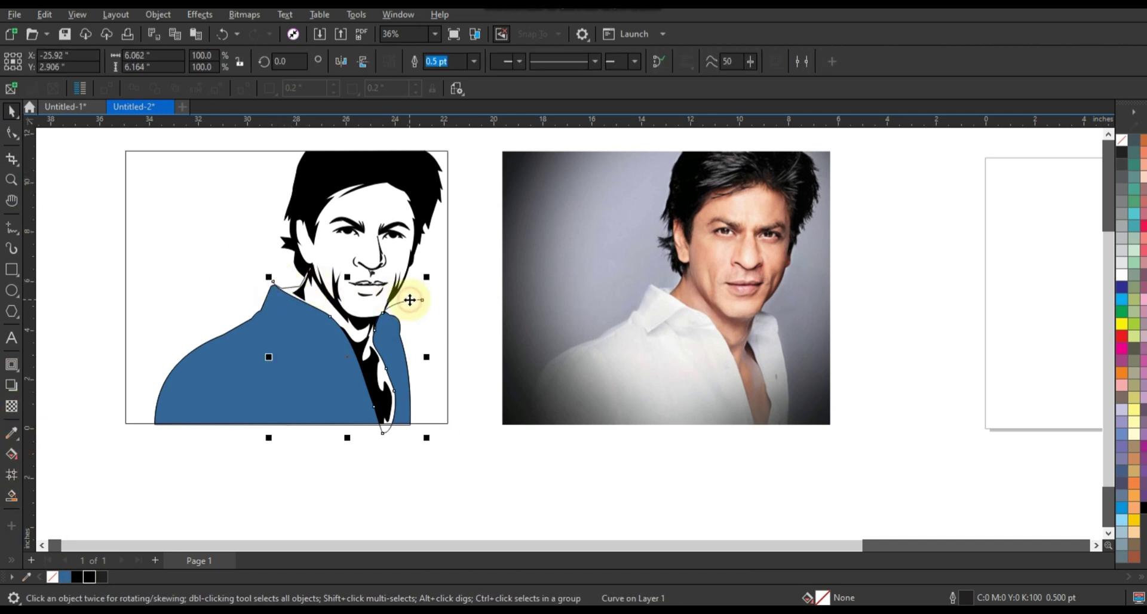
left_click(405, 423)
left_click(313, 403)
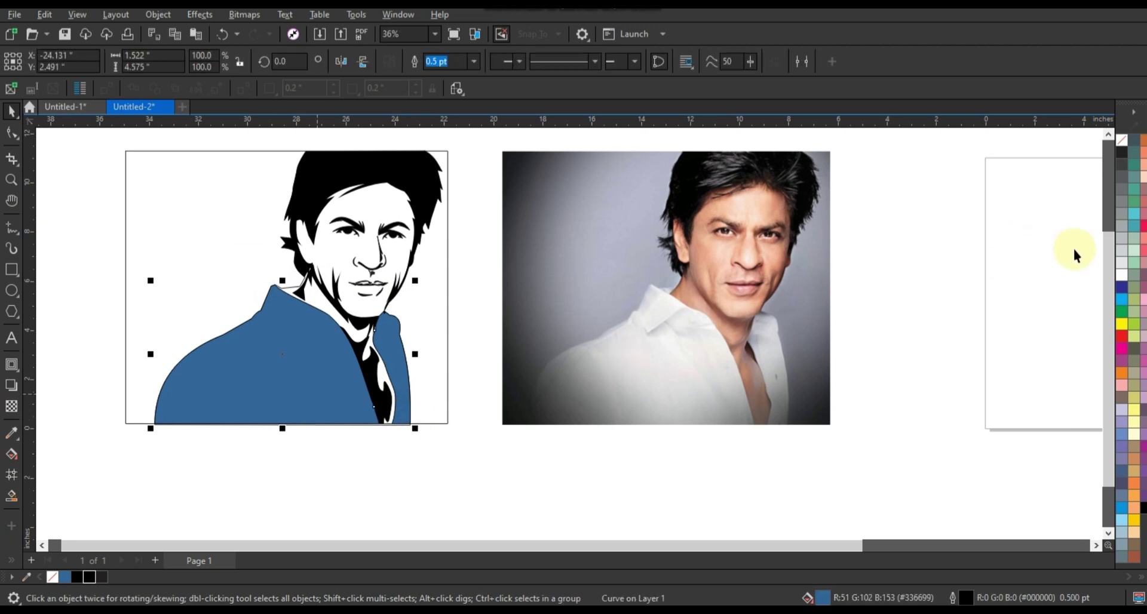
left_click(1124, 276)
left_click(485, 480)
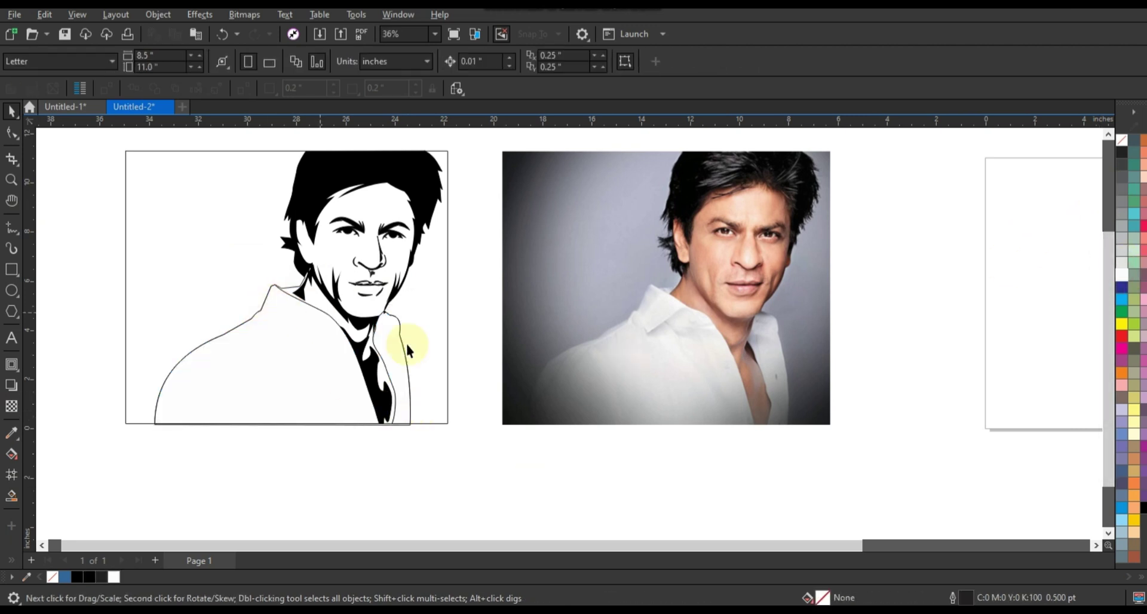
- Set the outline width of the curve around the whole head and body to 4 pt
left_click(290, 288)
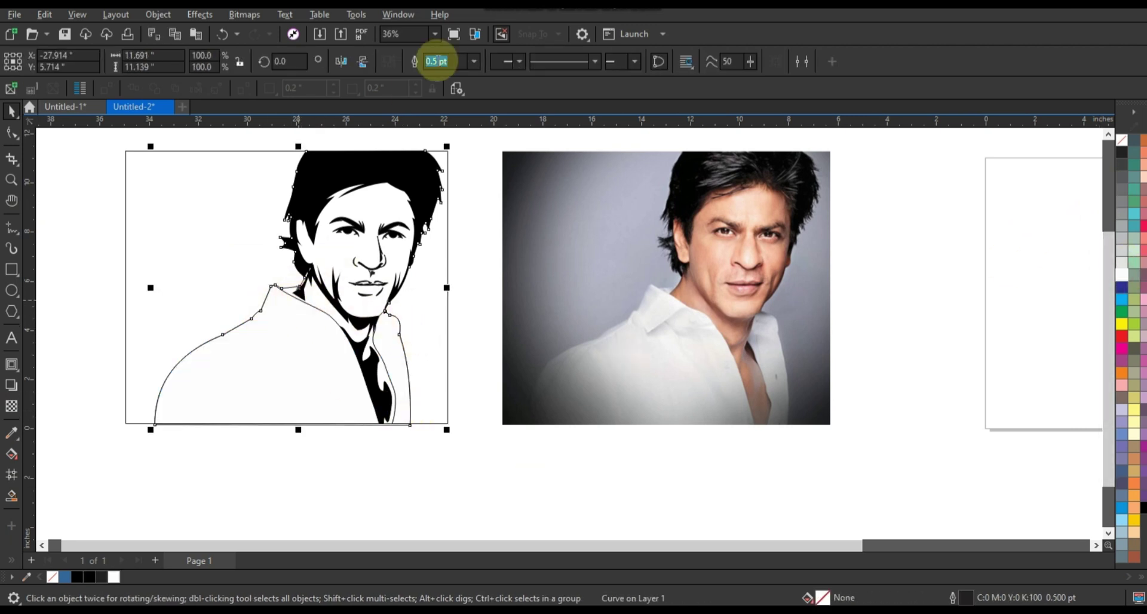
left_click(474, 61)
left_click(441, 152)
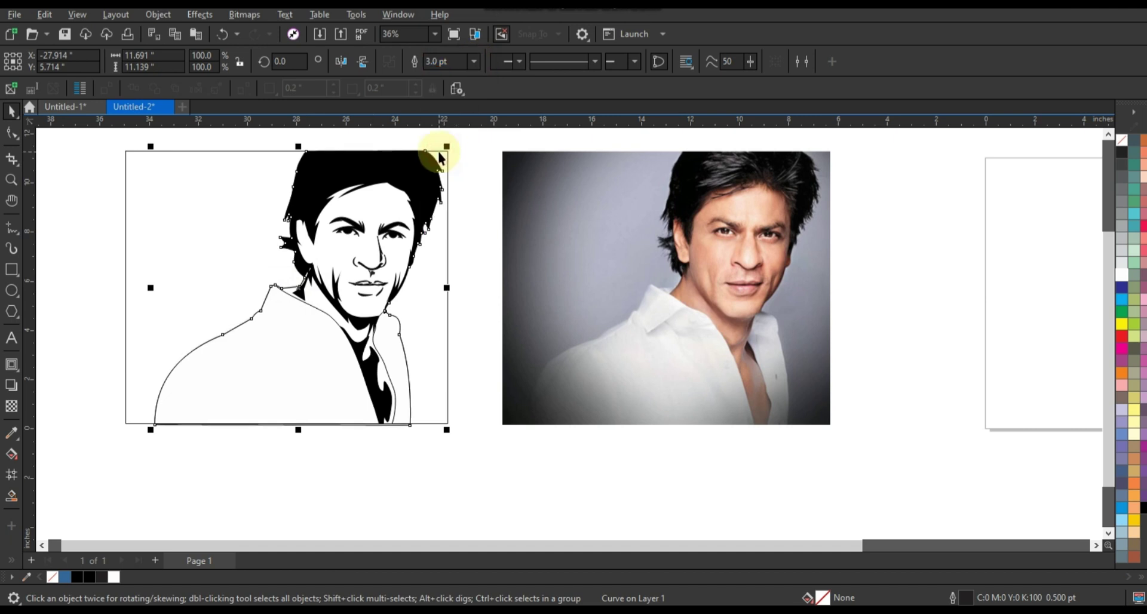
left_click(474, 61)
left_click(442, 161)
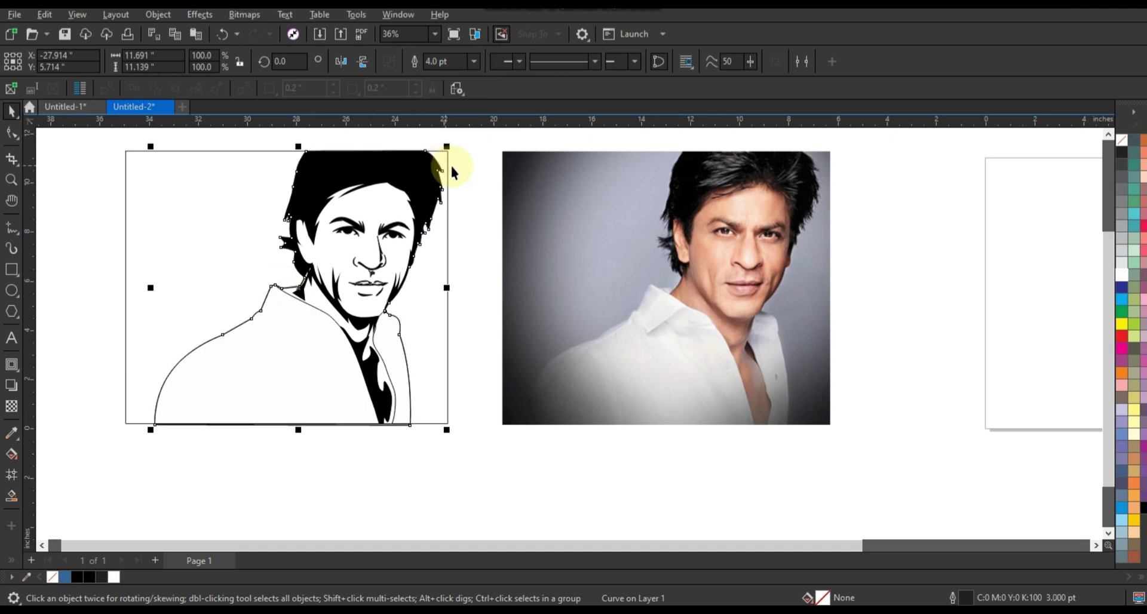
- Try a 20% black grey fill on the rectangle framing the silhouette
left_click(447, 362)
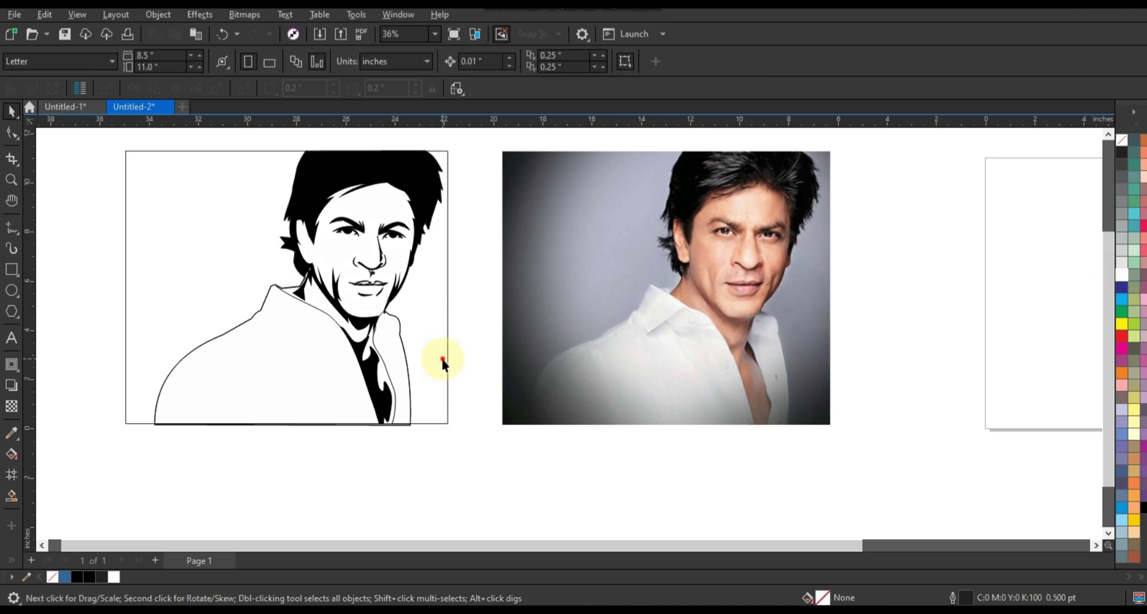
left_click(1123, 251)
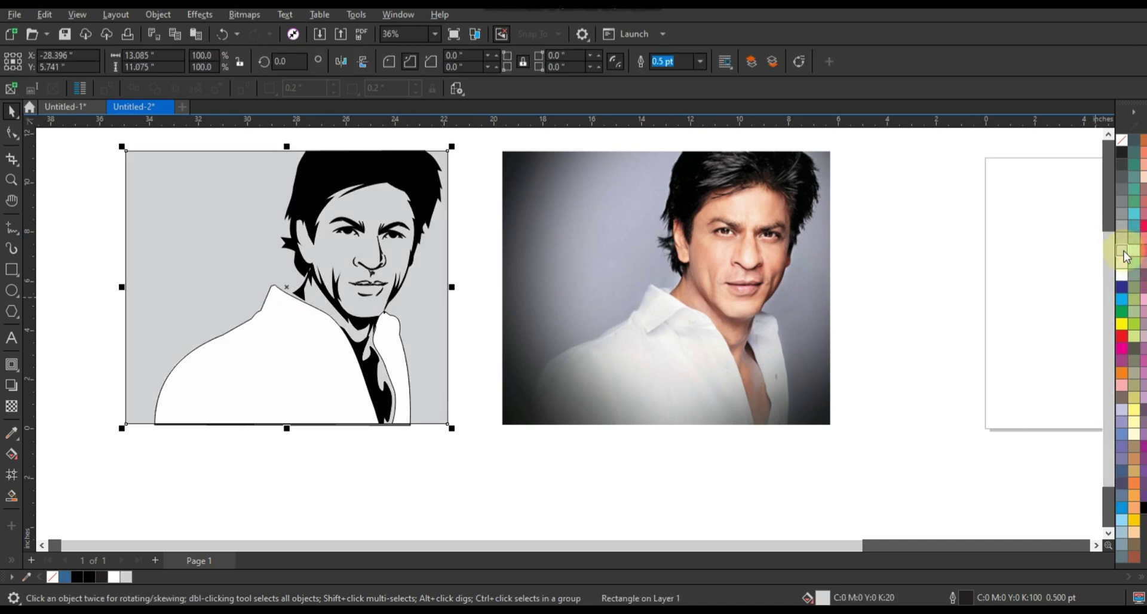
left_click(427, 443)
key("ctrl+z")
left_click(474, 443)
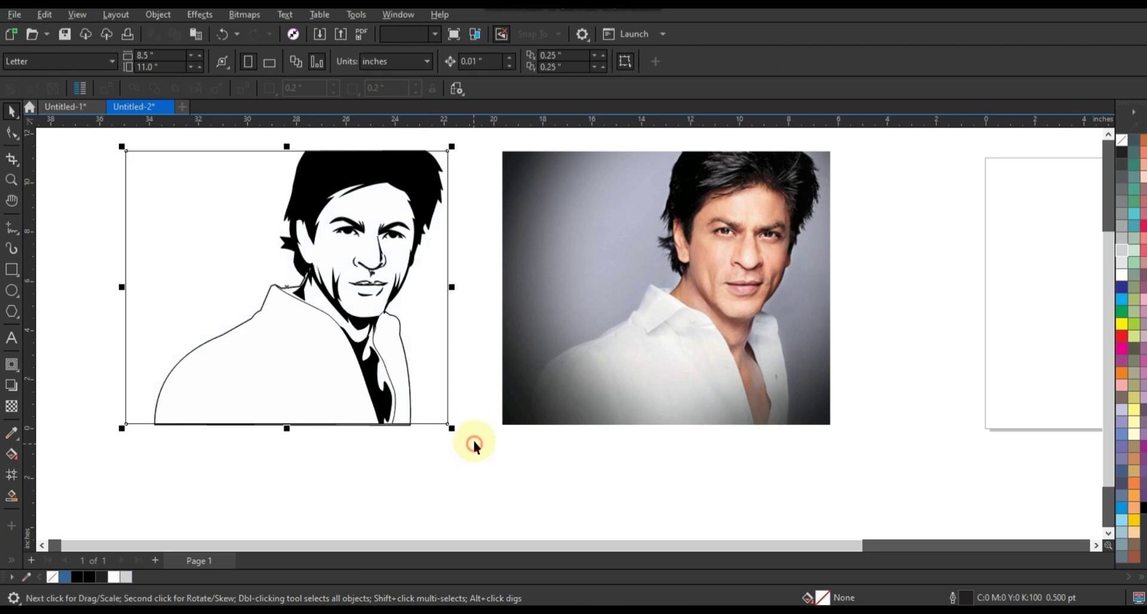
- Select the complete silhouette artwork and bring it into closer view to examine the tracing
left_click_drag(469, 446, 216, 239)
left_click_drag(99, 141, 85, 127)
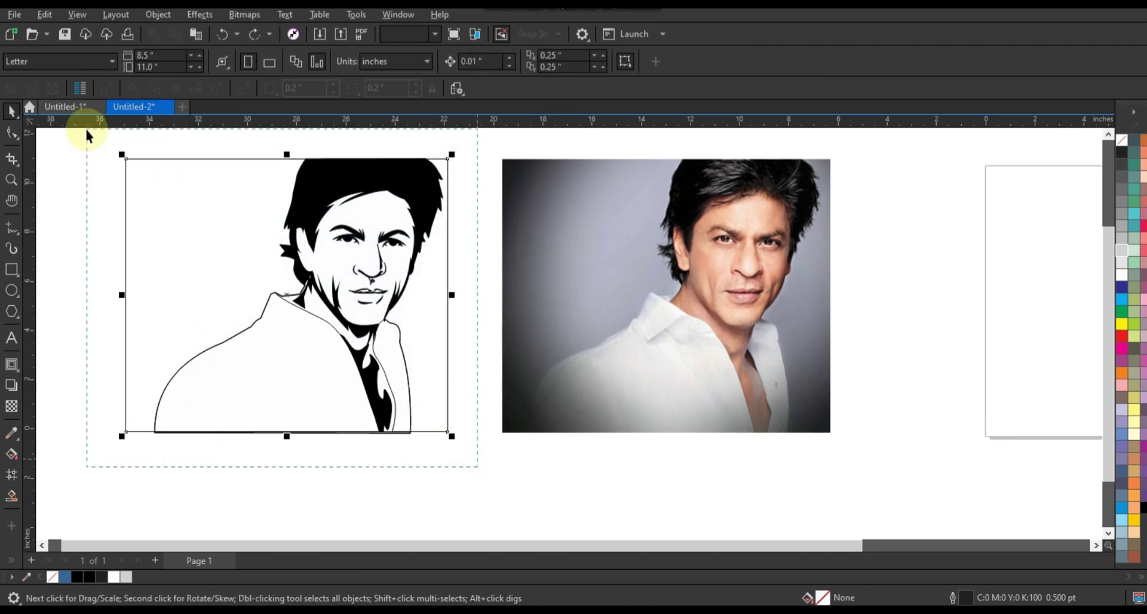
key("shift+F2")
left_click(309, 248)
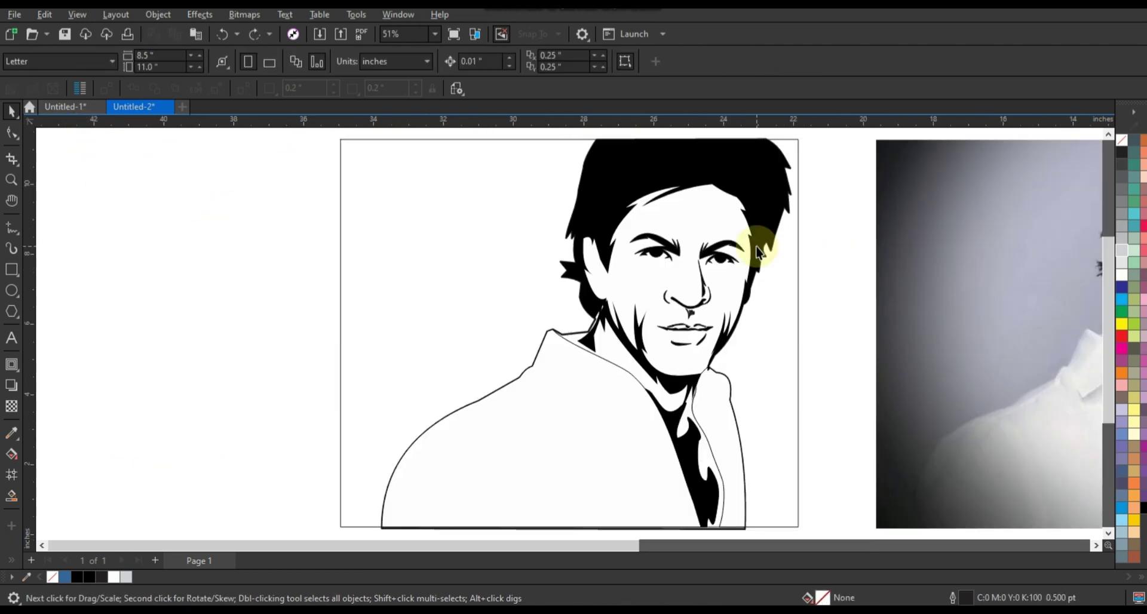